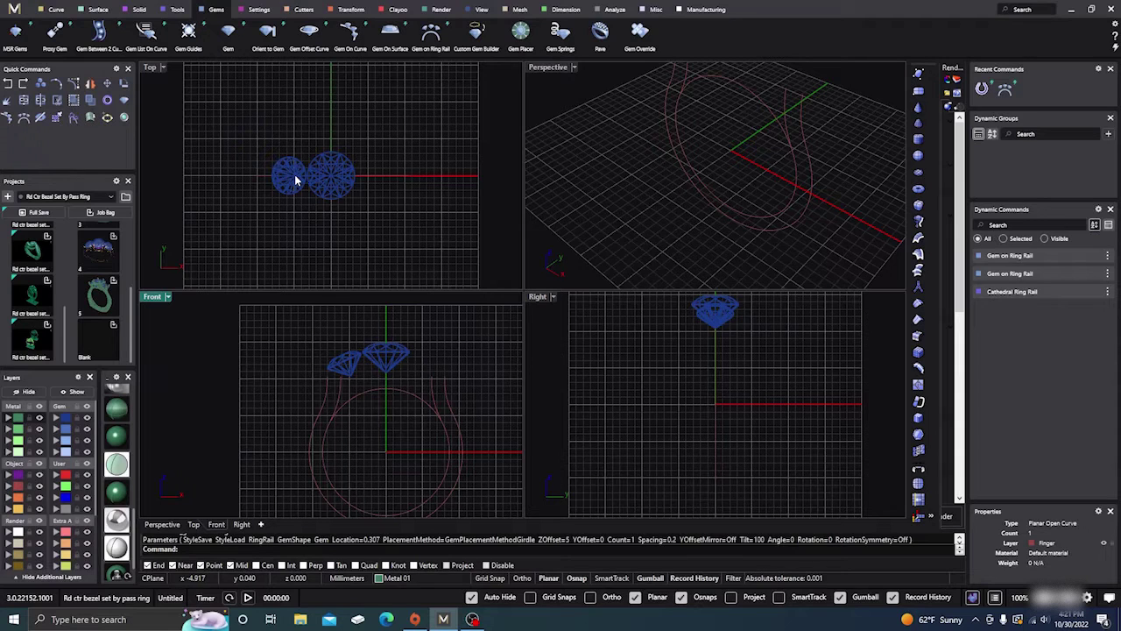
Step: Mirror the smaller side gem to the other side of the center stone with Y Mirror on
click(296, 180)
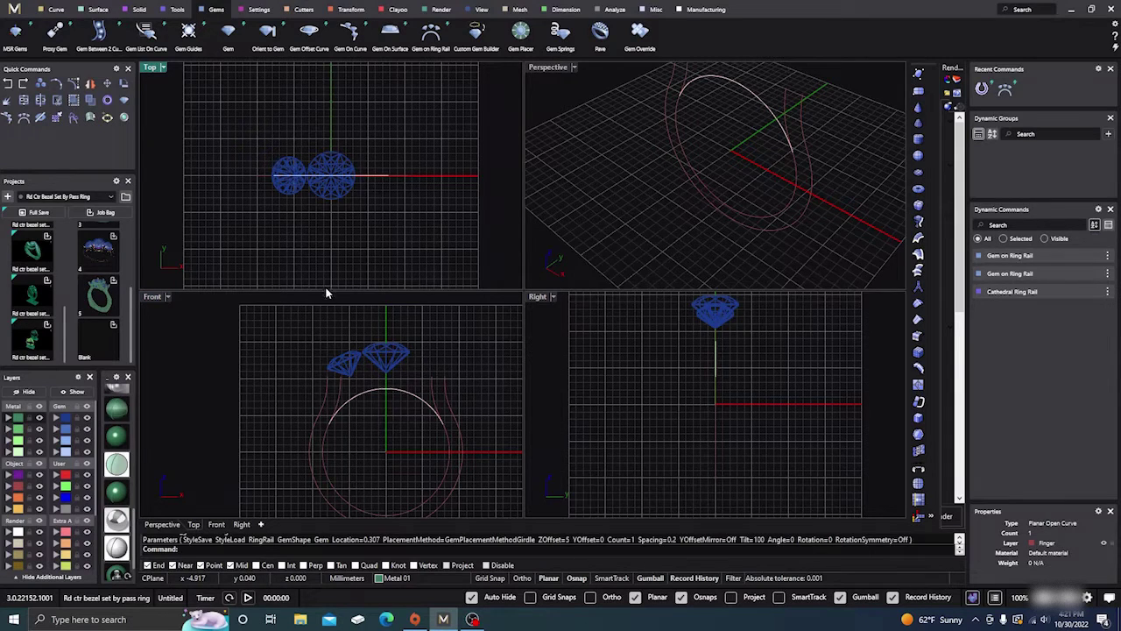
click(305, 341)
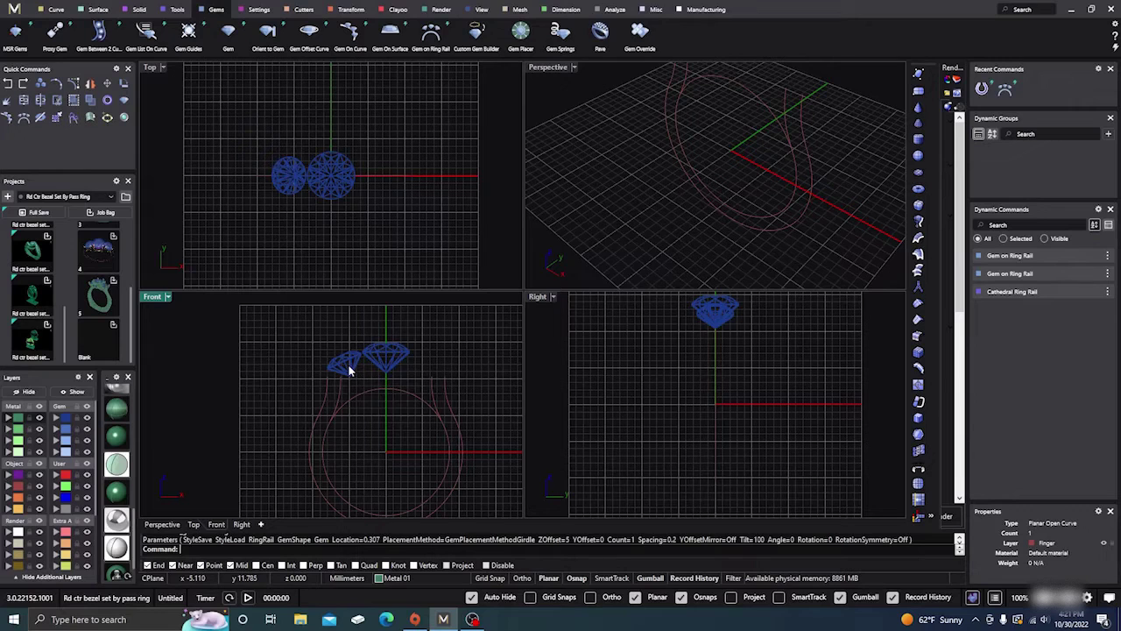
click(289, 180)
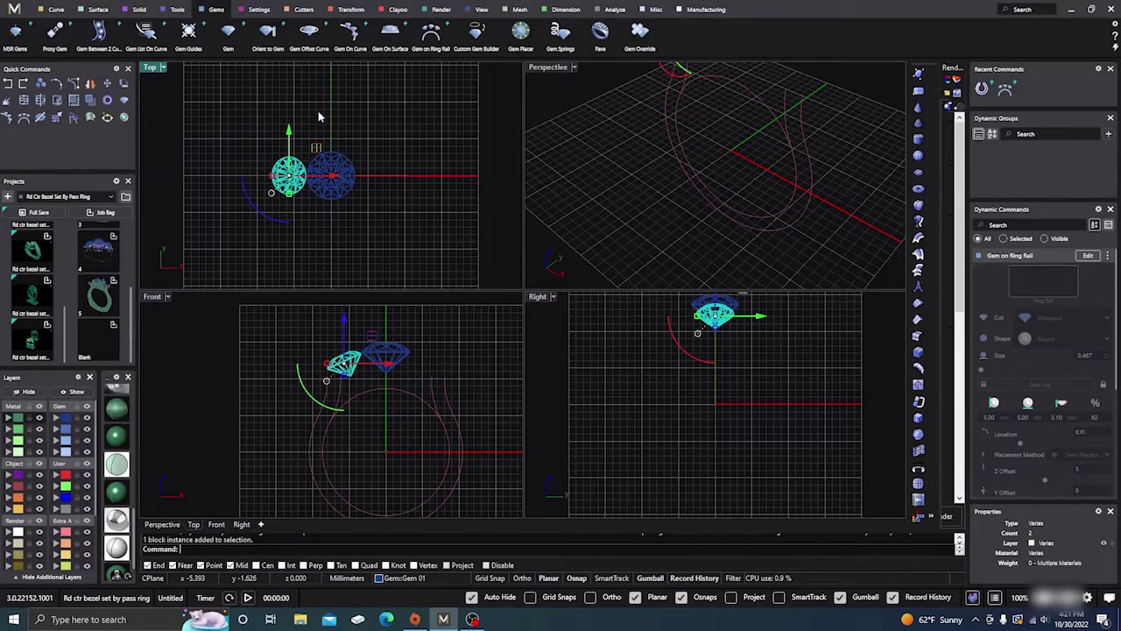
click(352, 10)
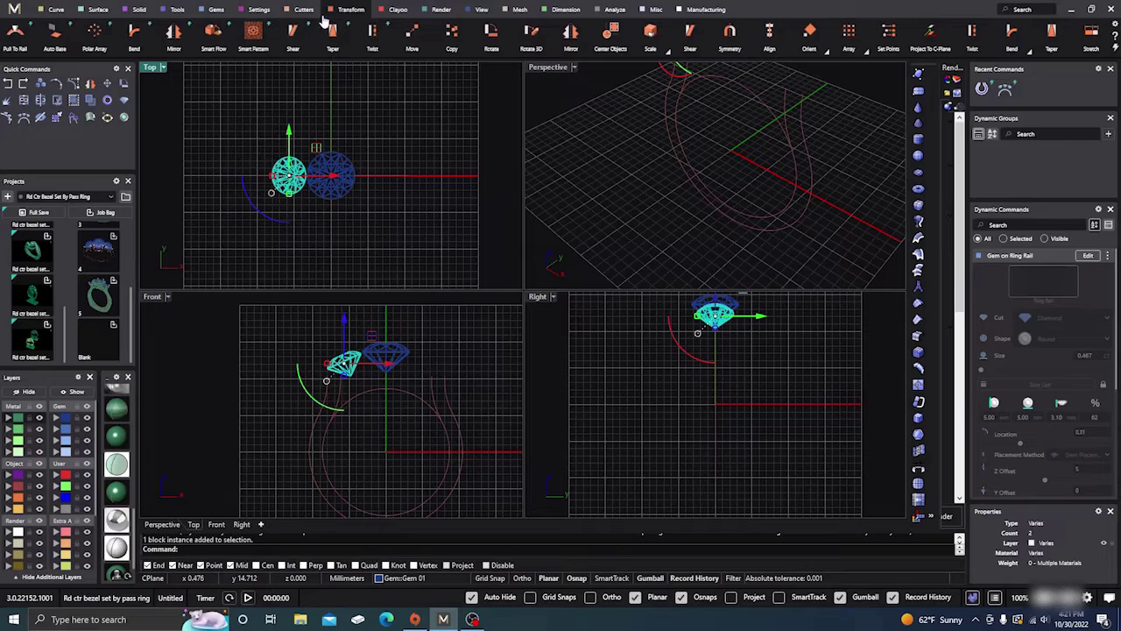
click(174, 35)
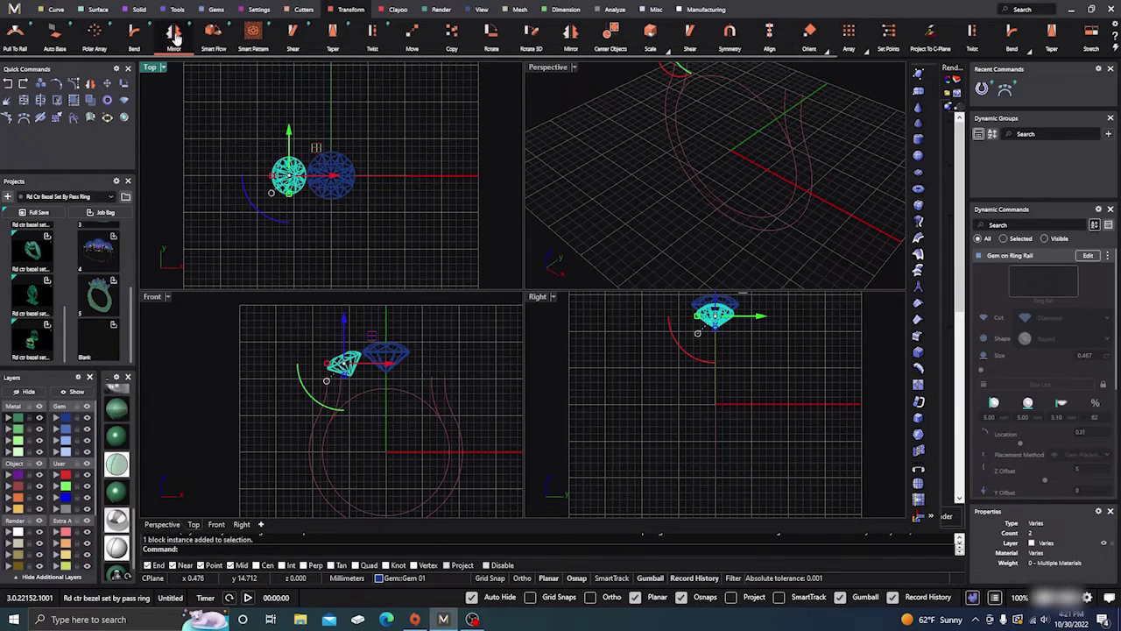
right_click(366, 115)
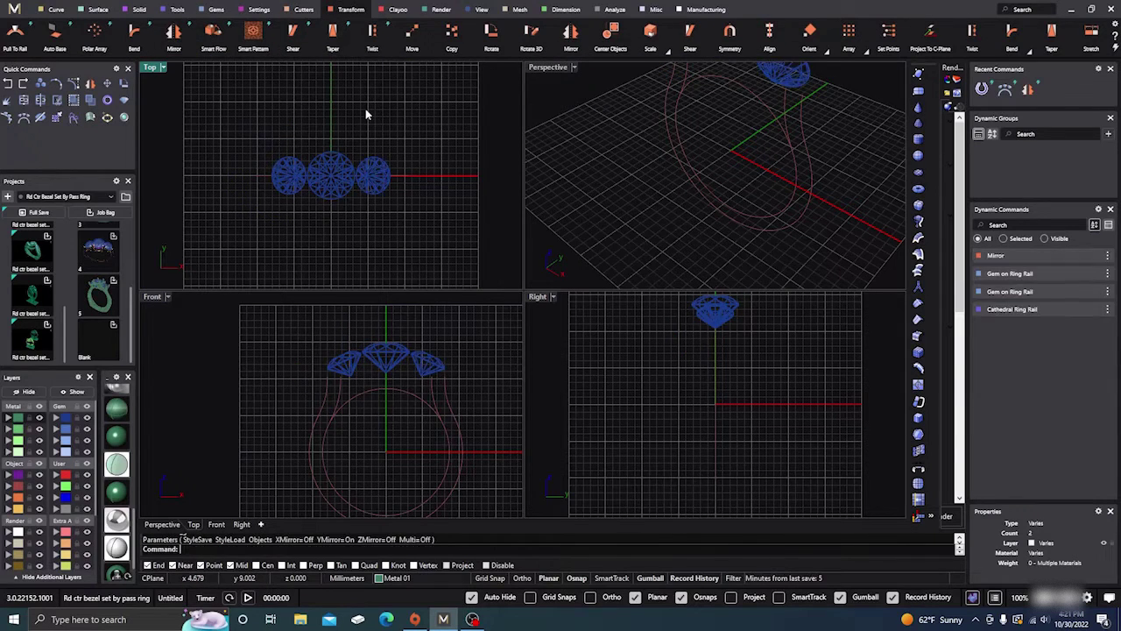
Step: Add Gem Guides to the center stone with placement 1.2 and girdle spacing 0.3
click(323, 181)
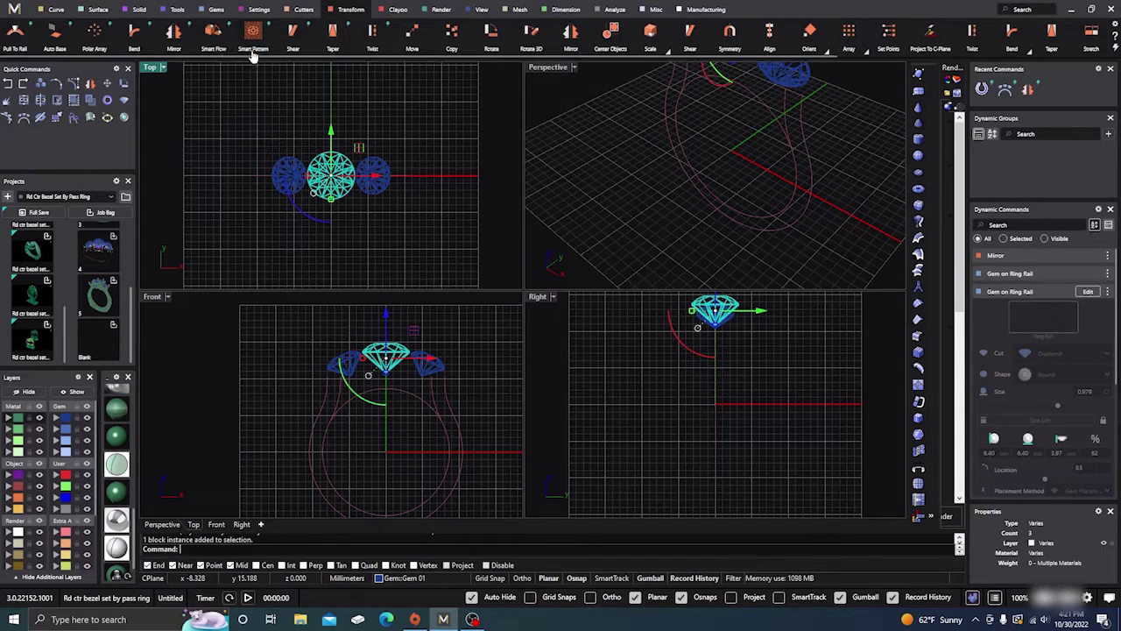
click(215, 11)
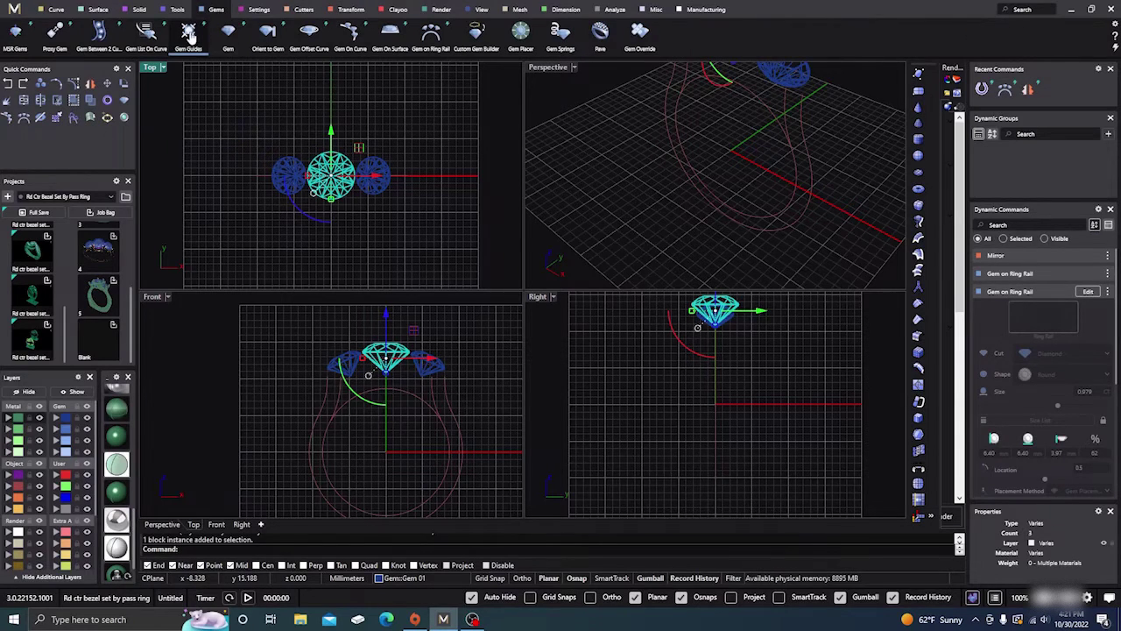
click(189, 37)
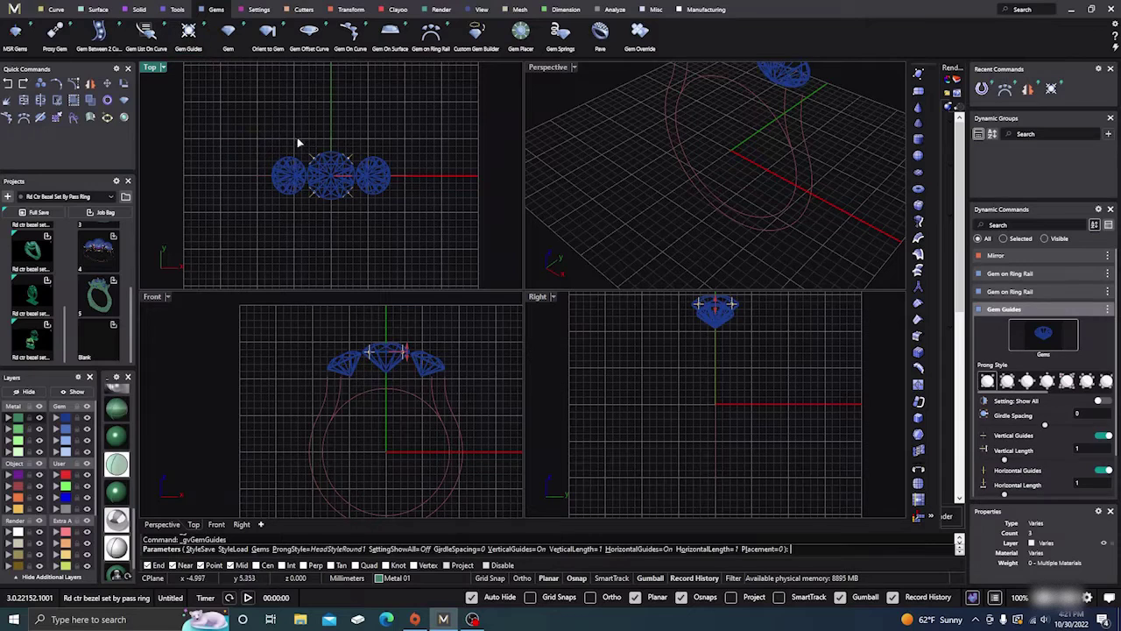
scroll(390, 366, up, 2)
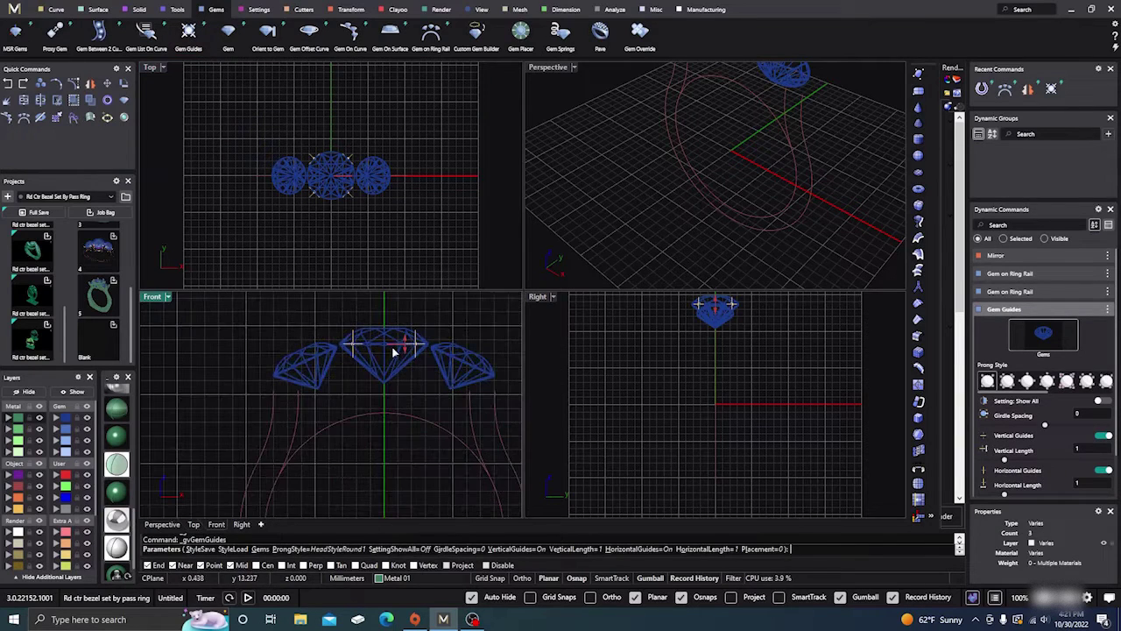
scroll(384, 324, up, 3)
scroll(359, 355, up, 2)
drag(369, 366, 370, 347)
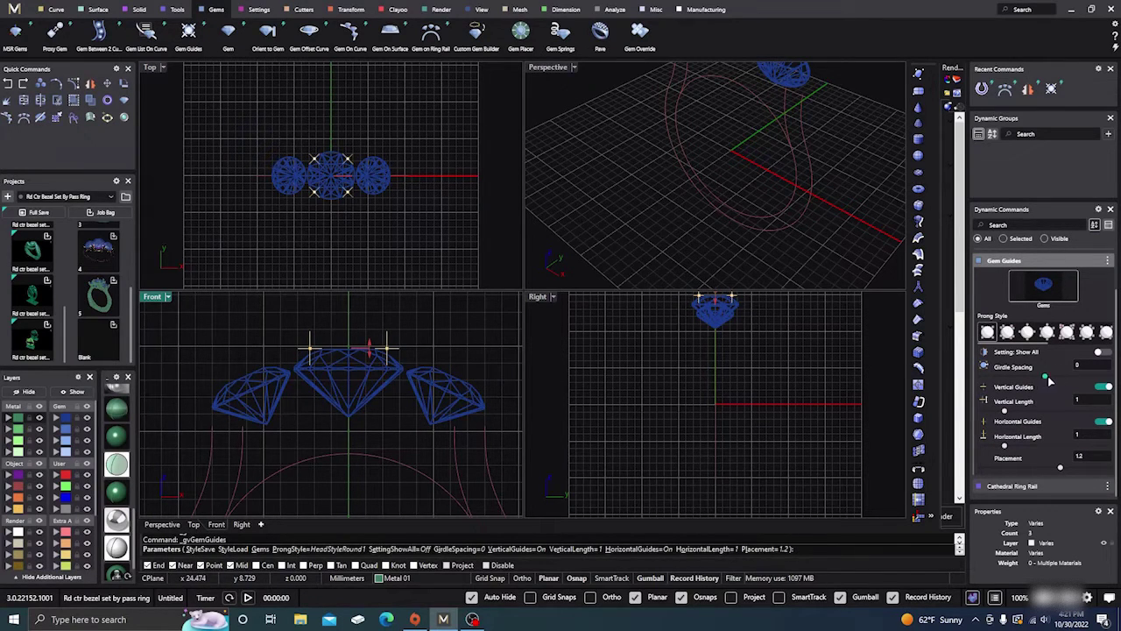
drag(1045, 377, 1048, 377)
right_click(387, 221)
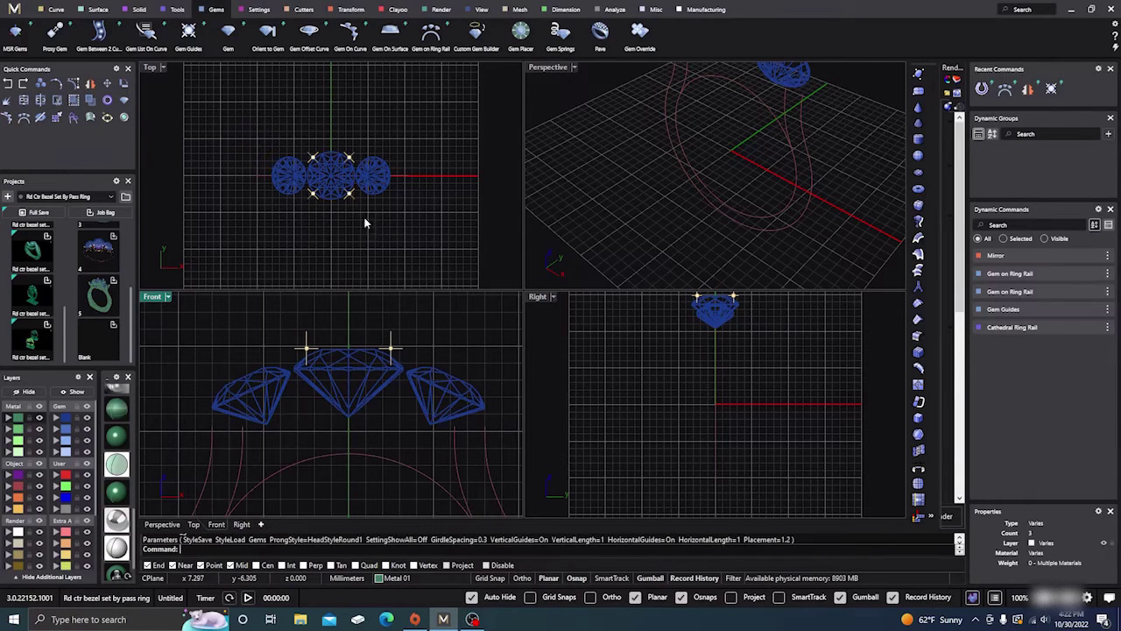
Step: Add Gem Guides to both side gems with placement 0.9 and girdle spacing 0.3
click(289, 189)
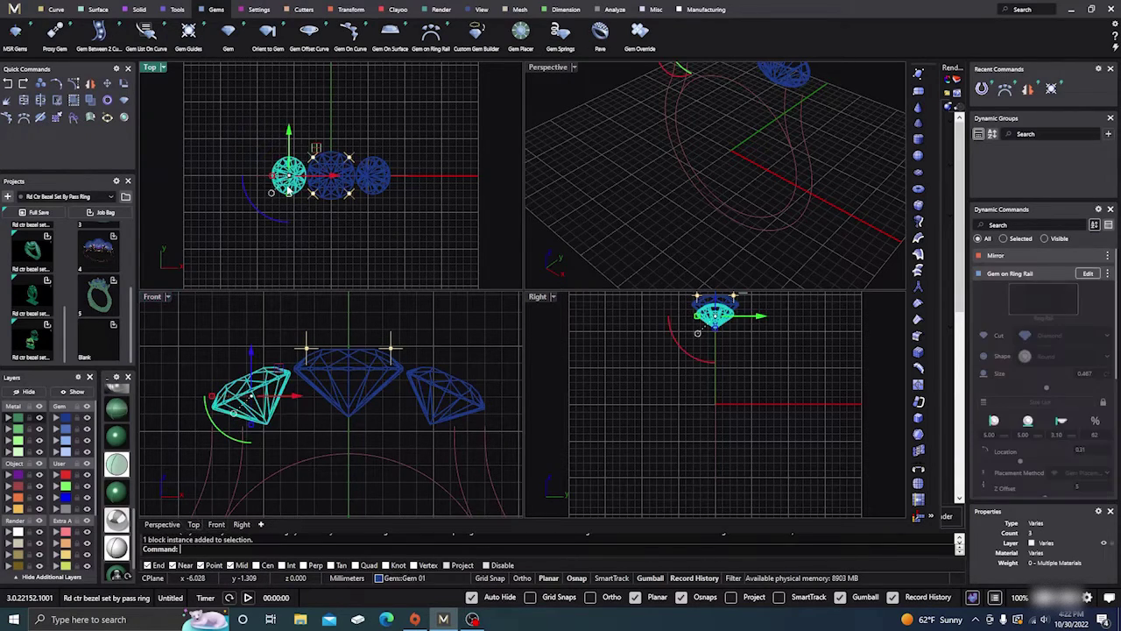
shift+click(368, 194)
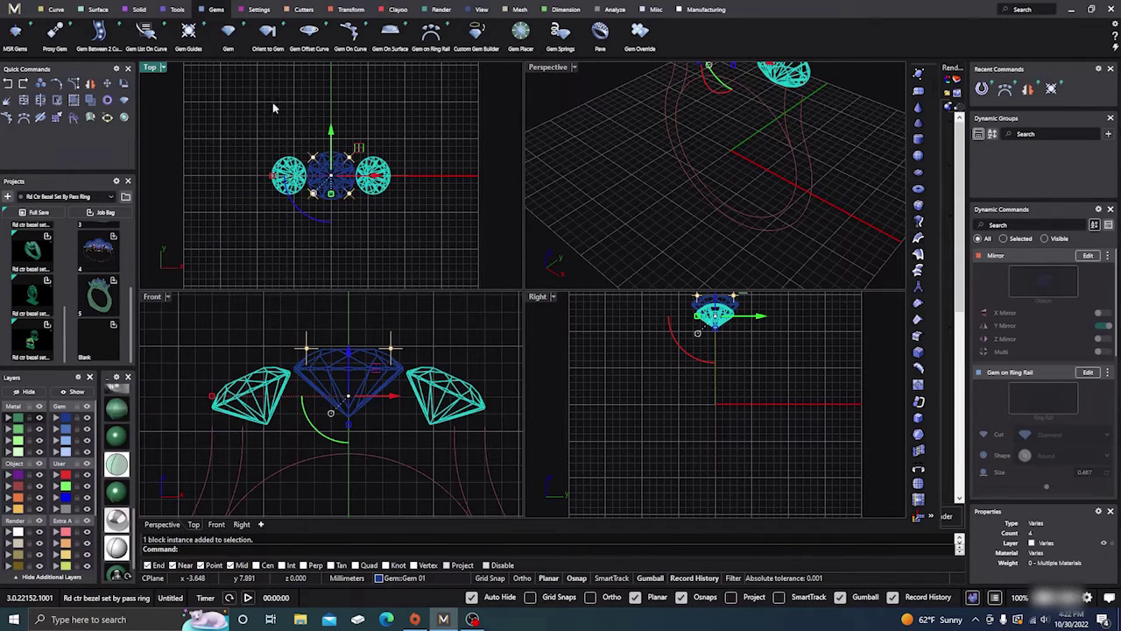
click(190, 35)
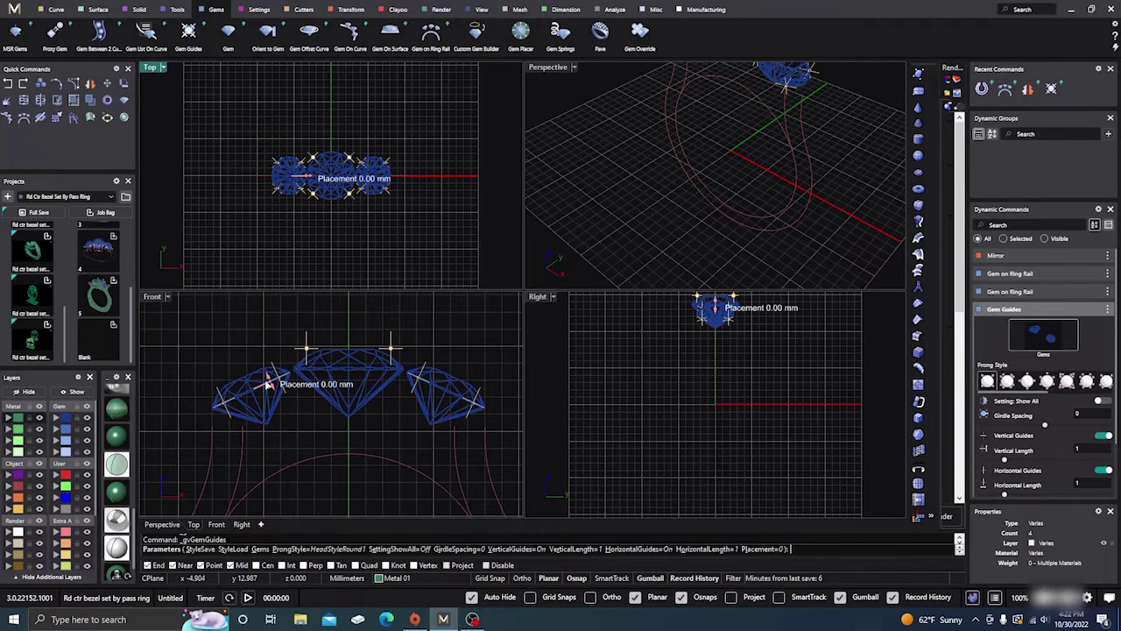
drag(269, 383, 265, 370)
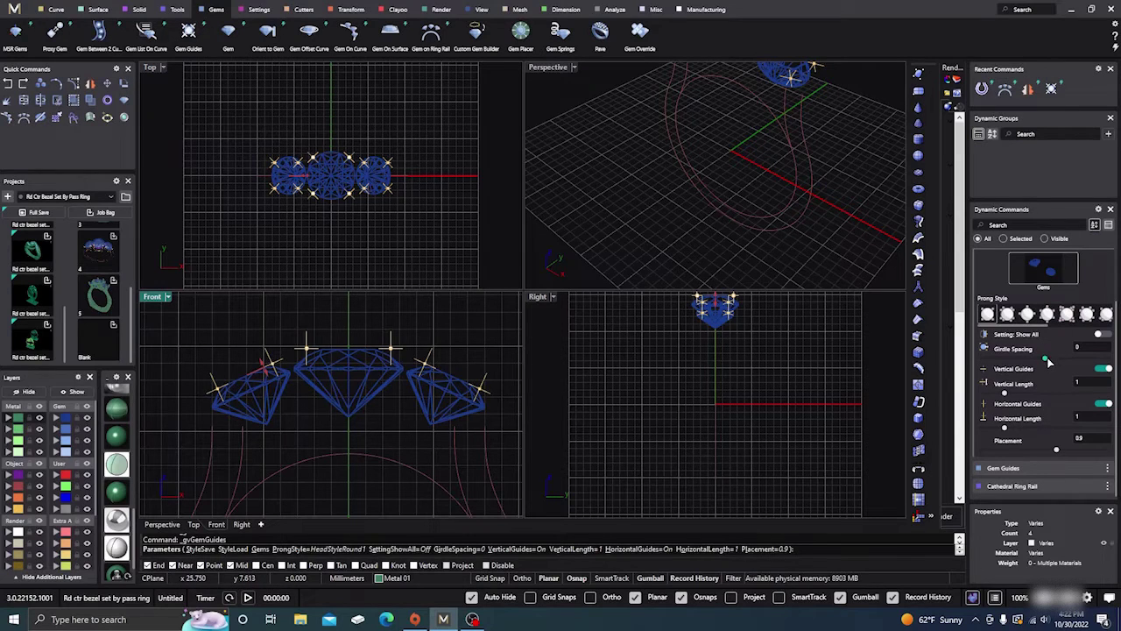
drag(1047, 362, 1049, 366)
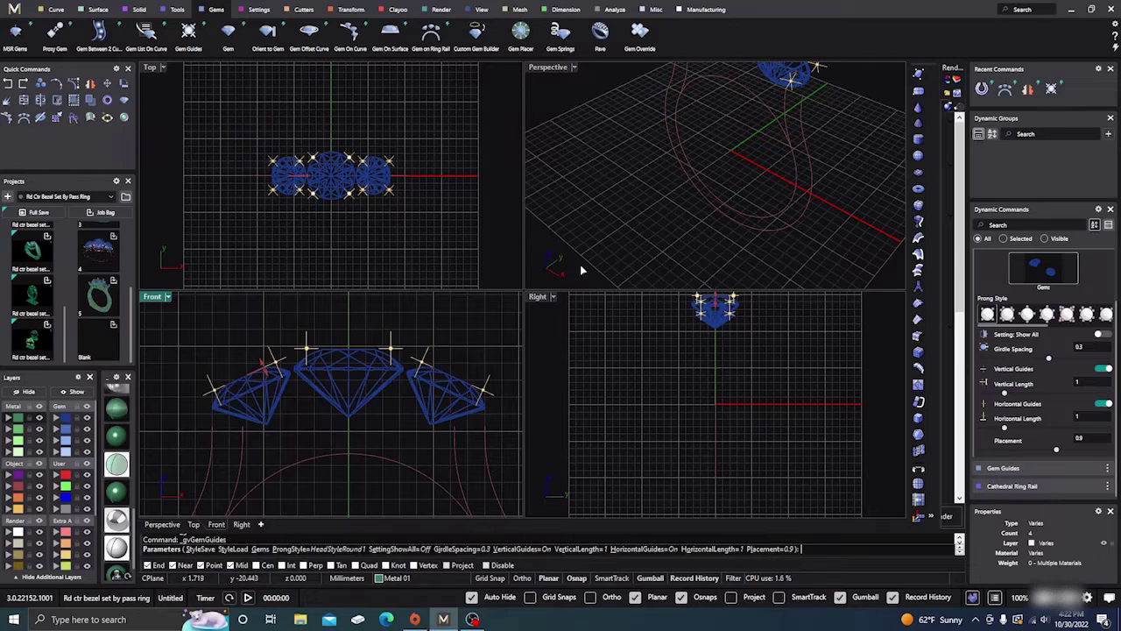
right_click(405, 202)
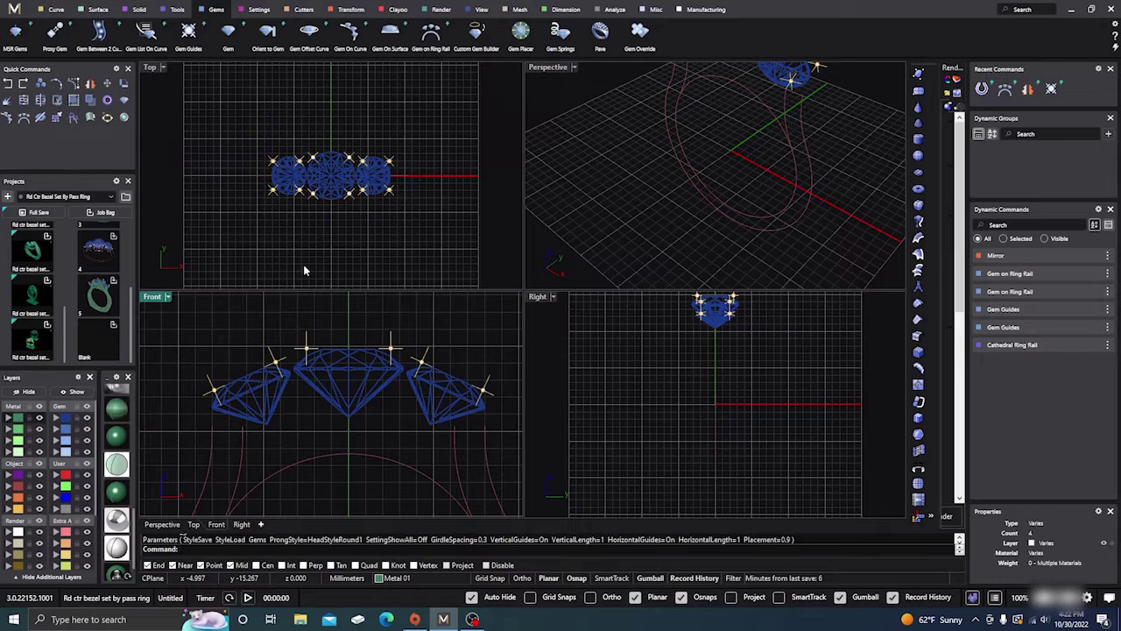
Step: Move the row of gem guides on the positive Y side to the Light layer and hide that layer
scroll(312, 256, down, 2)
scroll(305, 307, down, 1)
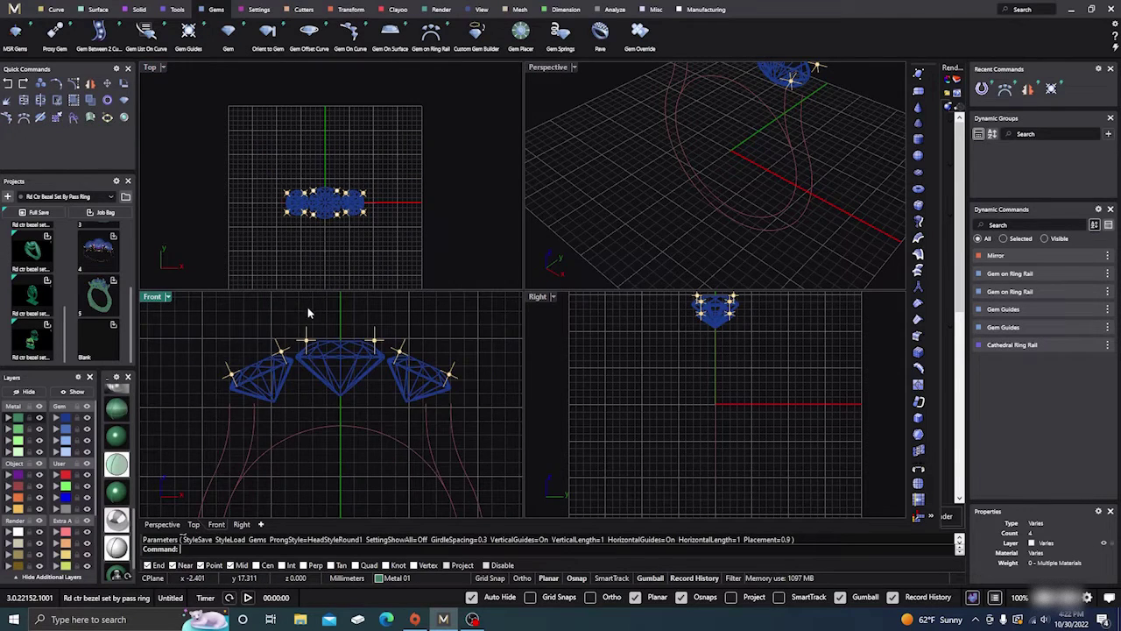
double_click(153, 296)
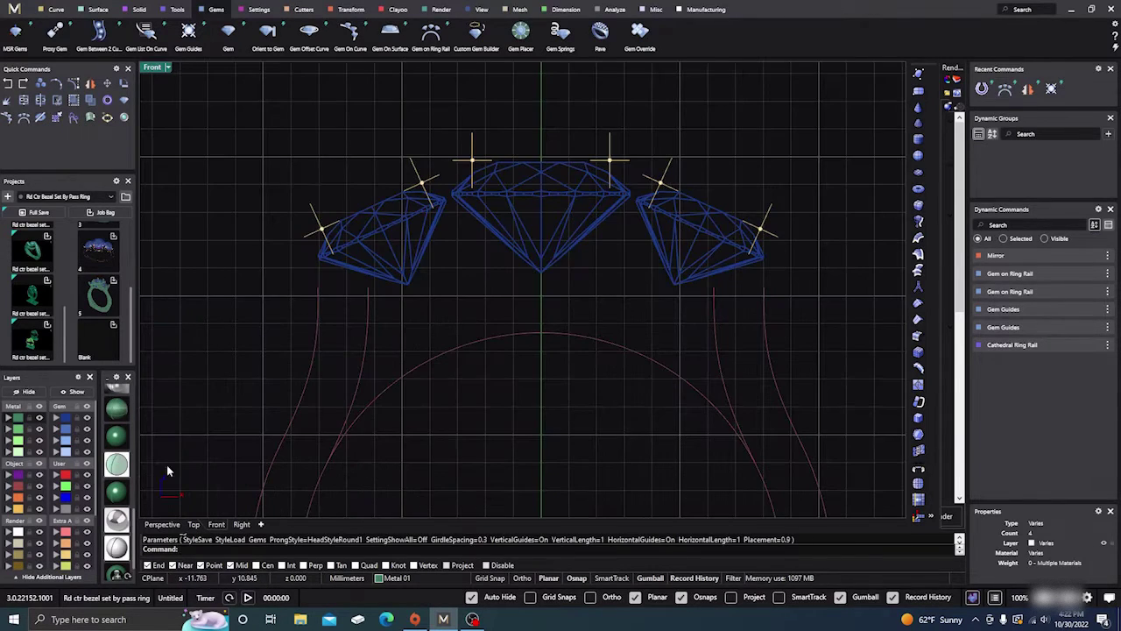
click(194, 525)
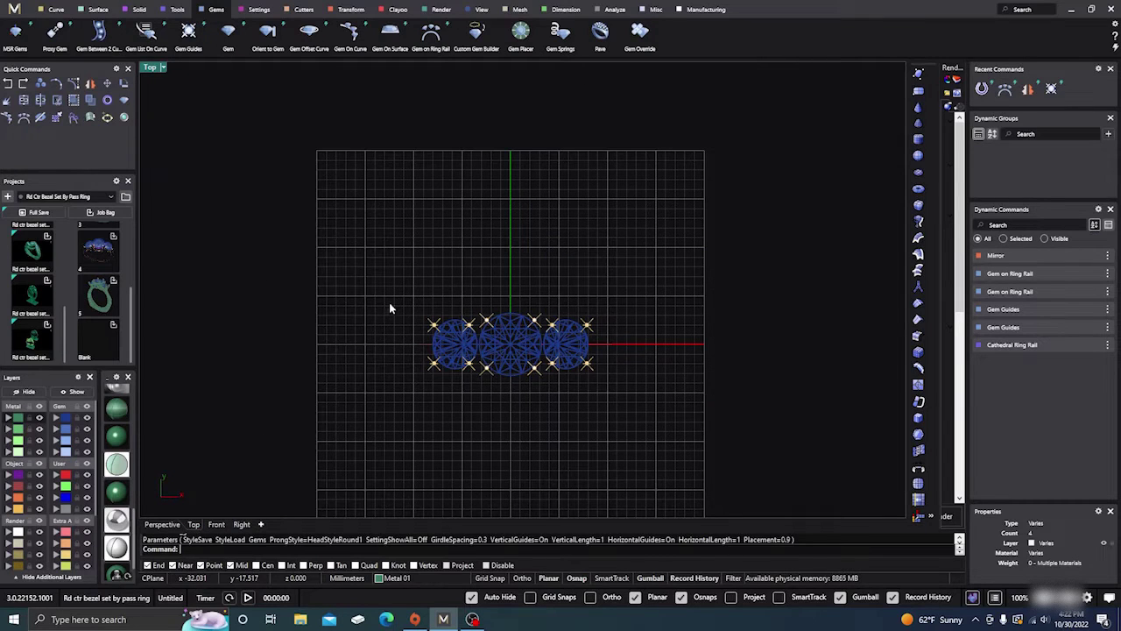
drag(400, 297, 619, 342)
click(11, 534)
click(38, 531)
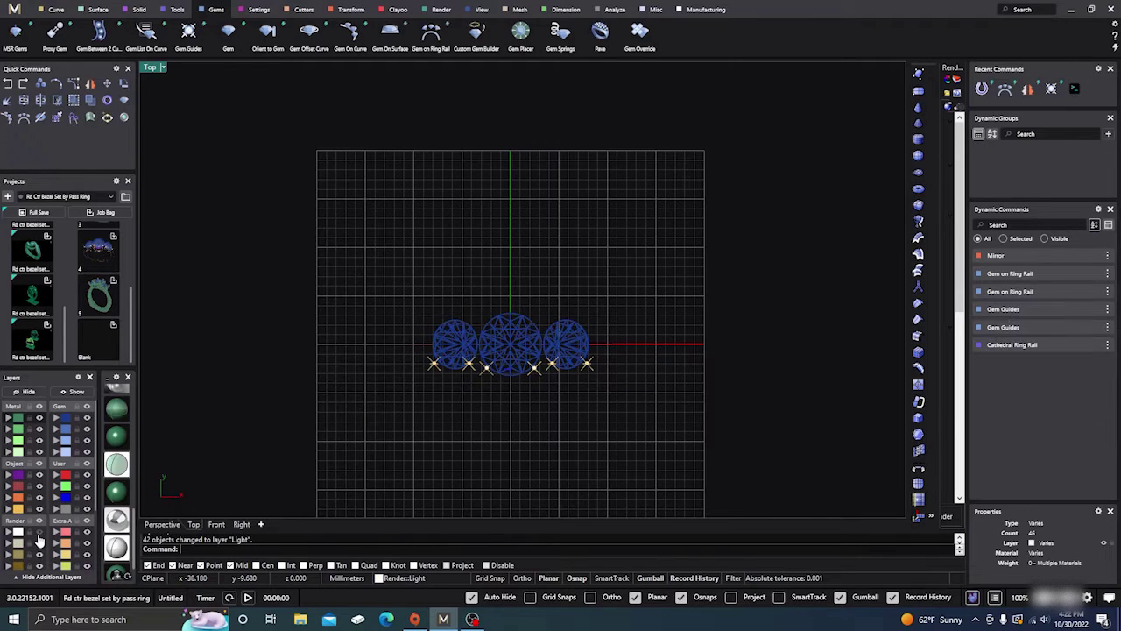
Step: In the Front view, create a blend curve from the left gem's outer guide to the center stone's right vertical guide
click(216, 524)
scroll(455, 302, up, 1)
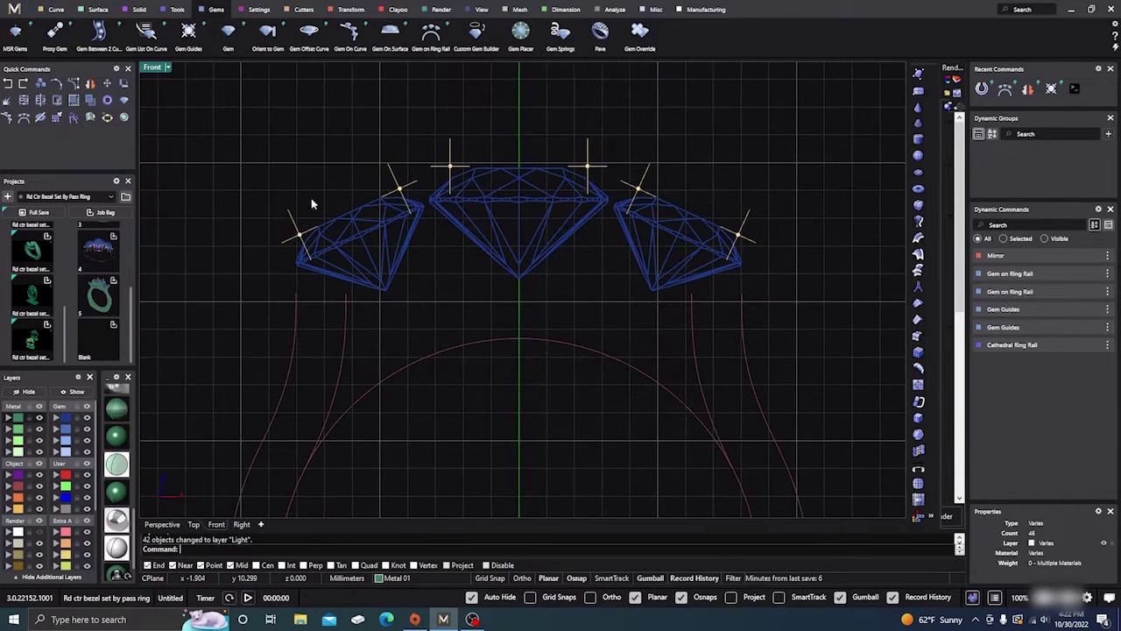
click(54, 10)
click(15, 35)
click(309, 261)
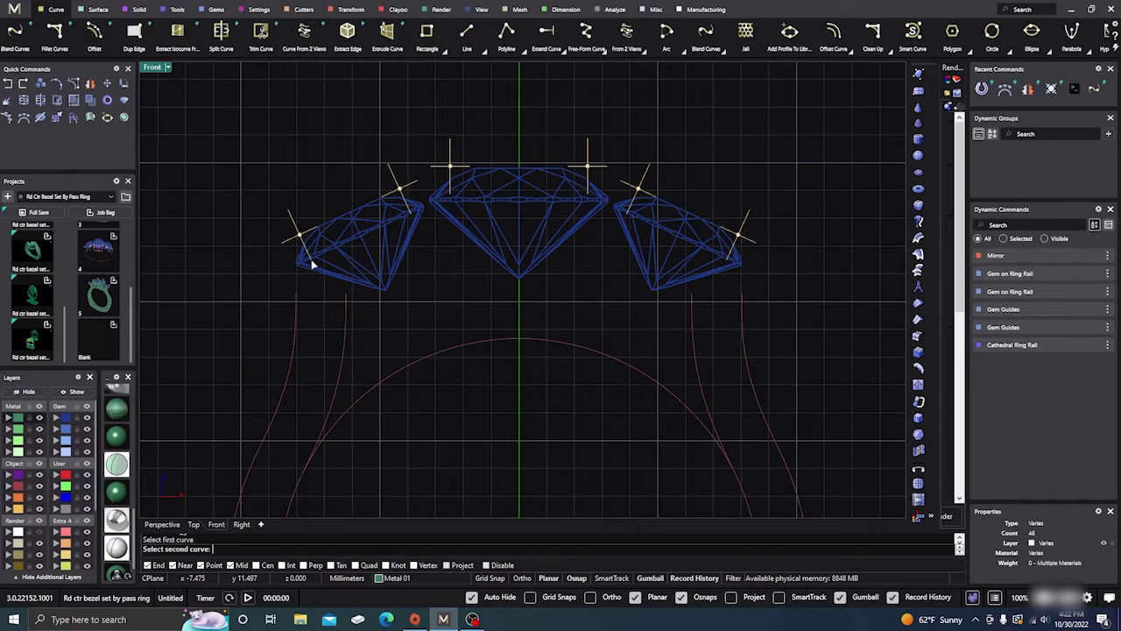
click(590, 199)
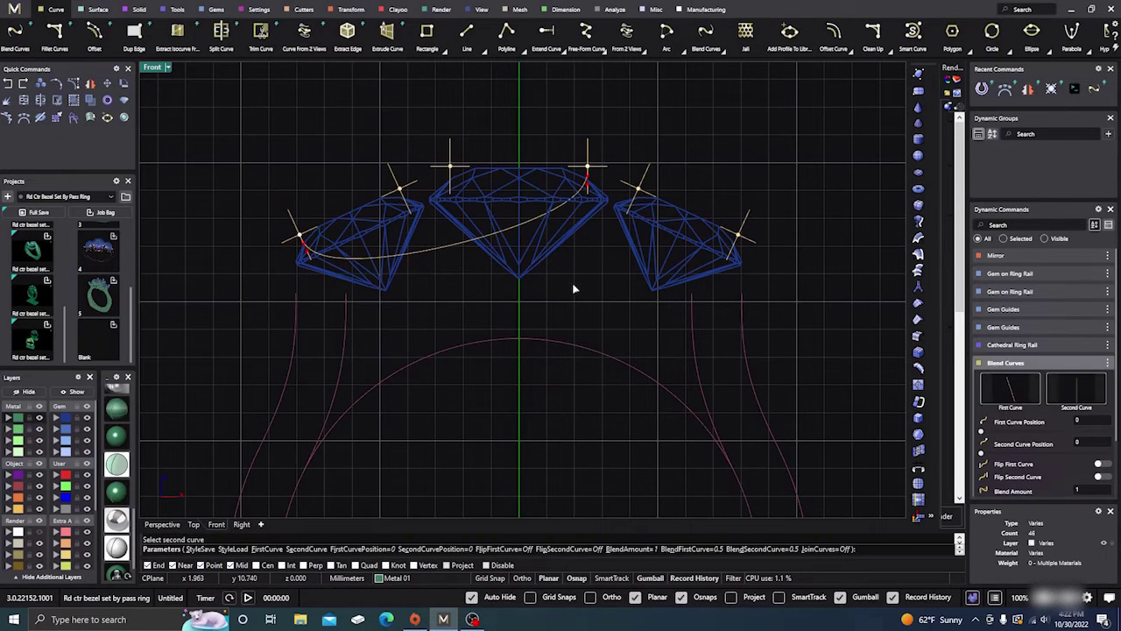
key(Return)
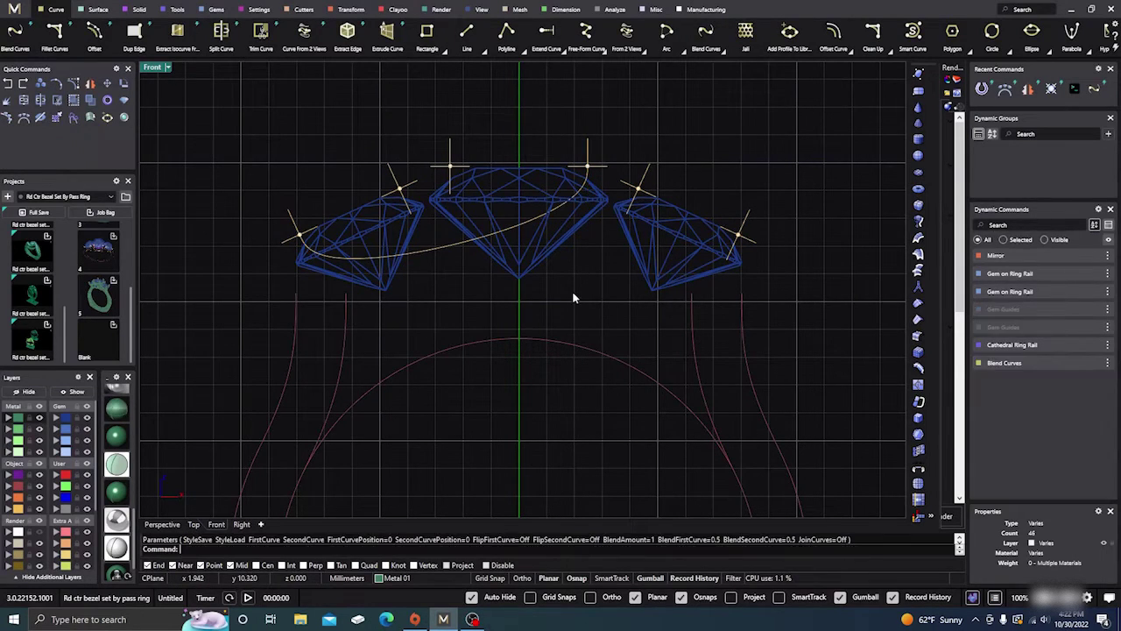
Step: Offset the upper finger curve outward by 0.5 mm and assign the offset curve to the Creation layer
click(553, 341)
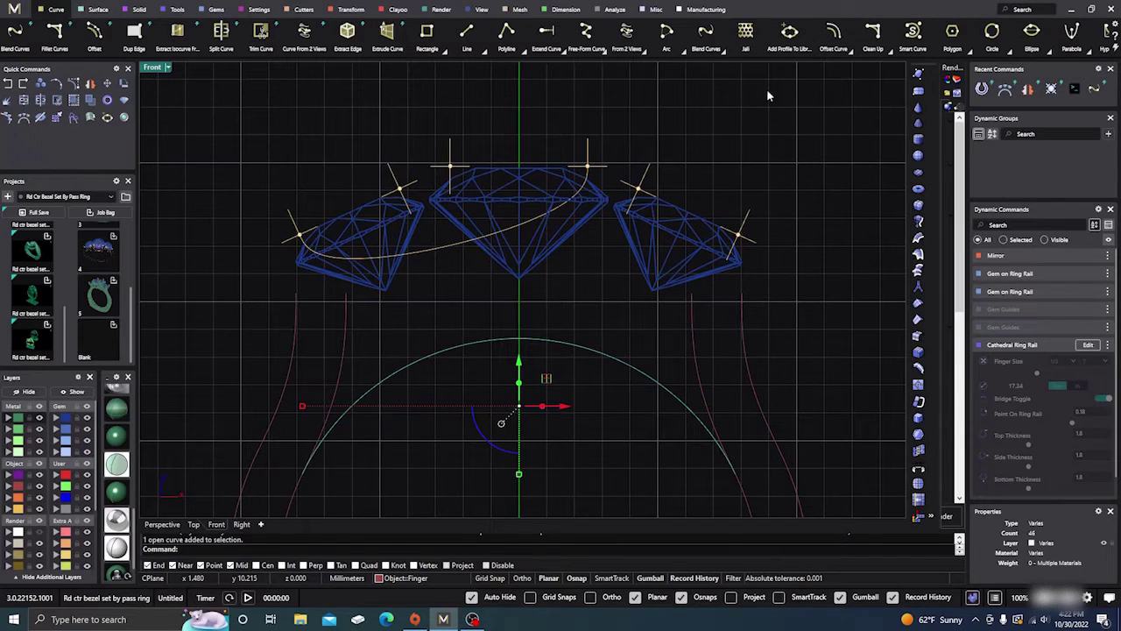
click(834, 31)
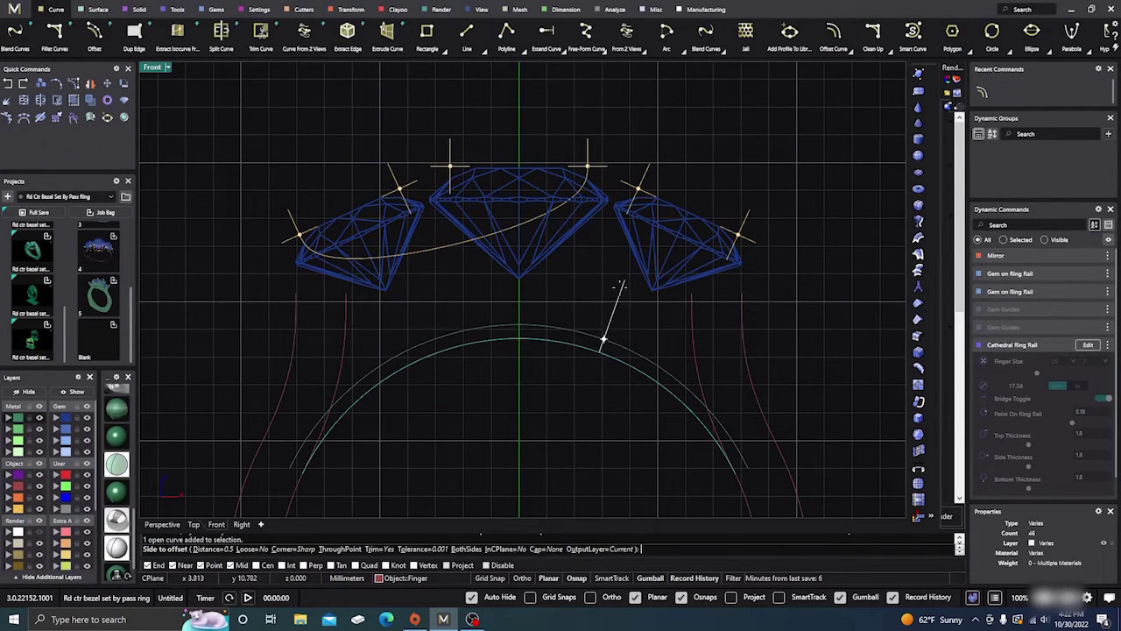
click(601, 303)
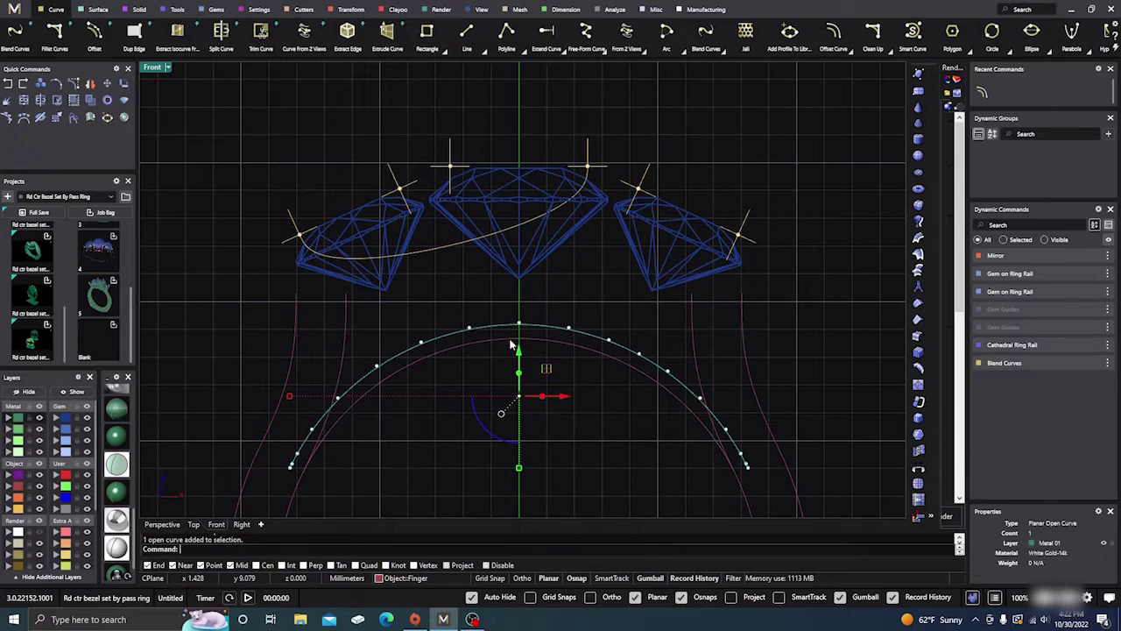
click(14, 509)
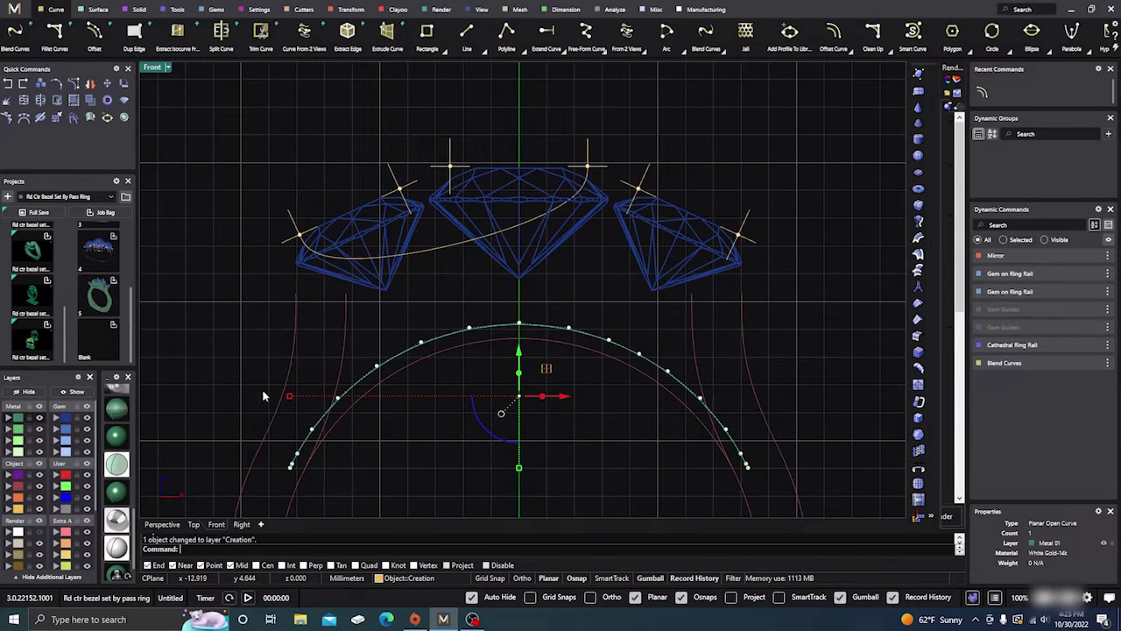
click(392, 319)
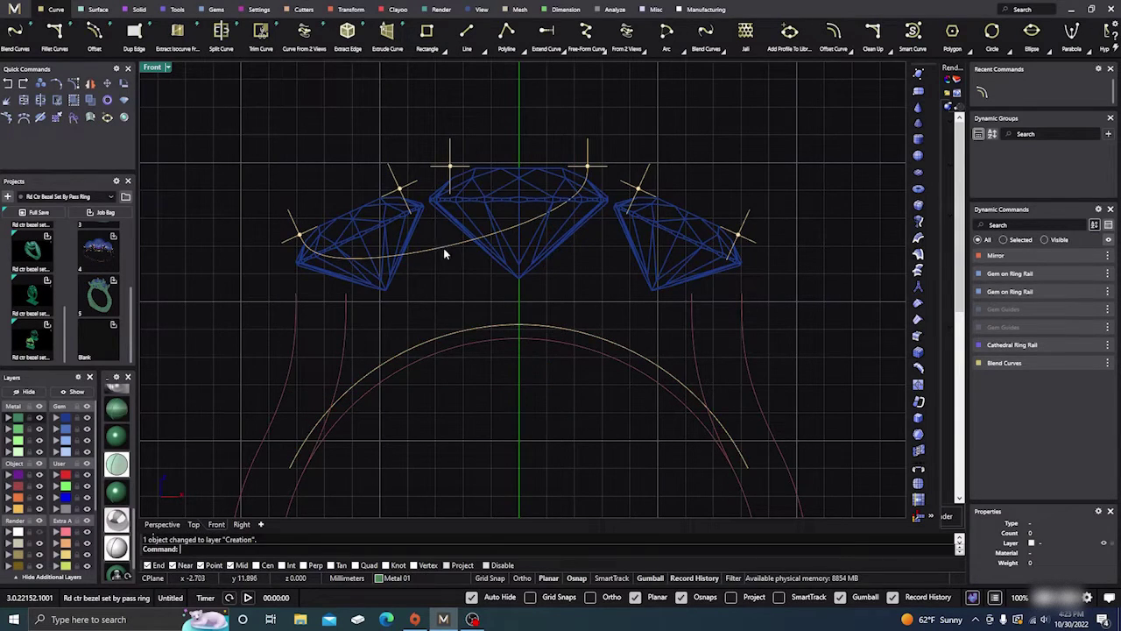
Step: Deepen the blend curve towards the offset finger curve by setting Blend First Curve to 1.3 and Blend Second Curve to 1.6
click(1087, 362)
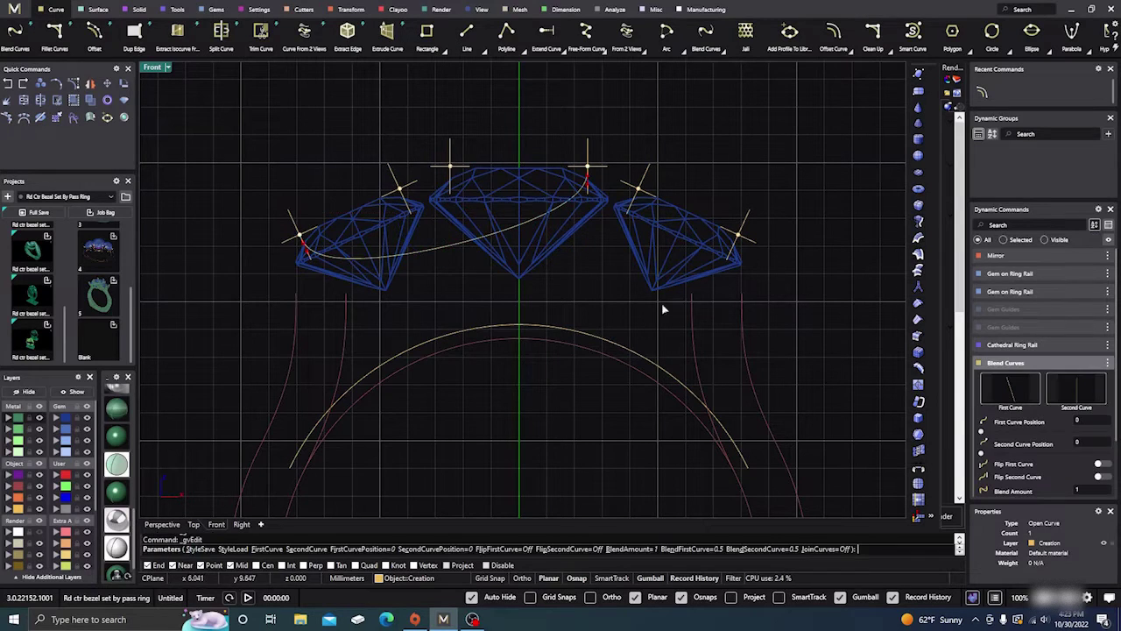
drag(586, 180, 583, 217)
mouse_move(309, 251)
drag(304, 250, 310, 273)
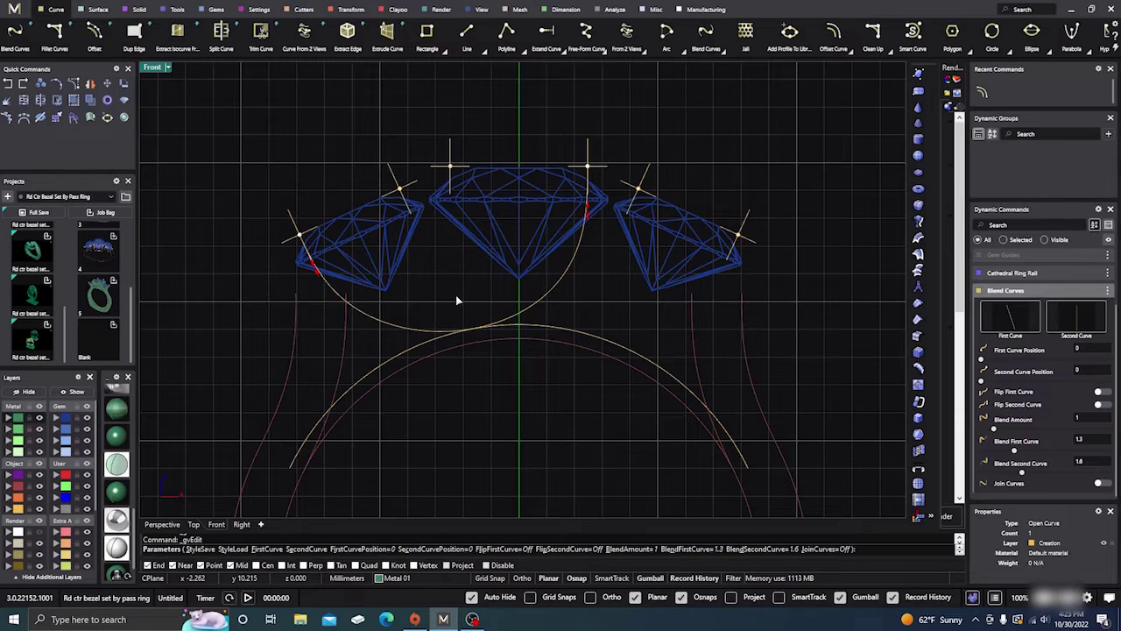
key(Return)
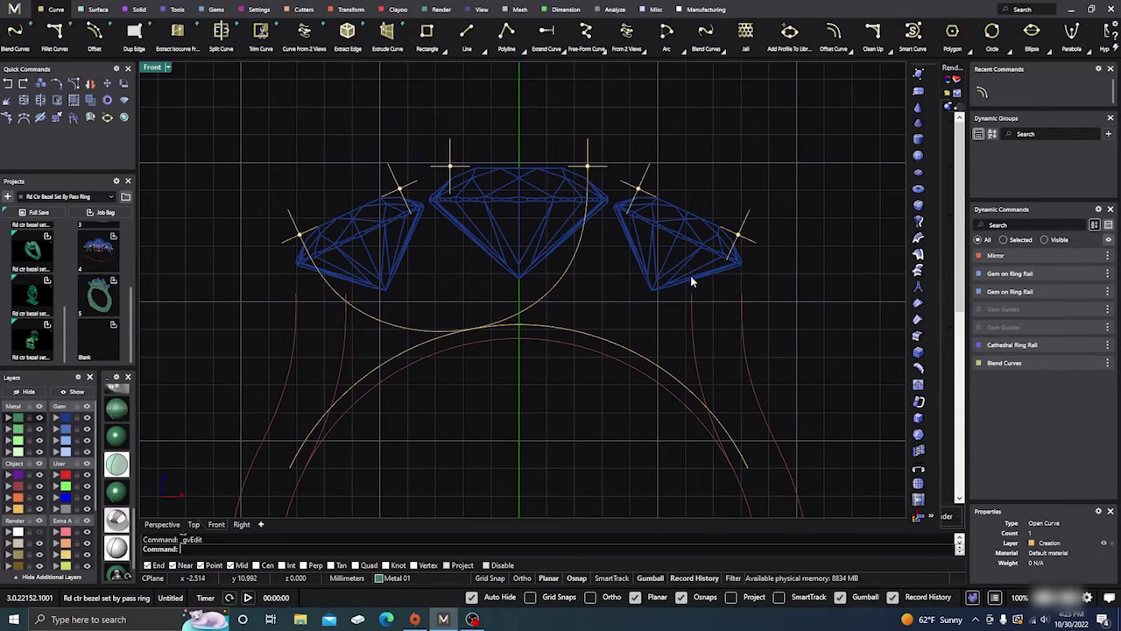
click(729, 261)
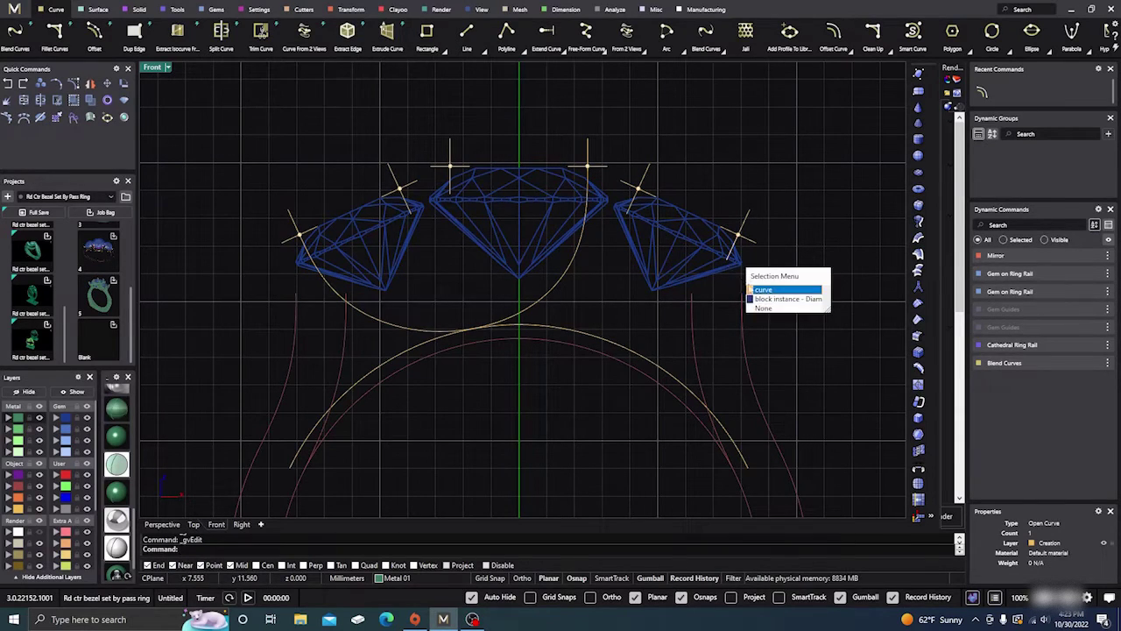
click(759, 290)
key(Escape)
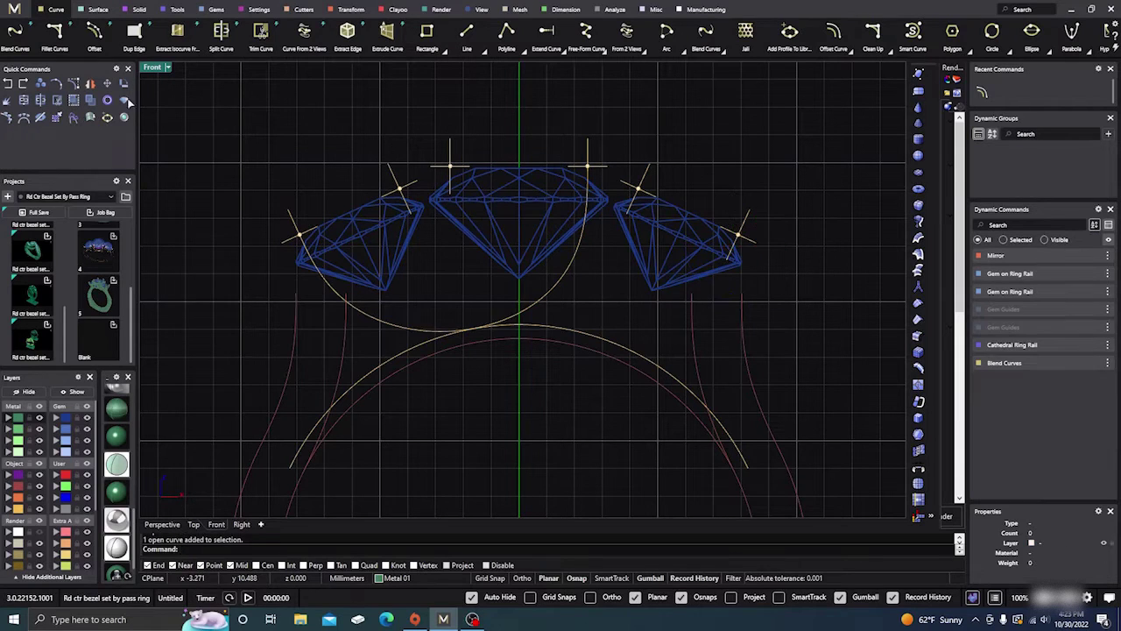
Step: Create a blend curve from the center stone's left vertical guide to the right gem's outer guide, with Blend First Curve 1.4 and Blend Second Curve 1.5
click(14, 40)
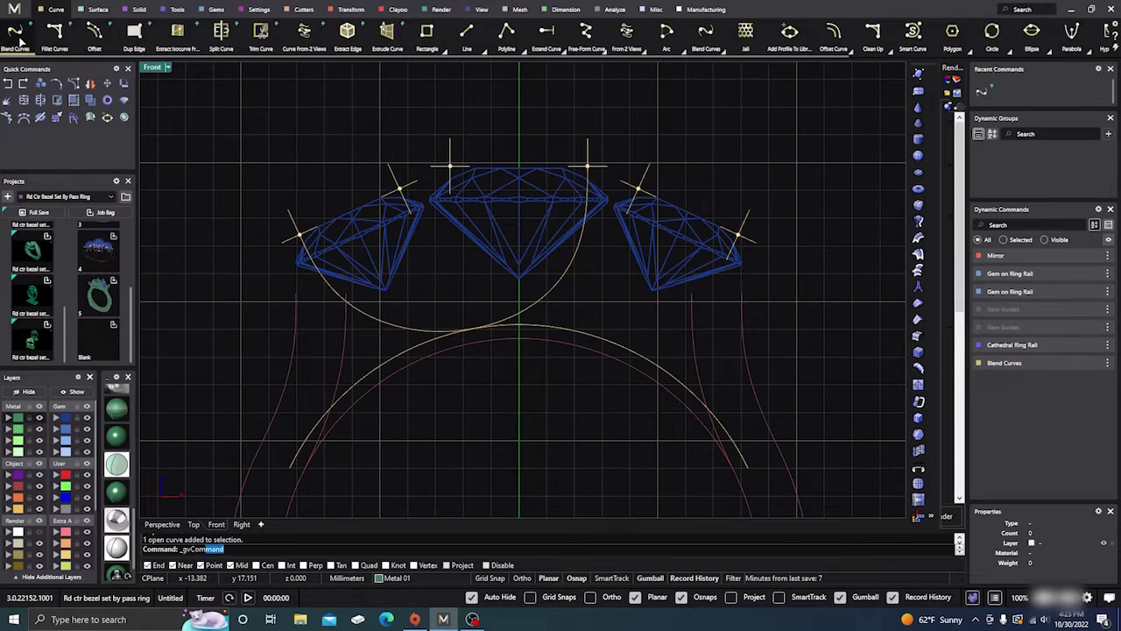
click(451, 199)
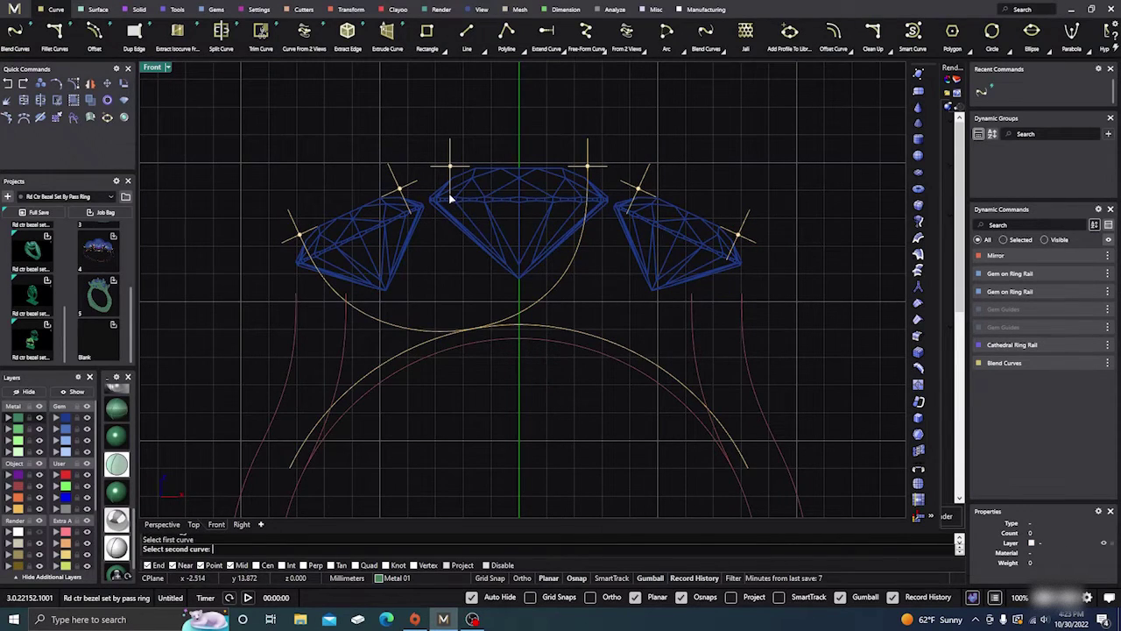
click(729, 265)
drag(733, 249, 724, 272)
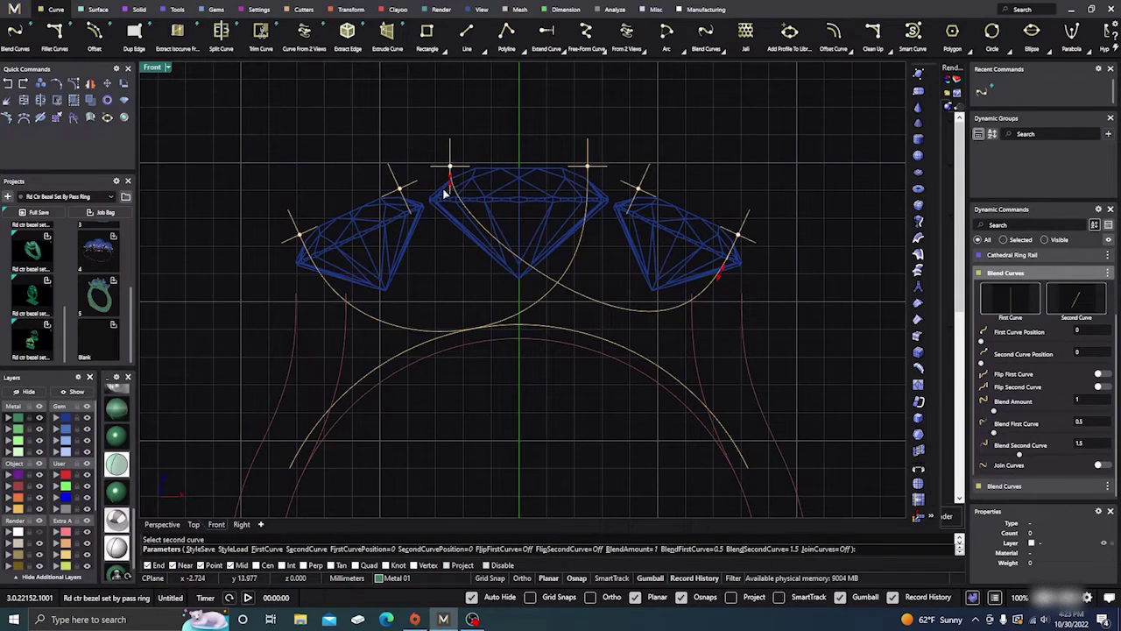
drag(451, 180, 446, 208)
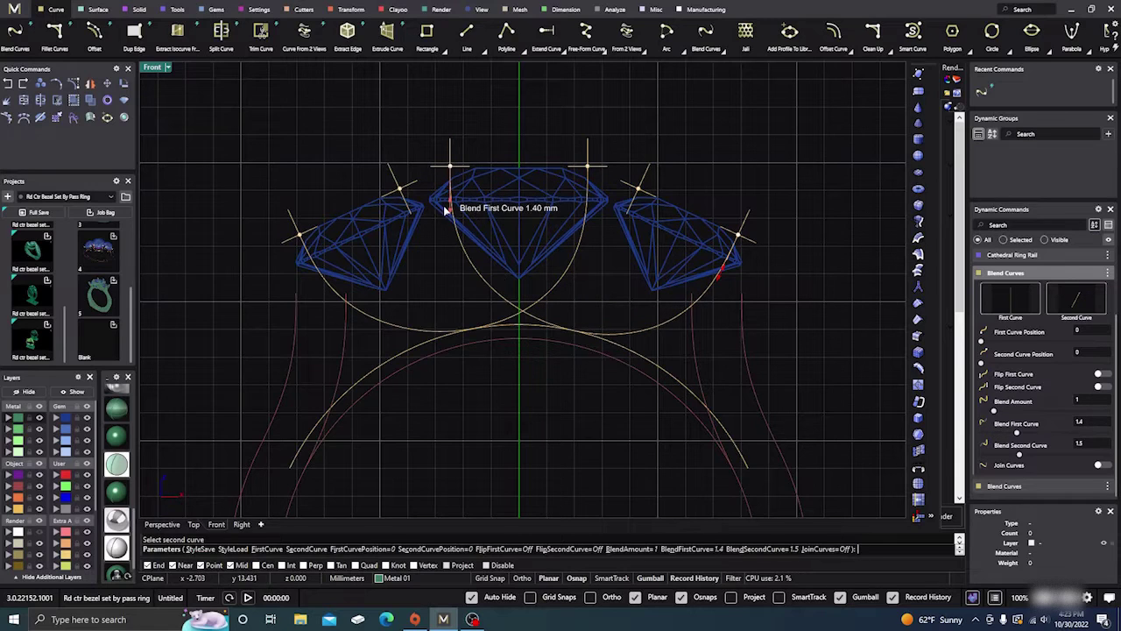
right_click(594, 278)
Step: Blend the inner guides of the two side gems under the center stone, with Blend First Curve 1.8 and Blend Second Curve 2.2
right_click(605, 270)
click(627, 219)
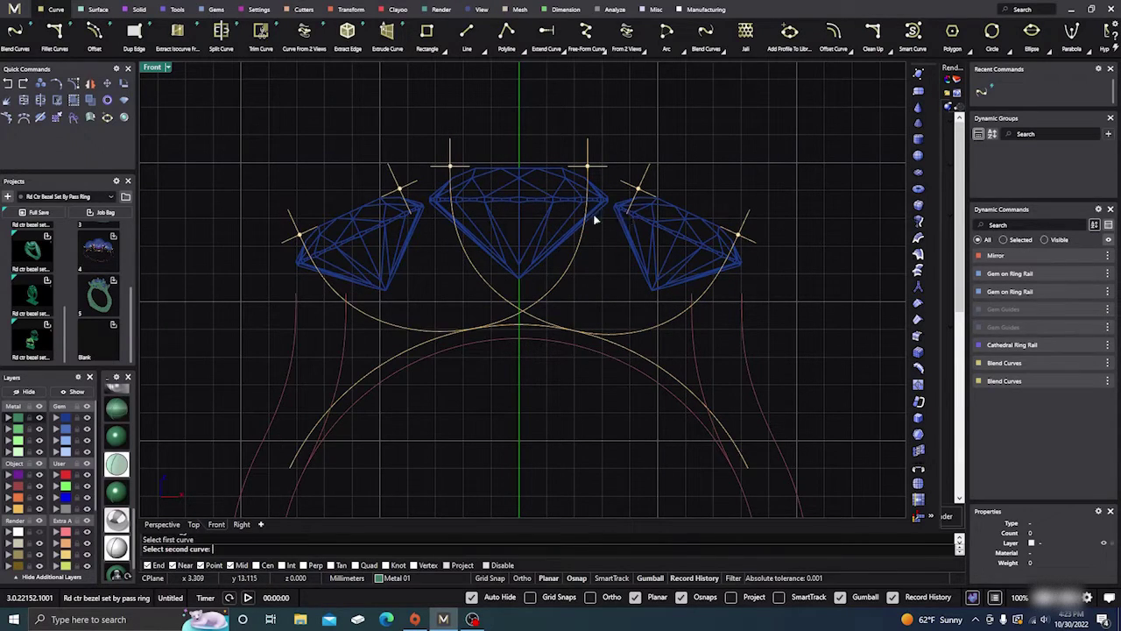
click(409, 214)
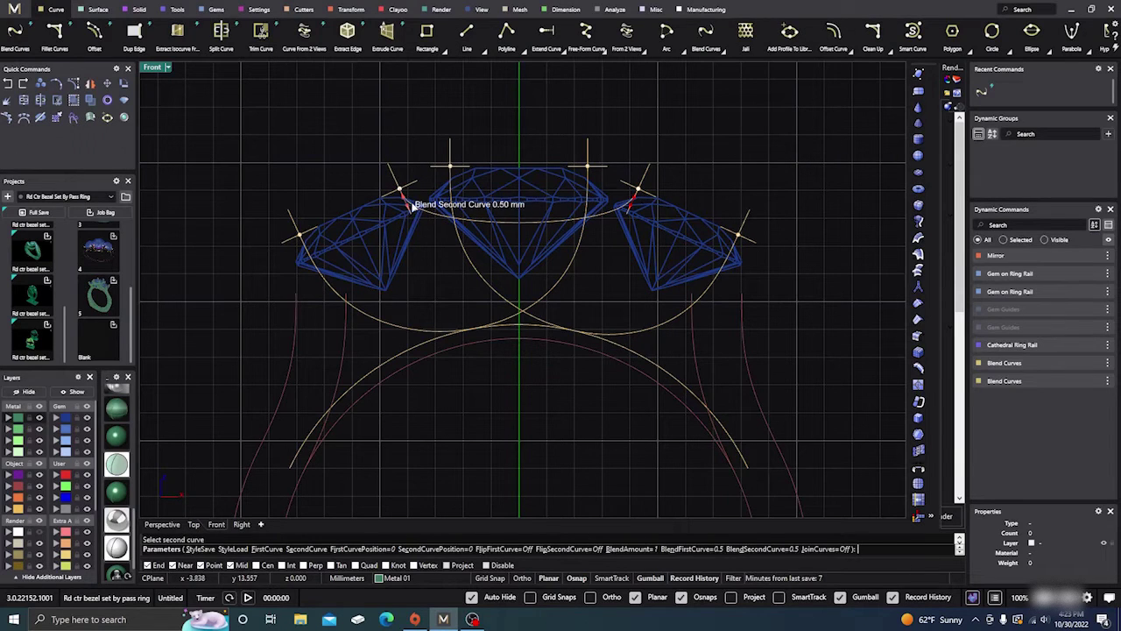
drag(412, 224, 425, 250)
drag(629, 208, 618, 237)
key(Return)
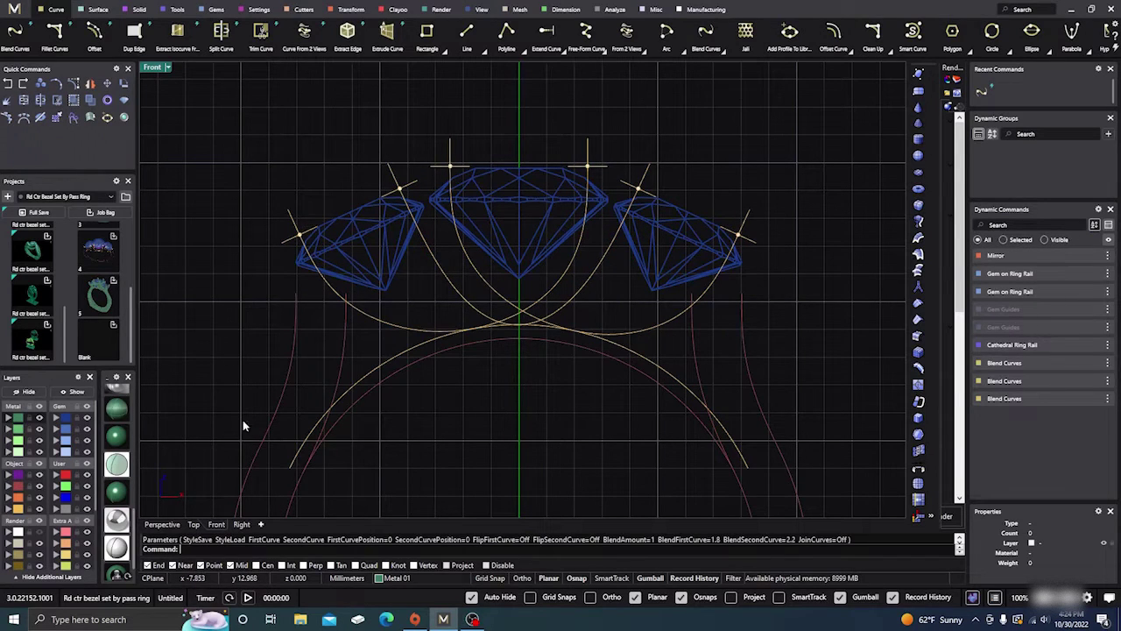
Step: Examine the blend curves below the three gems from several angles in the Perspective view
click(166, 524)
scroll(368, 358, down, 8)
right_drag(371, 357, 490, 350)
scroll(491, 298, up, 9)
scroll(505, 266, down, 5)
right_drag(518, 268, 505, 246)
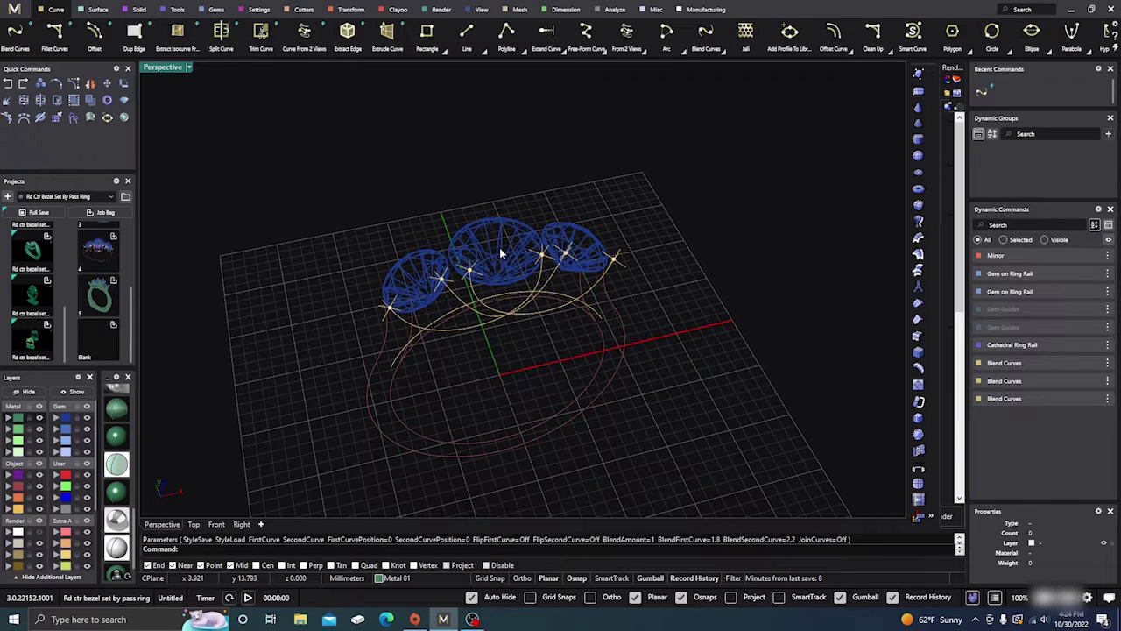
scroll(518, 177, down, 2)
right_drag(518, 177, 521, 189)
scroll(452, 307, up, 3)
scroll(464, 342, down, 1)
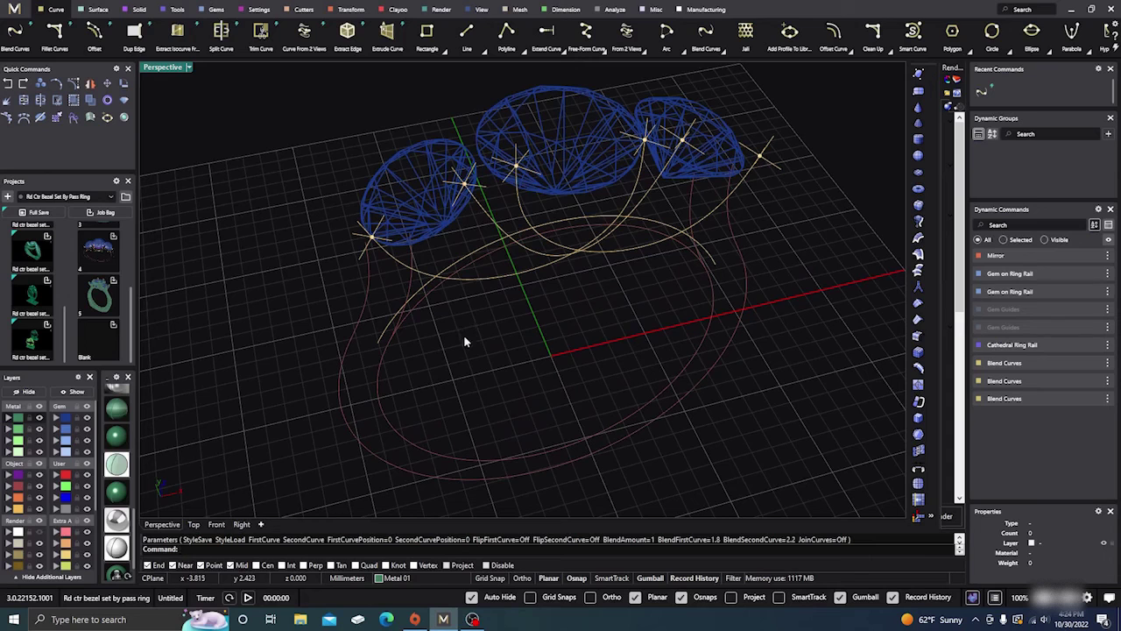
Step: Place a profile with Profile Placer on the left gem's outer blend curve and rotate it to align with the prong guide's lines
click(421, 277)
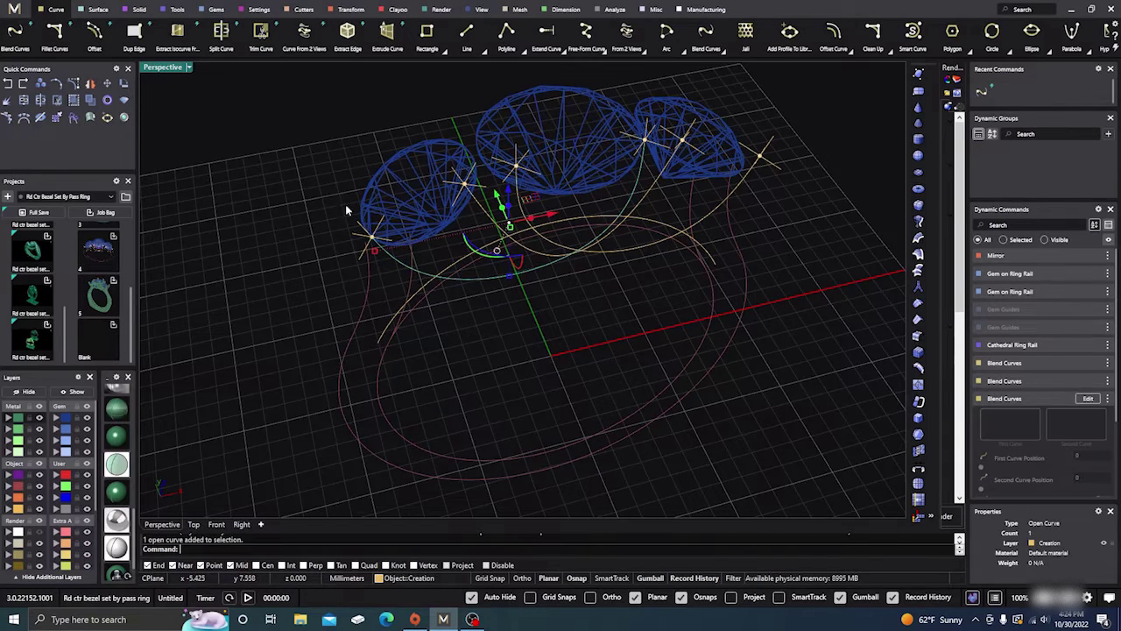
click(176, 11)
click(259, 36)
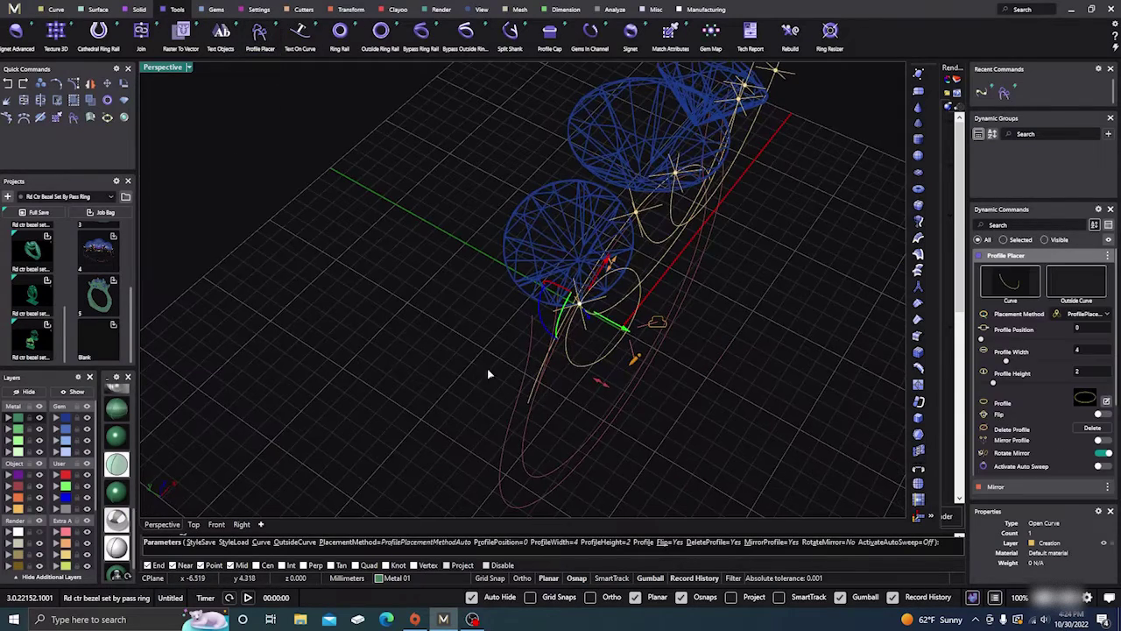
right_drag(462, 357, 486, 361)
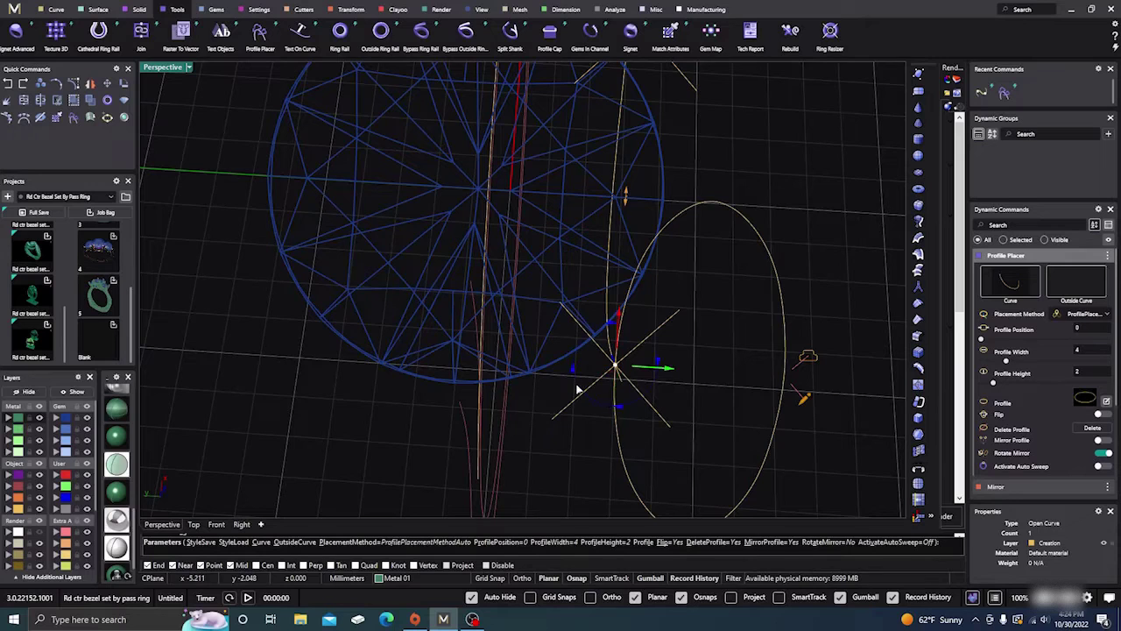
drag(576, 385, 563, 353)
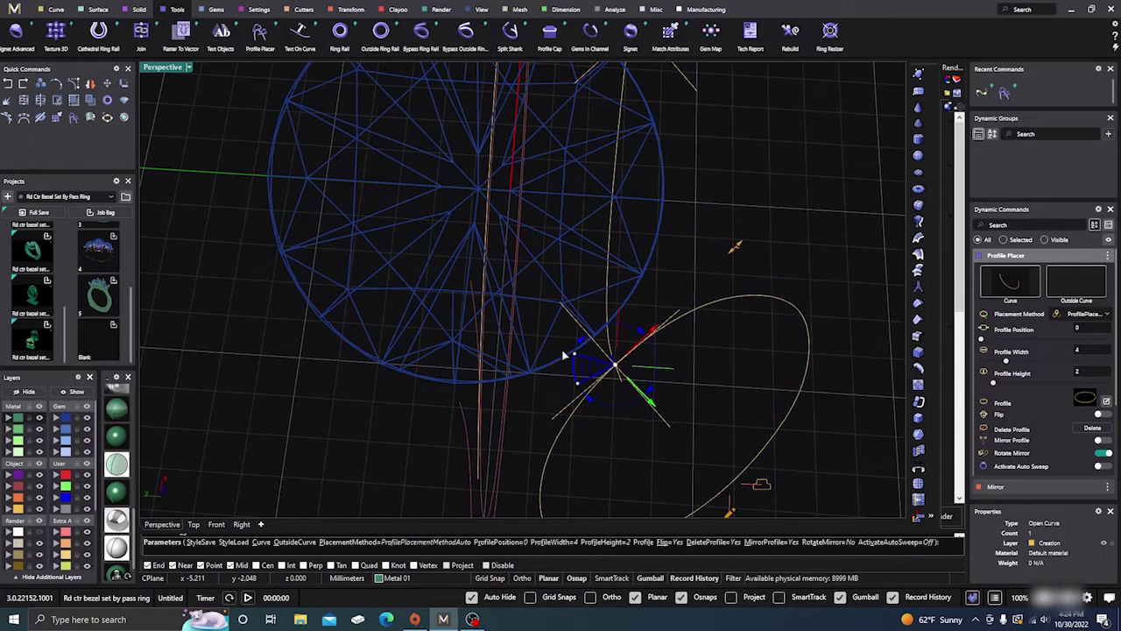
drag(562, 350, 560, 347)
scroll(695, 351, down, 3)
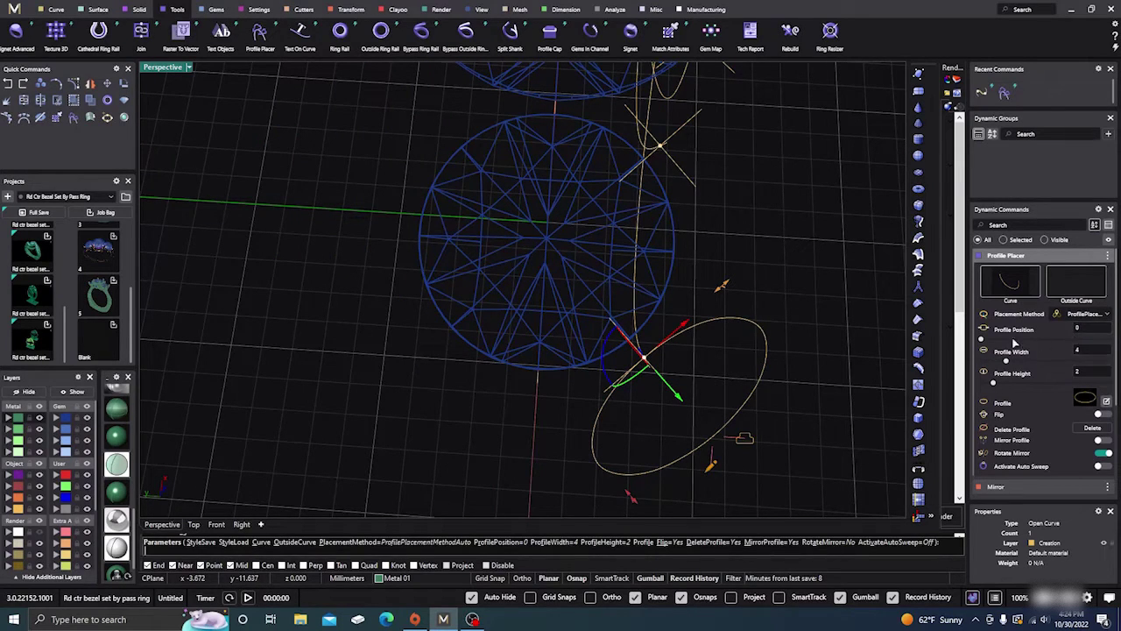
Step: Set the profile's width and height to 1.02 mm each
click(1080, 352)
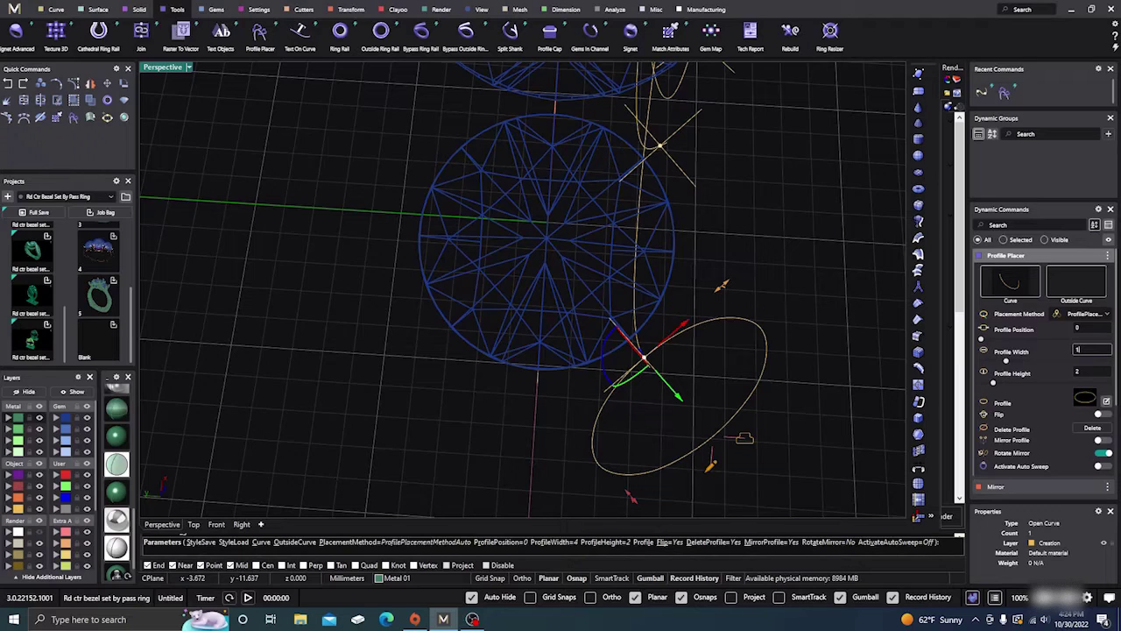
text(1.02)
key(Return)
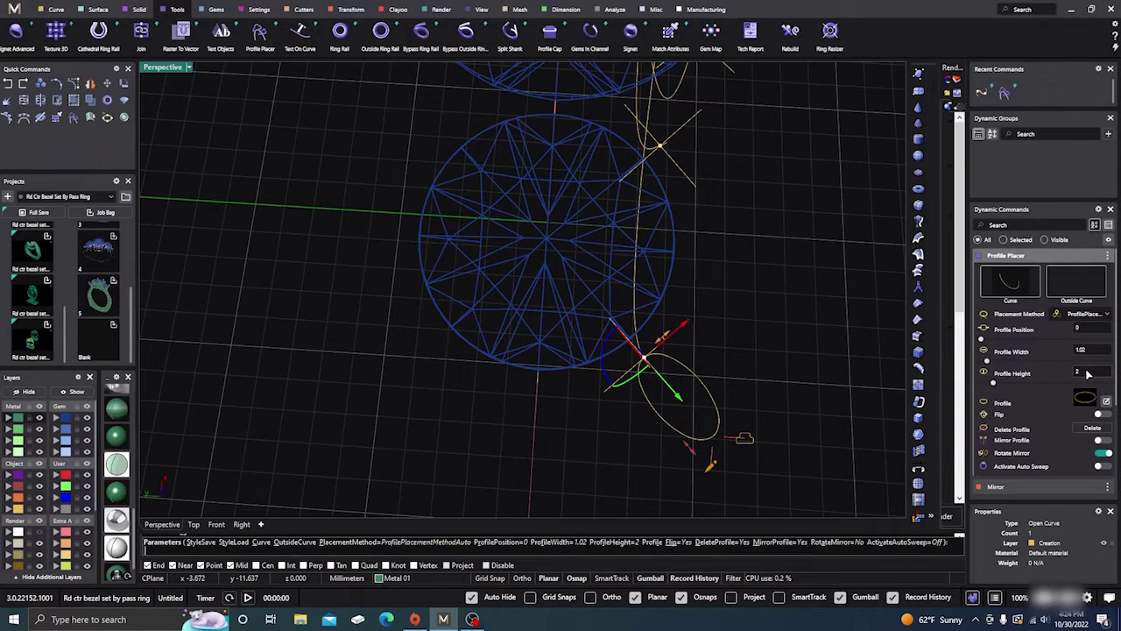
click(1087, 373)
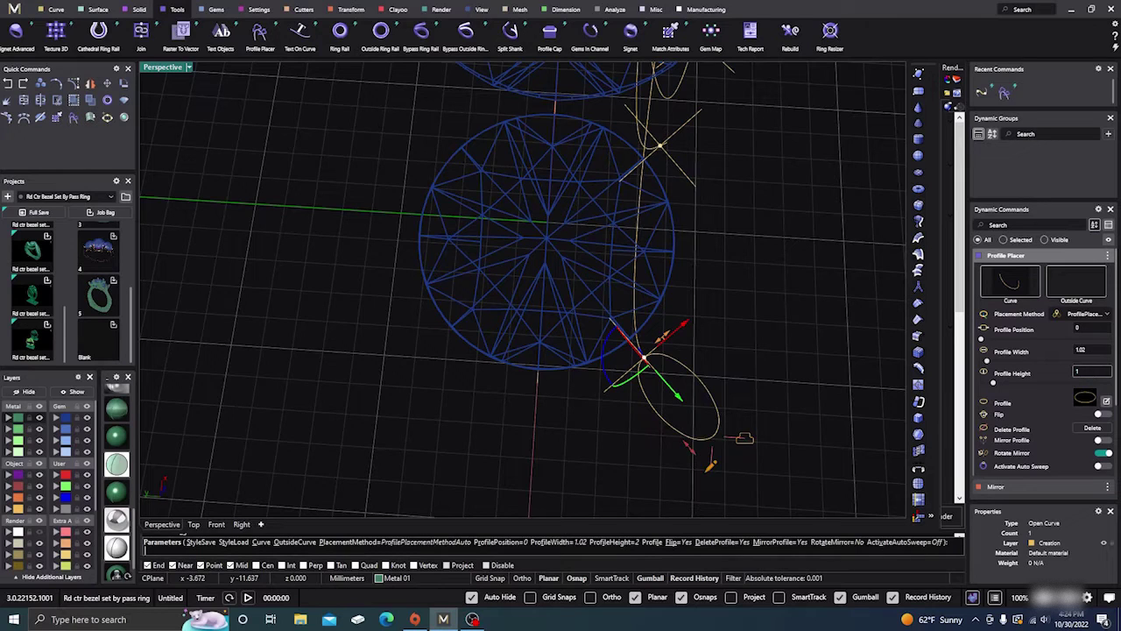
text(1.02)
key(Return)
Step: Move the circular profile inward to center it on the left gem's outer prong guide
scroll(621, 342, up, 3)
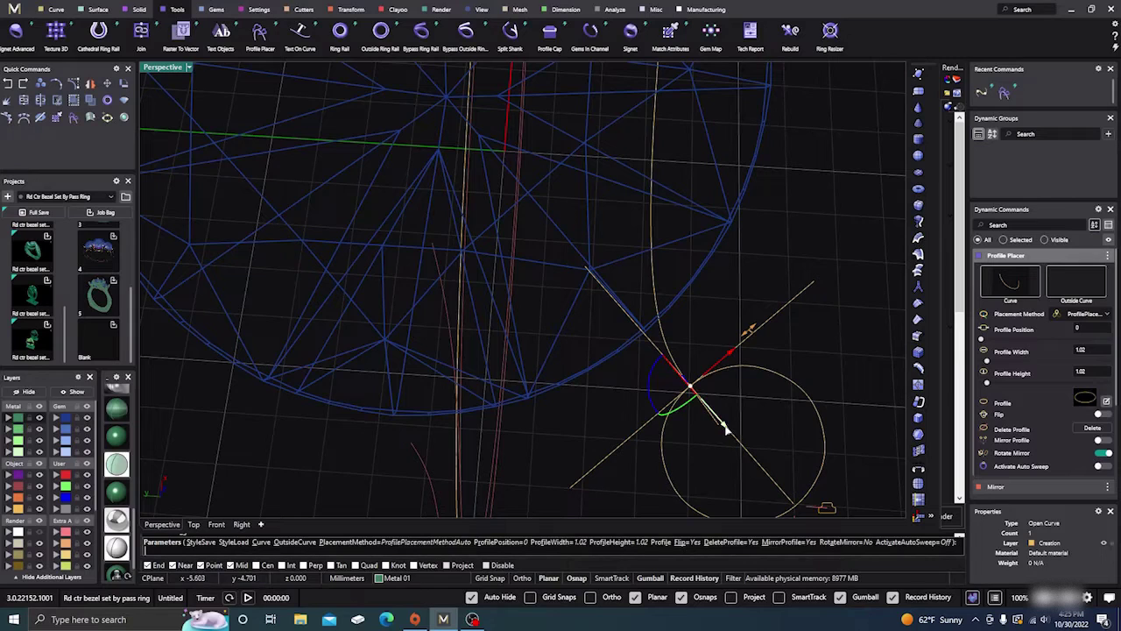
drag(724, 425, 679, 338)
scroll(490, 326, down, 4)
right_drag(516, 369, 518, 364)
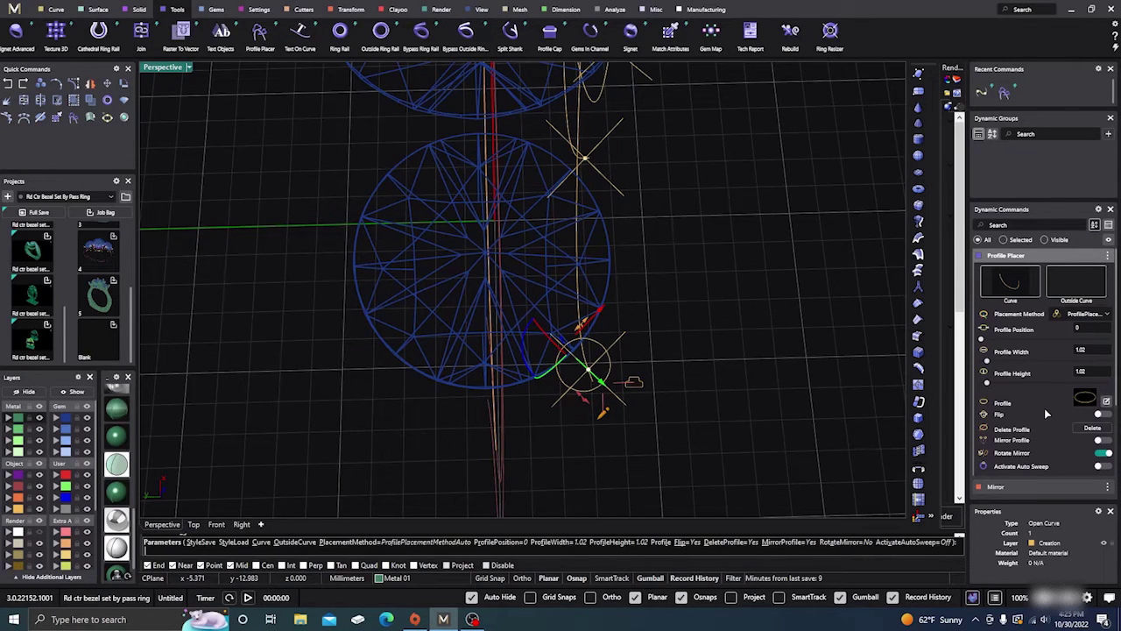
Step: Enable Mirror Profile to repeat the circle at the center stone's end of the curve, and finish the profile placement
click(1102, 440)
right_drag(900, 424, 595, 153)
right_drag(549, 338, 552, 302)
scroll(554, 297, up, 3)
scroll(592, 326, up, 2)
scroll(472, 246, up, 3)
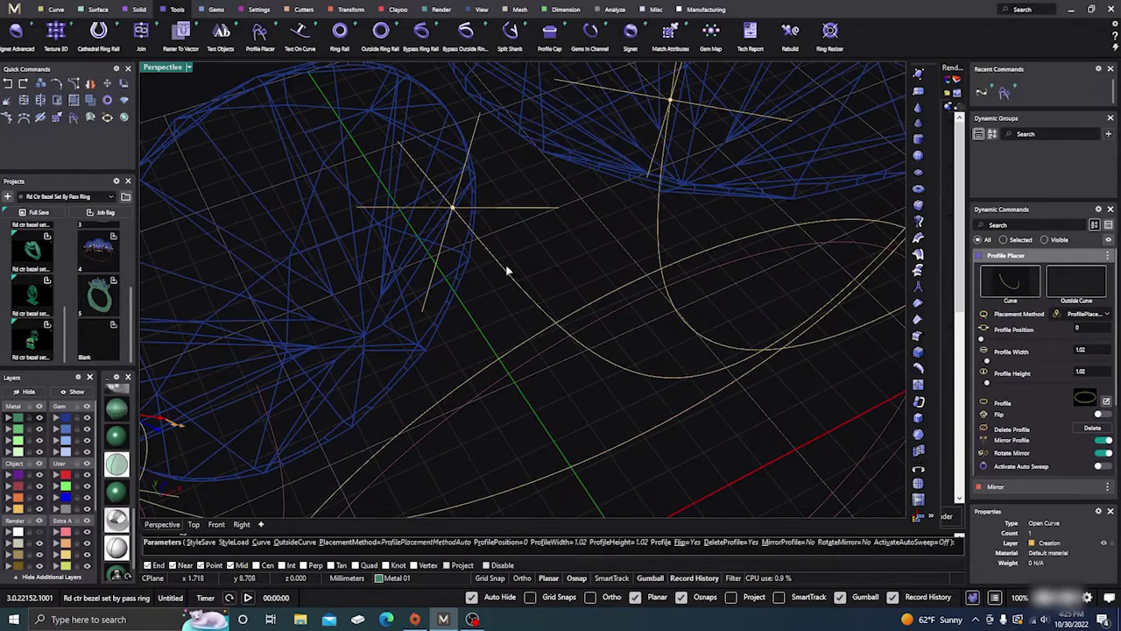
scroll(517, 262, down, 8)
right_click(524, 257)
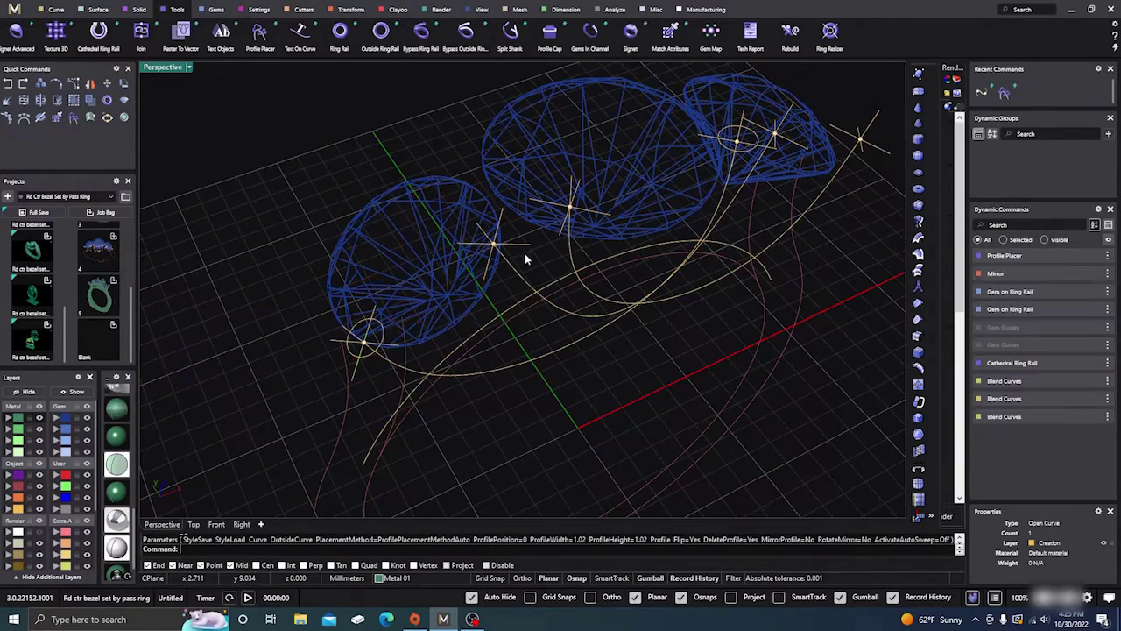
Step: Place a profile on the blend curve joining the side gems' inner guides and set its Profile Position to 1, at the left gem
key(Return)
click(513, 273)
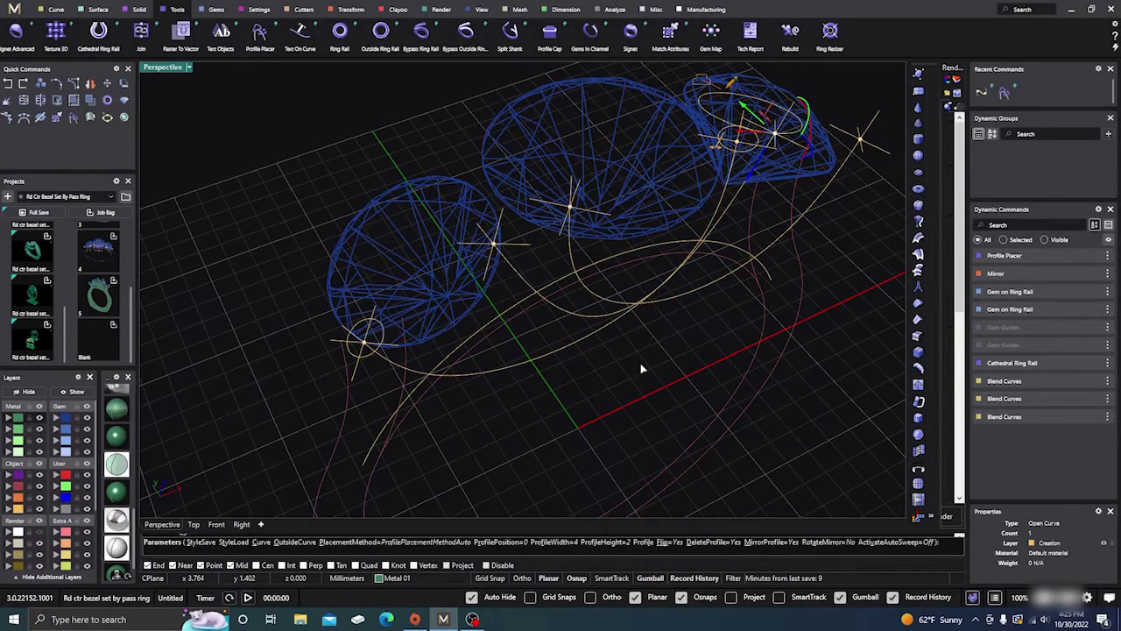
right_drag(561, 357, 610, 331)
scroll(664, 306, down, 2)
right_drag(663, 306, 673, 353)
scroll(446, 329, up, 3)
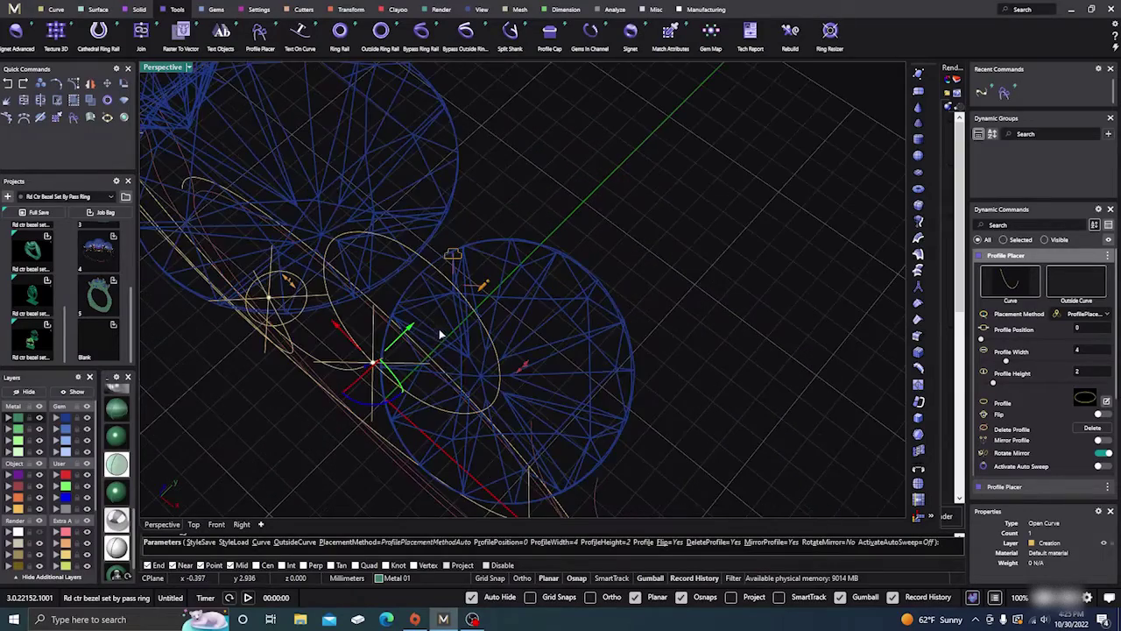
scroll(686, 353, down, 3)
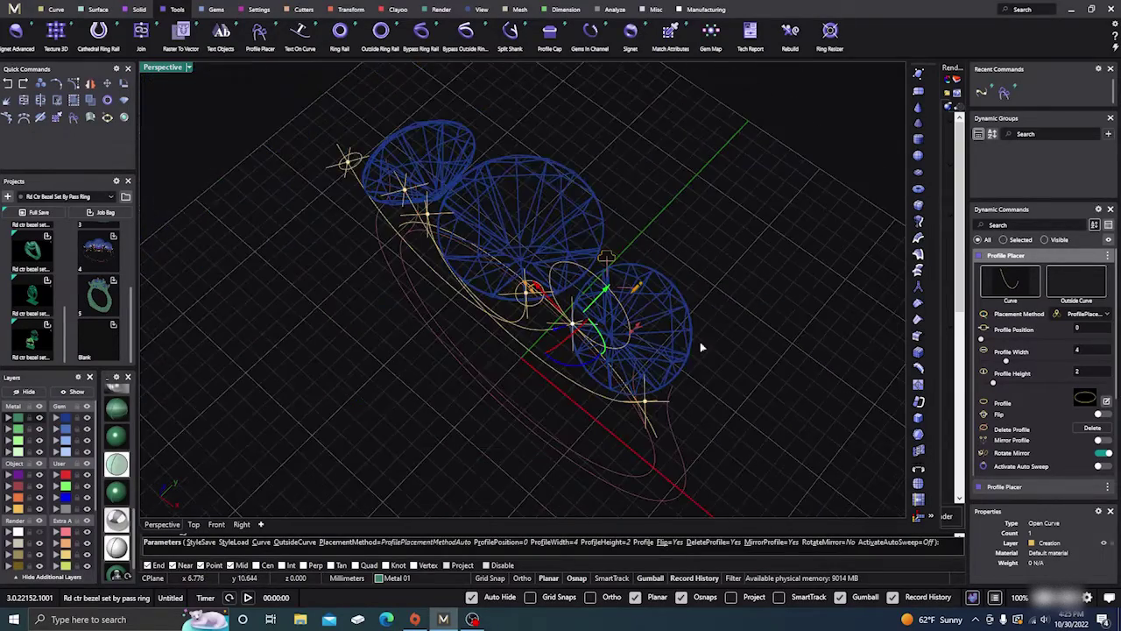
right_drag(475, 364, 528, 350)
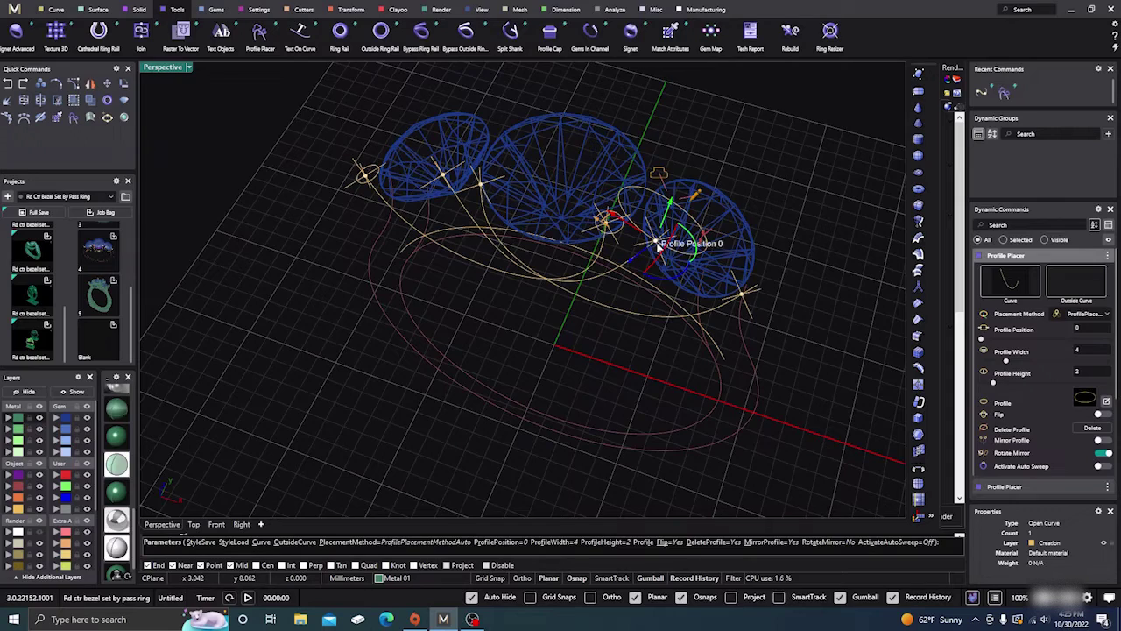
drag(655, 244, 433, 175)
Step: Rotate the new profile outward to align with the left gem's inner prong guide
right_drag(471, 280, 675, 272)
scroll(470, 430, up, 4)
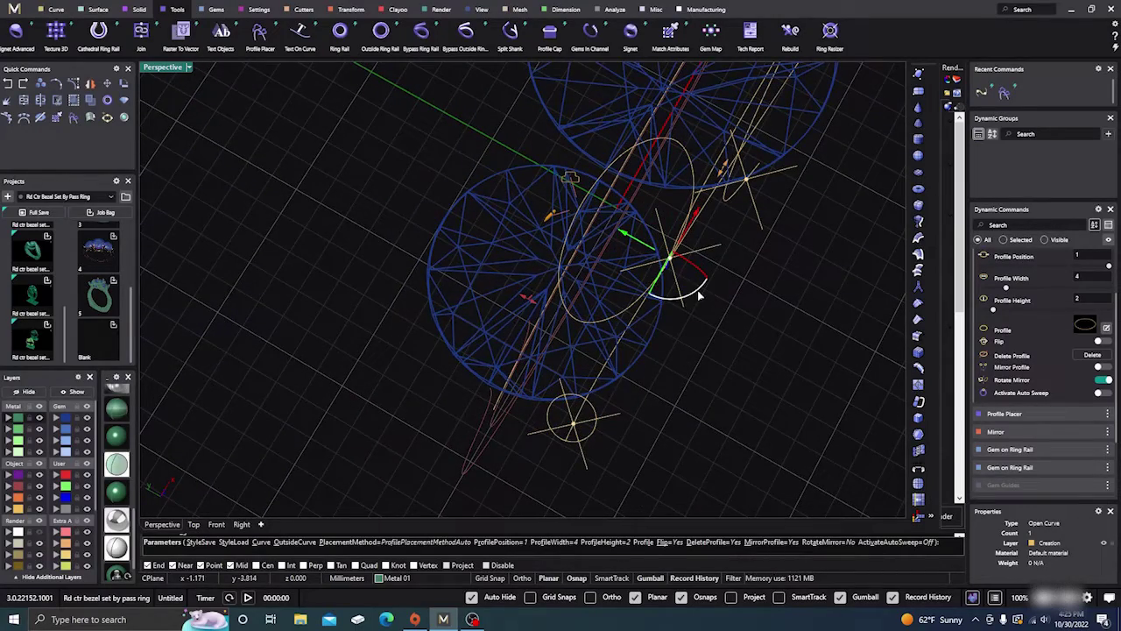
drag(698, 289, 603, 252)
right_drag(675, 335, 719, 383)
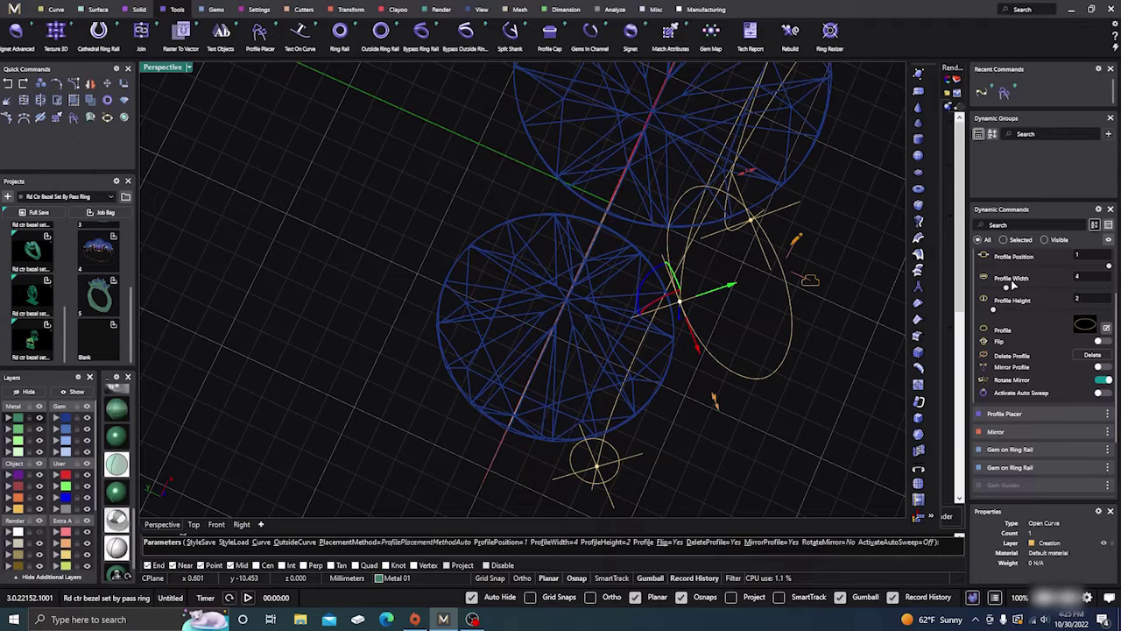
Step: Size the inner prong's profile to 1.02 mm wide and 1.02 mm high
click(1078, 276)
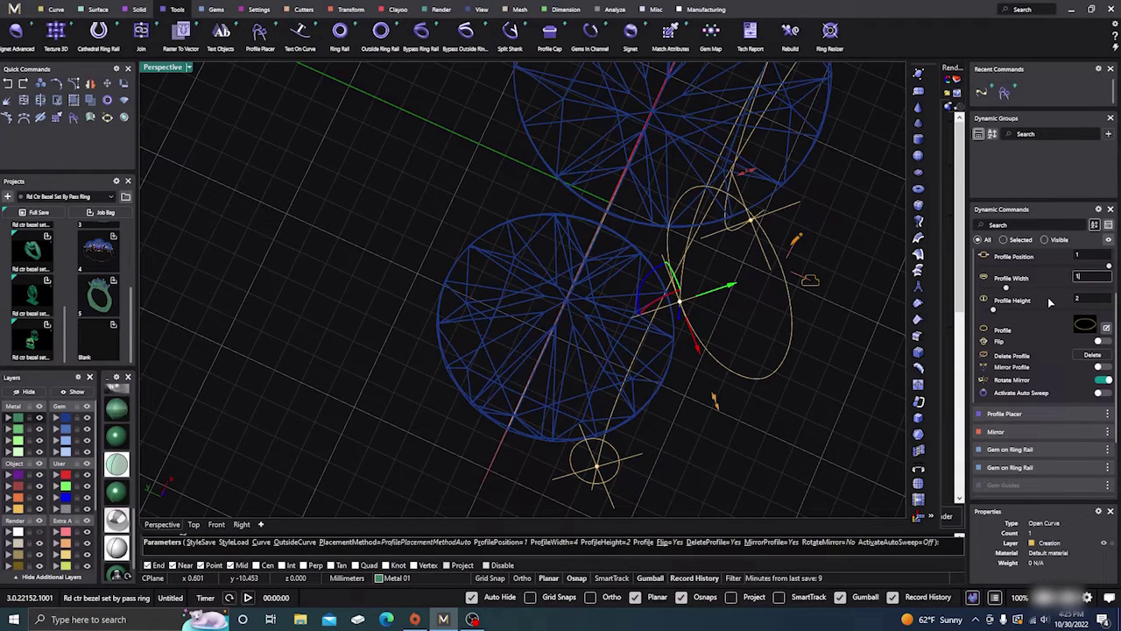
key(Return)
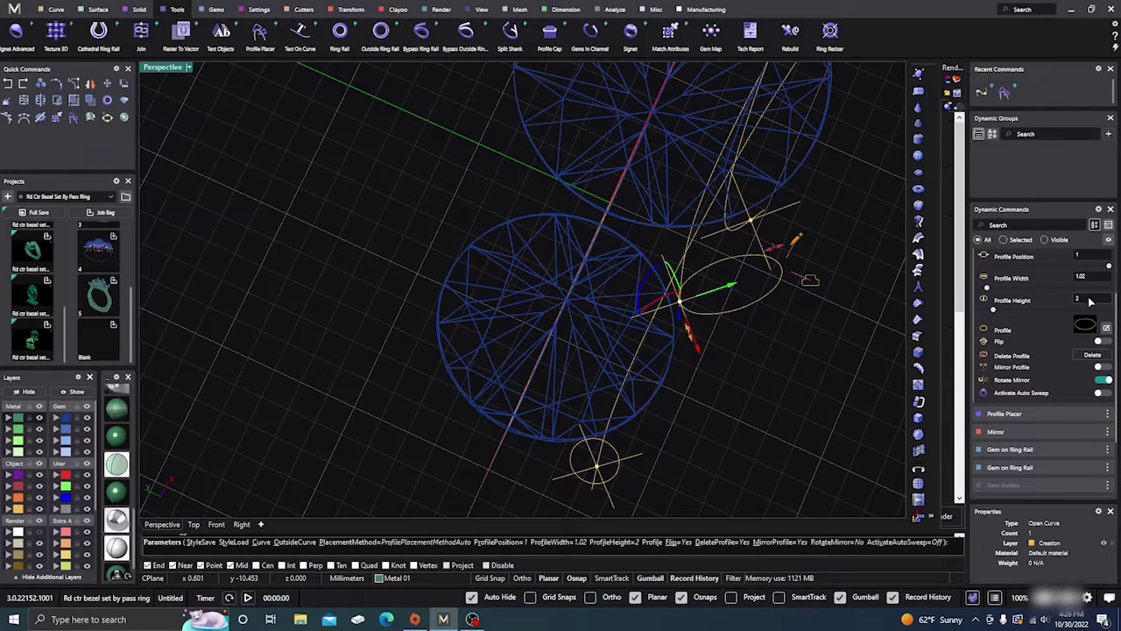
click(1090, 300)
text(1)
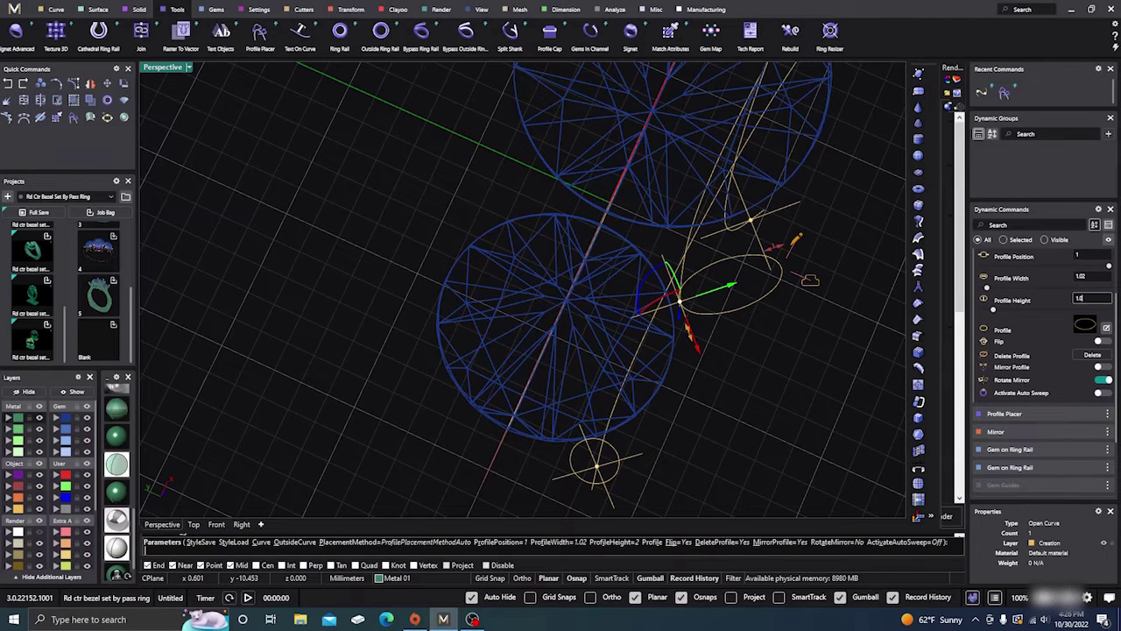
key(Return)
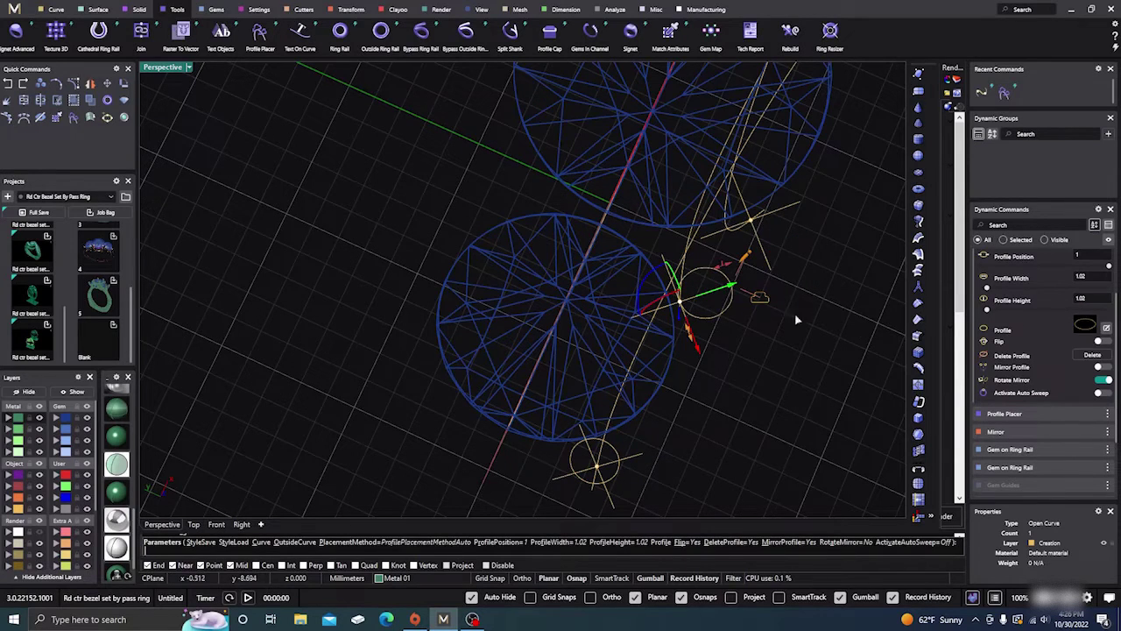
Step: Shift the round profile inward so it is centered on the left gem's inner prong guide
right_drag(730, 371, 747, 368)
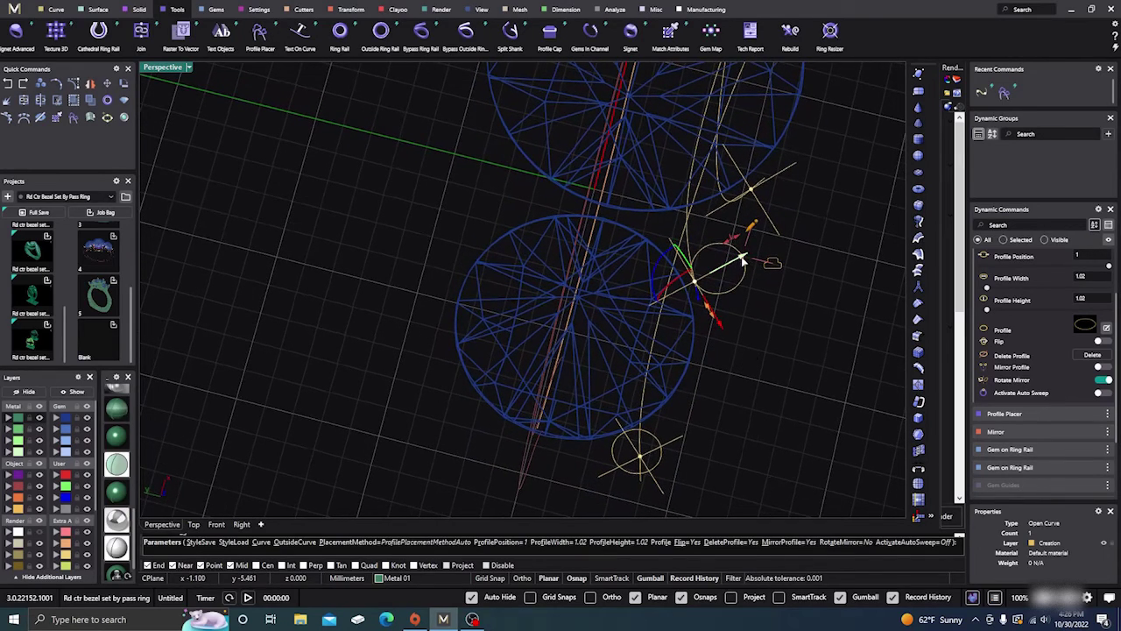
drag(742, 260, 722, 269)
right_drag(727, 289, 699, 421)
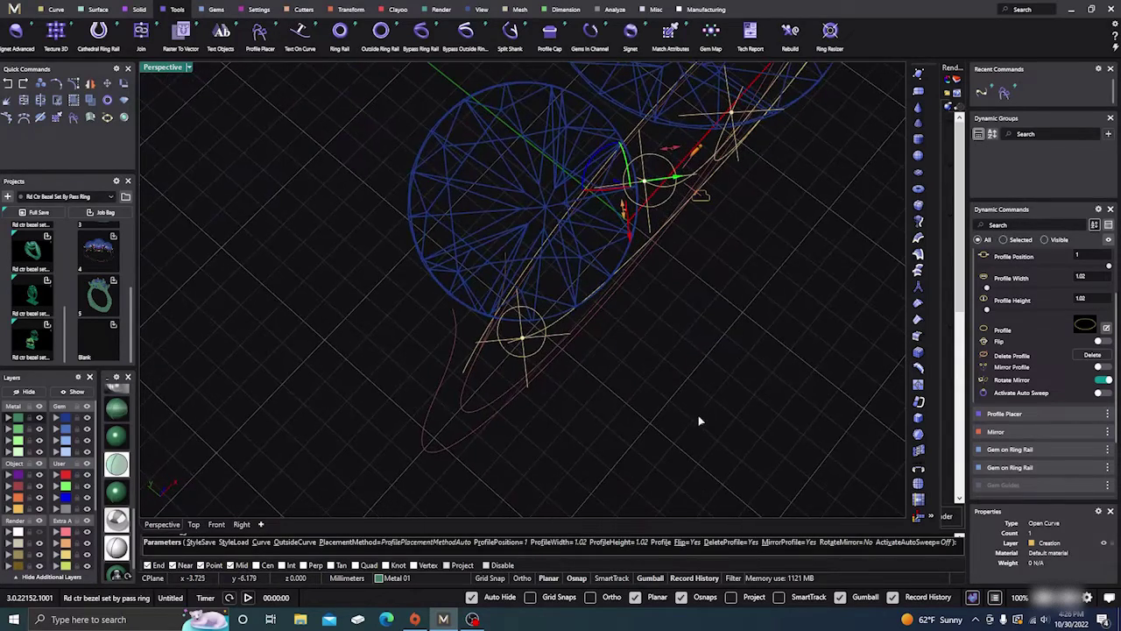
Step: Enable Mirror Profile for the inner prong's round profile and finish the placement
click(1102, 368)
scroll(692, 367, down, 6)
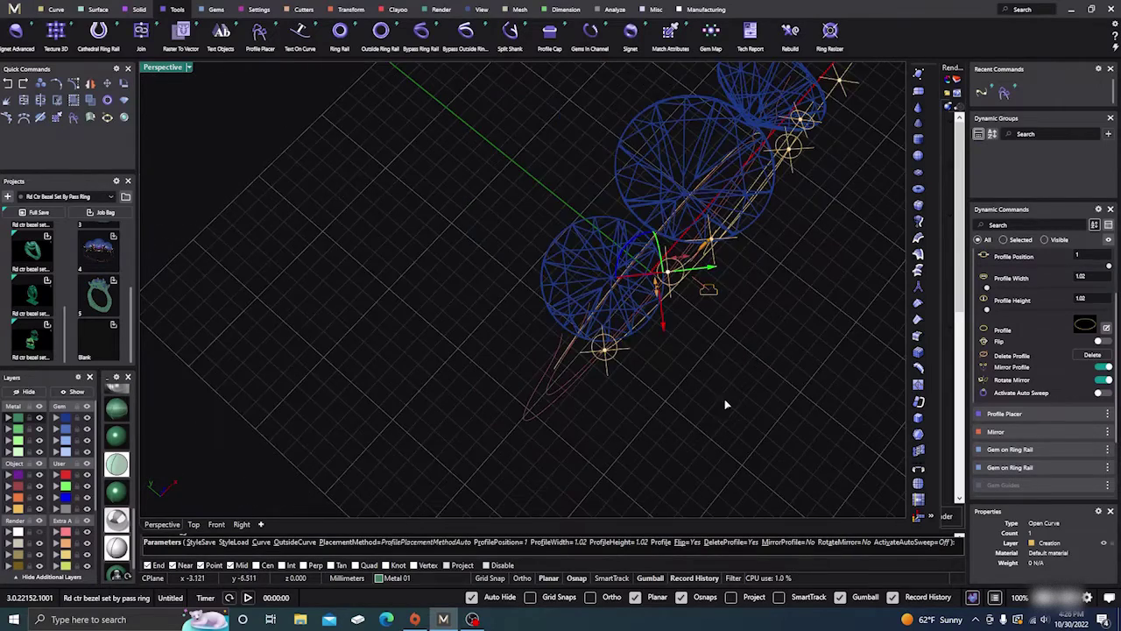
right_drag(724, 405, 628, 370)
right_click(637, 370)
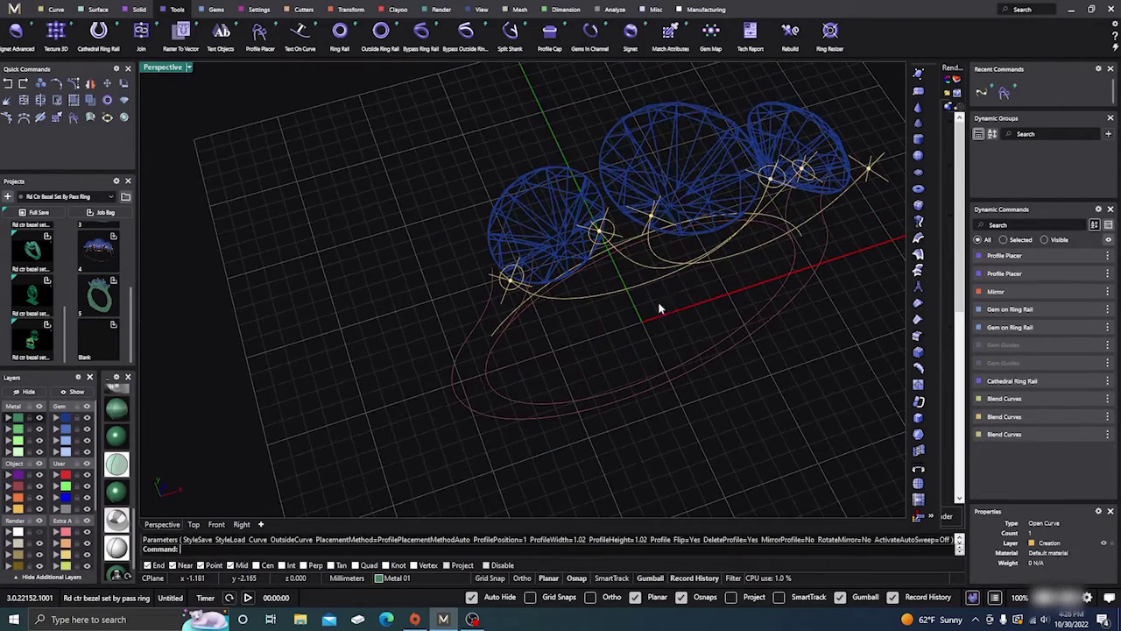
Step: Place a profile at position 0 of the remaining blend curve, at the center gem's left prong, and rotate it diagonally to match the guide
click(648, 251)
right_drag(669, 376, 625, 408)
scroll(359, 279, down, 5)
right_drag(356, 282, 360, 289)
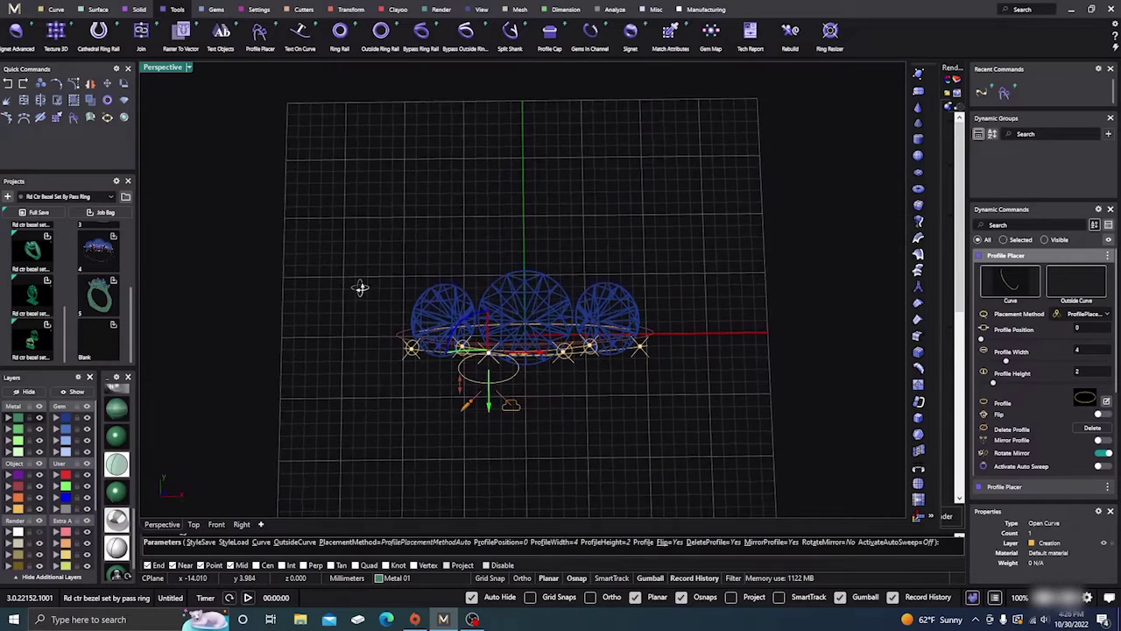
scroll(471, 362, up, 10)
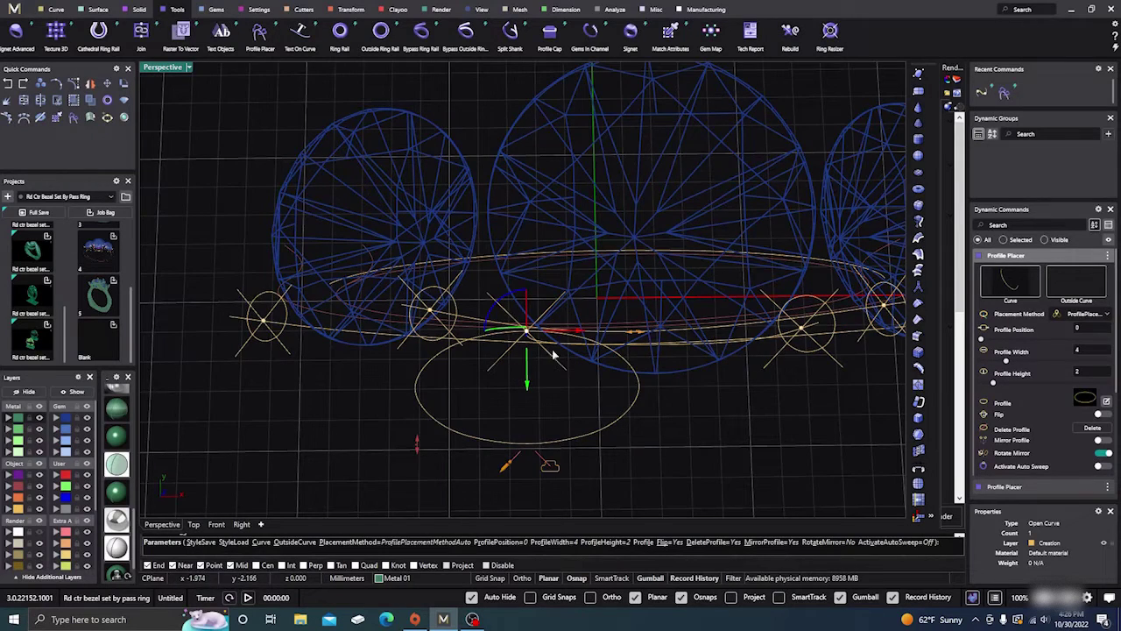
drag(507, 300, 535, 296)
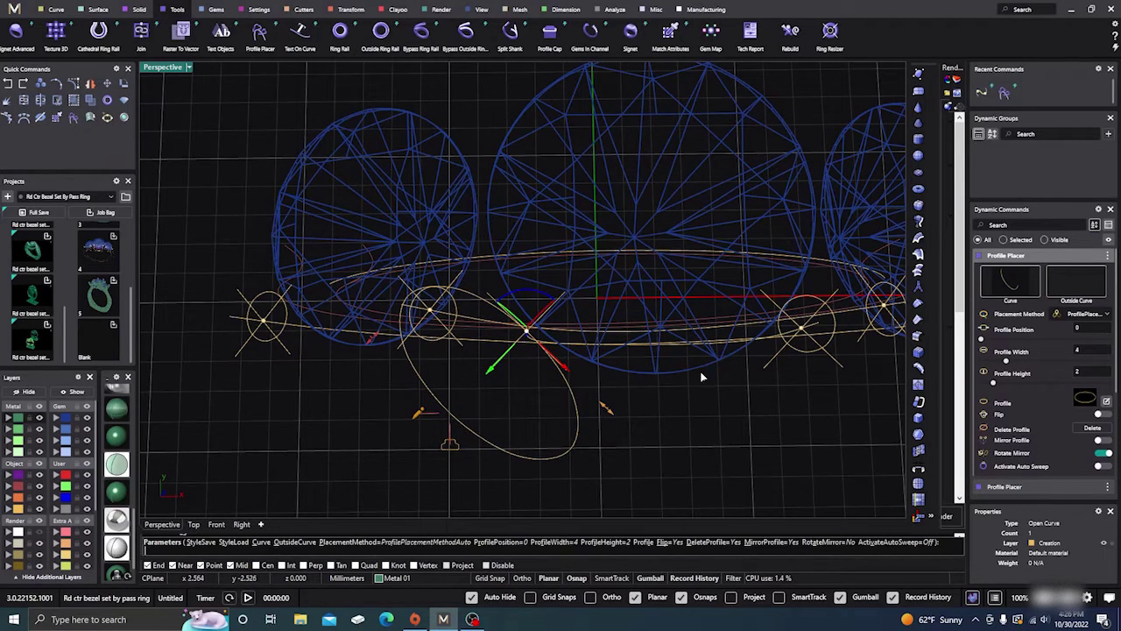
Step: Set the center gem prong's profile to 1.02 mm wide and 1.02 mm high
click(1083, 354)
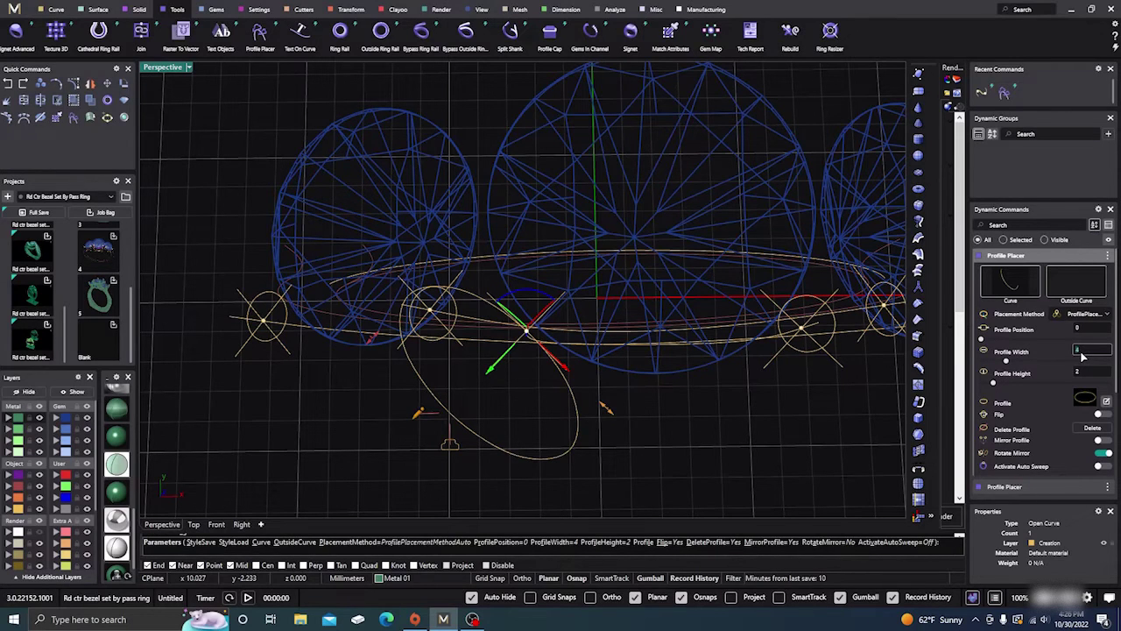
text(1.02)
key(Return)
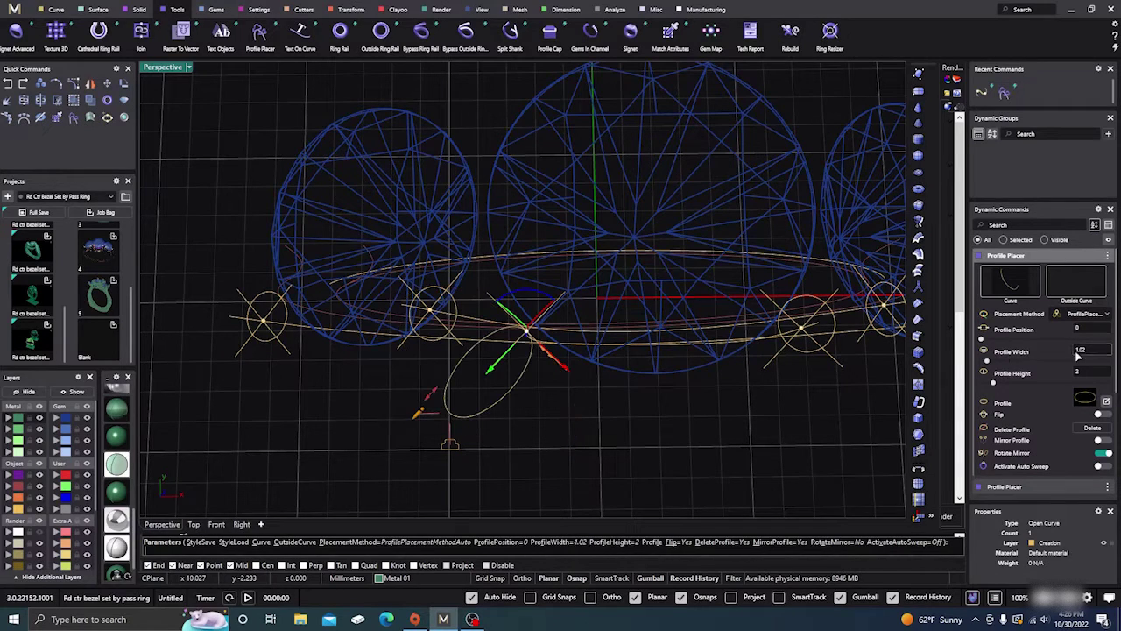
click(1083, 375)
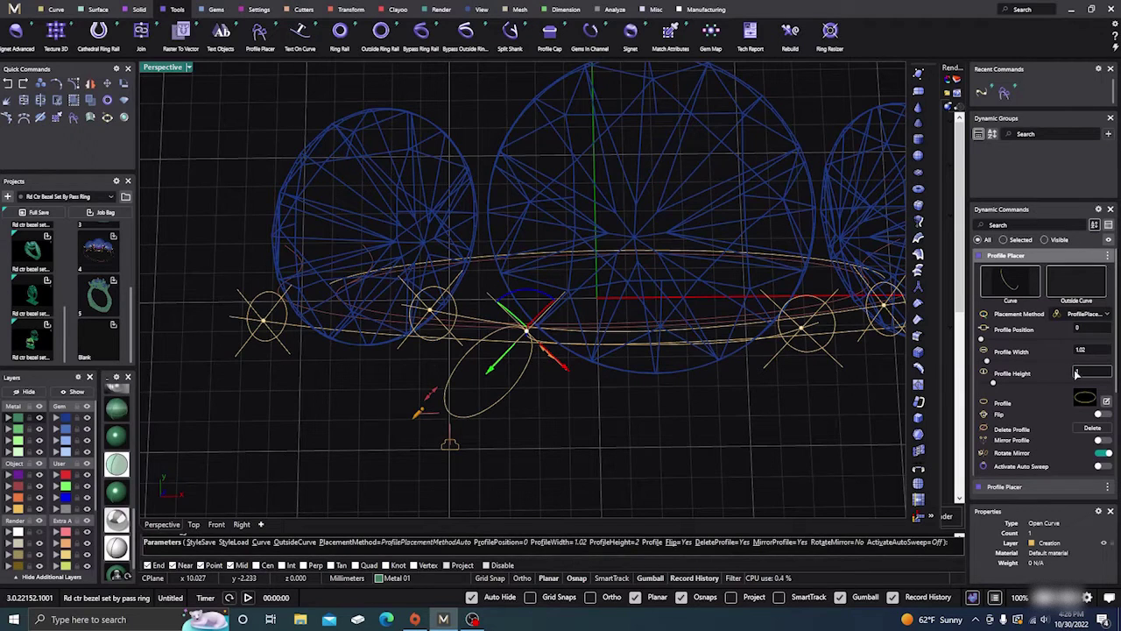
text(1.2)
key(Return)
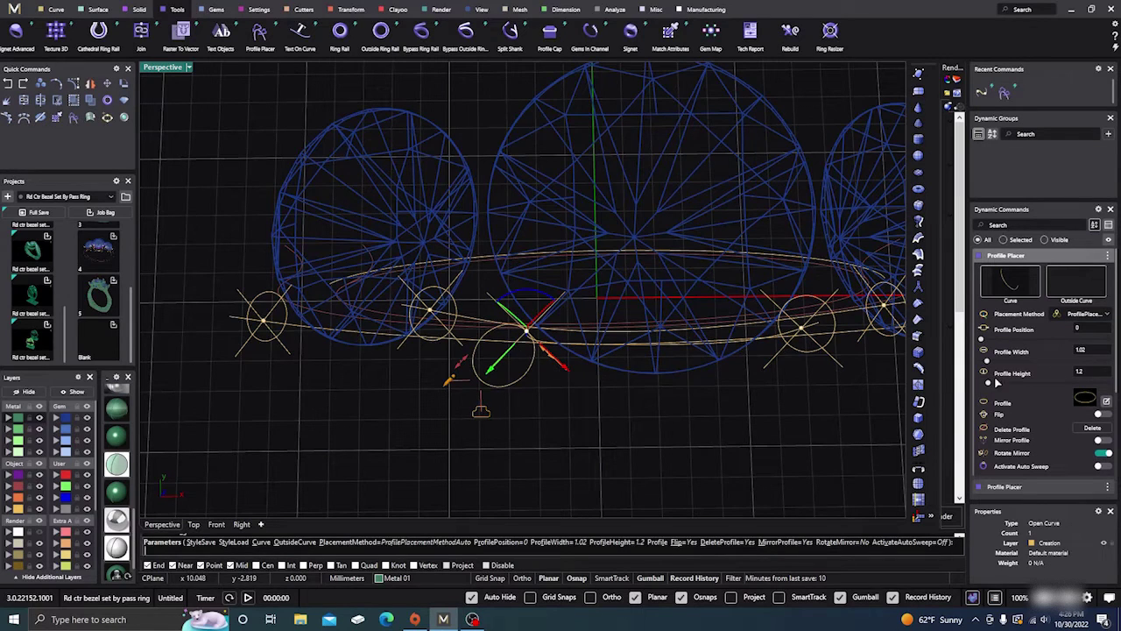
click(1091, 375)
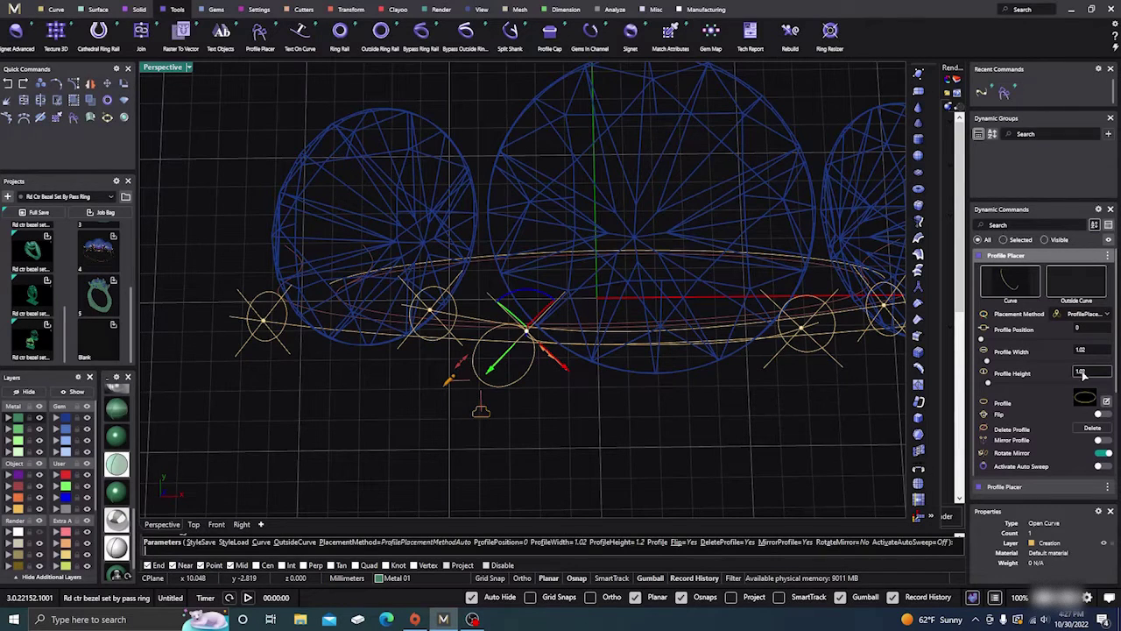
text(1.02)
key(Return)
Step: Shift the round profile inward until it is centered on the center gem's left prong guide
right_drag(578, 376, 584, 401)
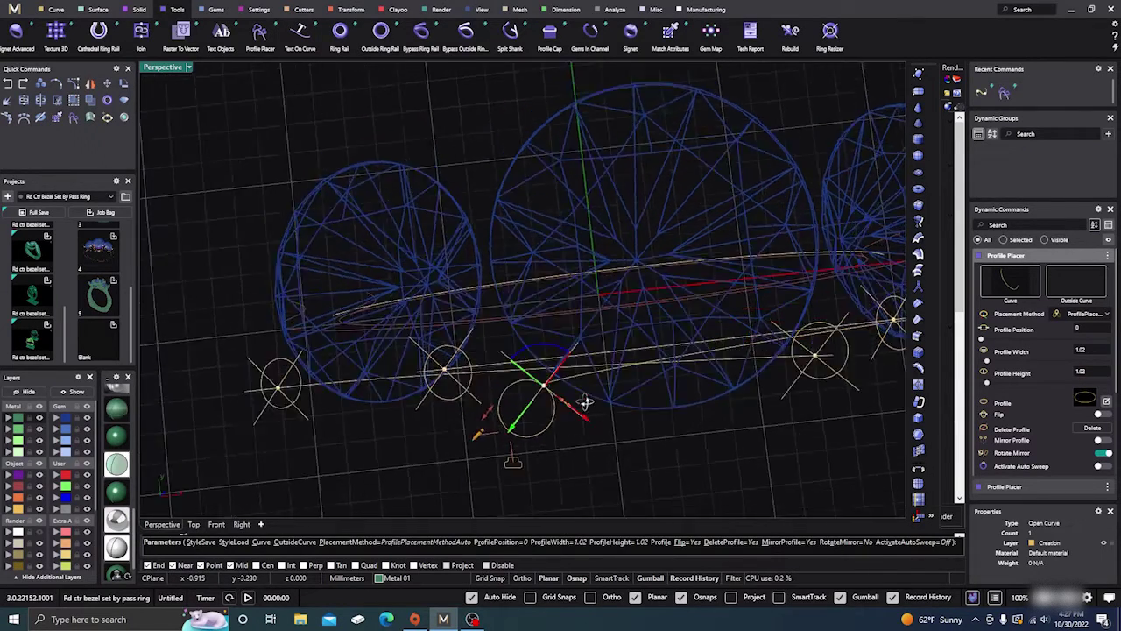
scroll(584, 402, up, 2)
scroll(521, 429, up, 2)
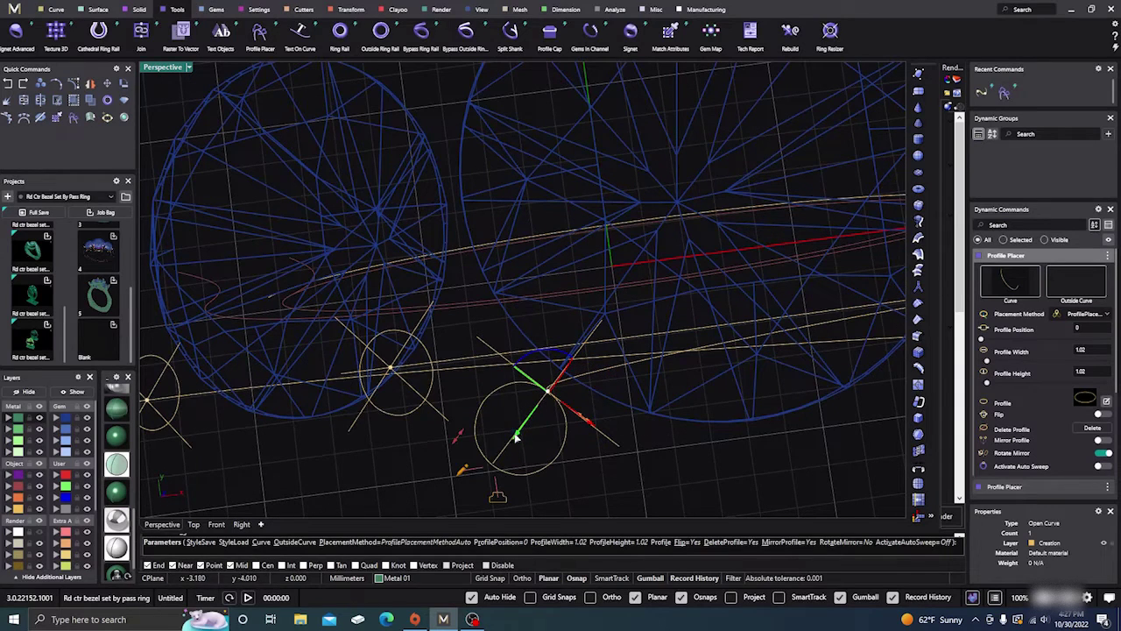
drag(517, 441, 547, 401)
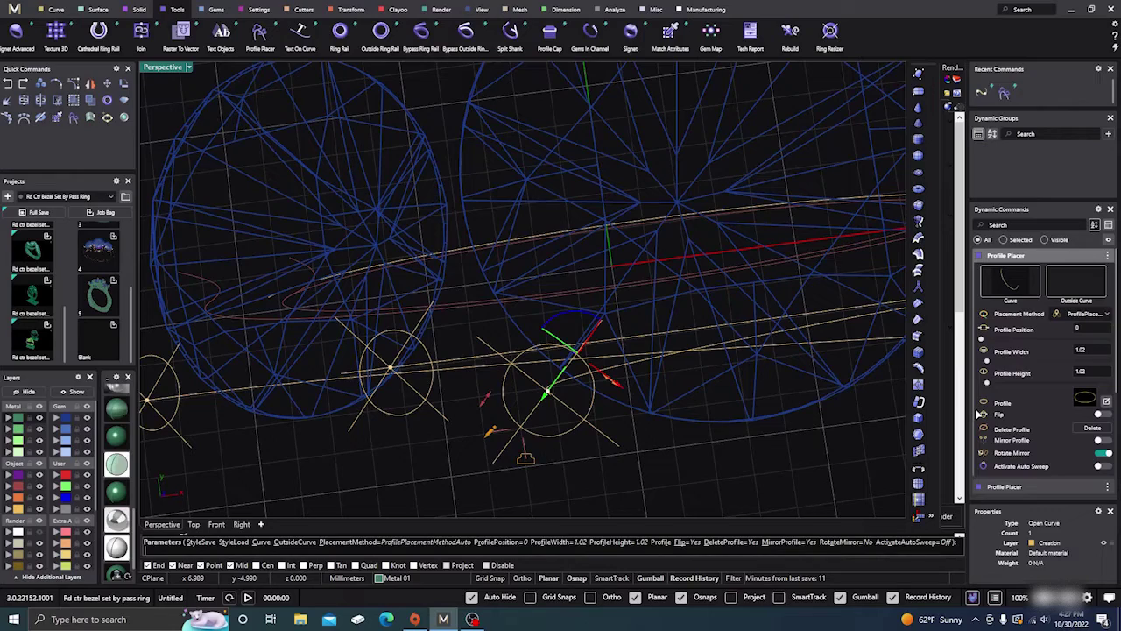
Step: Enable Mirror Profile for the center gem prong's profile and finish the placement
mouse_move(459, 421)
right_down()
mouse_move(476, 408)
mouse_move(463, 420)
right_up()
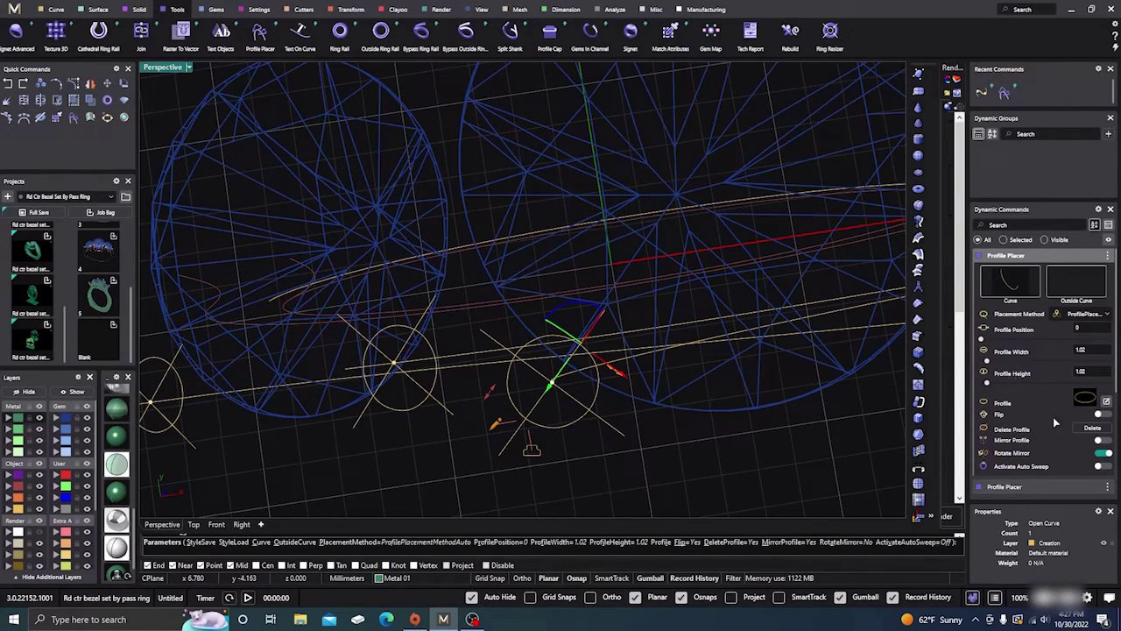
click(1103, 441)
scroll(533, 331, down, 12)
right_drag(582, 423, 558, 381)
right_click(563, 390)
scroll(557, 379, down, 5)
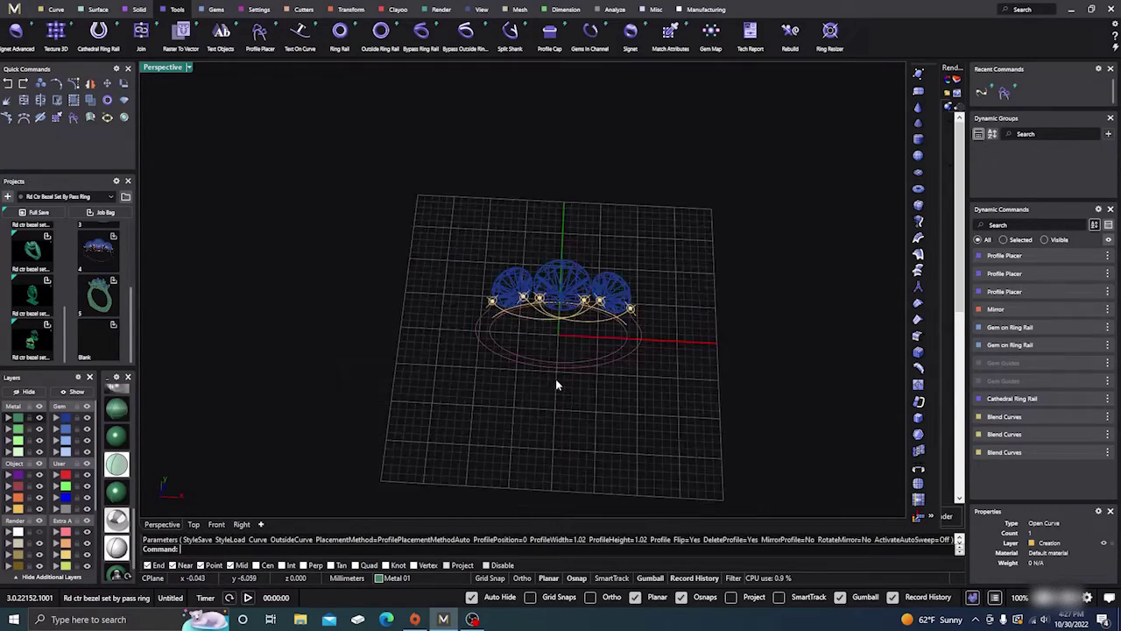
Step: Sweep 1 the blend curve from the left gem's outer prong to the center gem with its two end profiles and a 0.5 mm start dome
click(97, 9)
click(134, 34)
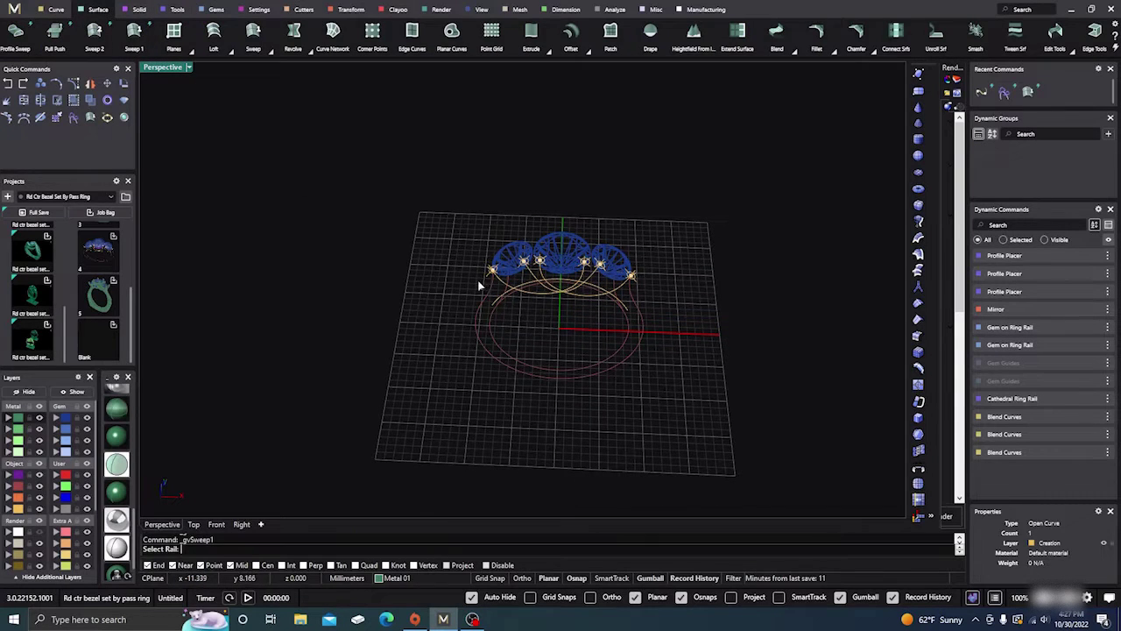
scroll(500, 281, up, 4)
click(529, 275)
click(495, 245)
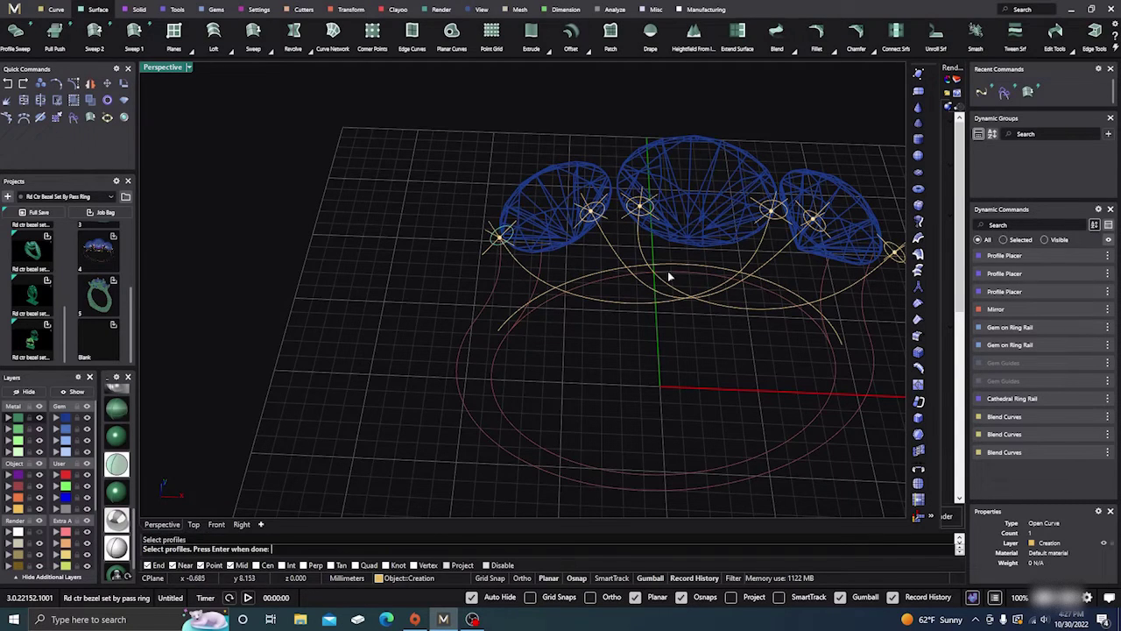
click(780, 224)
key(Return)
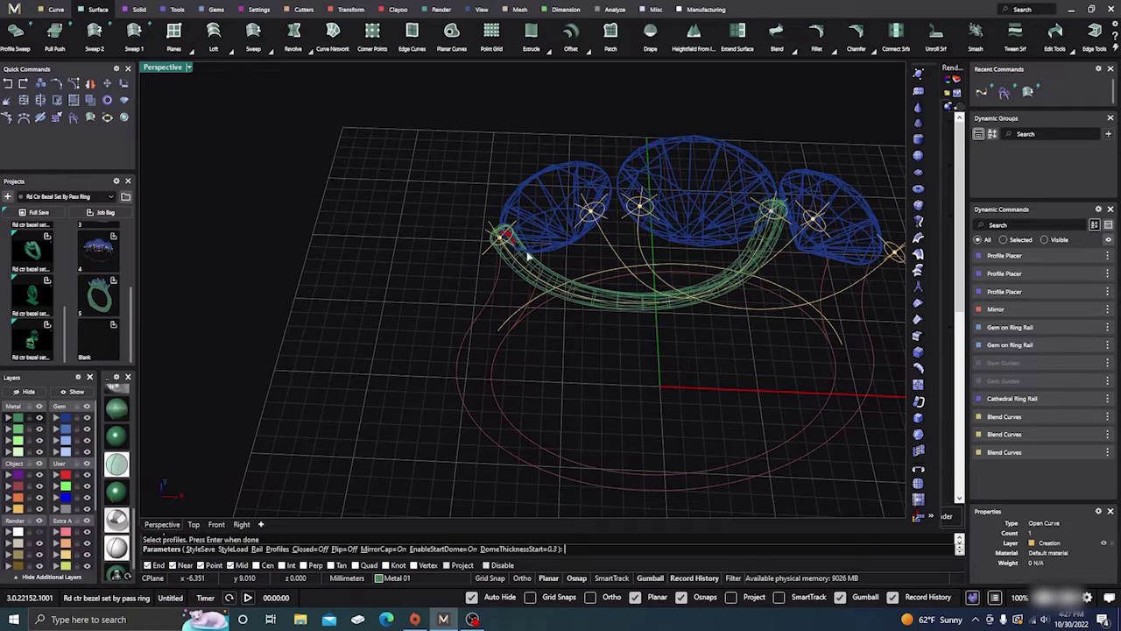
drag(509, 237, 511, 238)
key(Return)
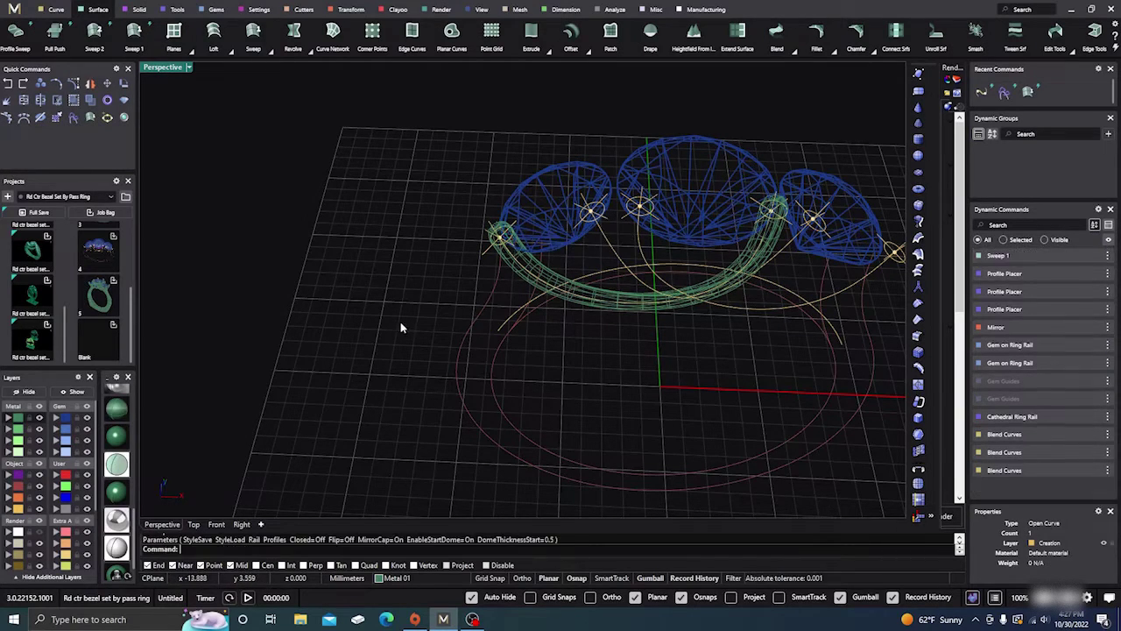
Step: Sweep 1 the blend curve between the side gems' inner prongs with its two end profiles and a 0.5 mm start dome
right_click(593, 250)
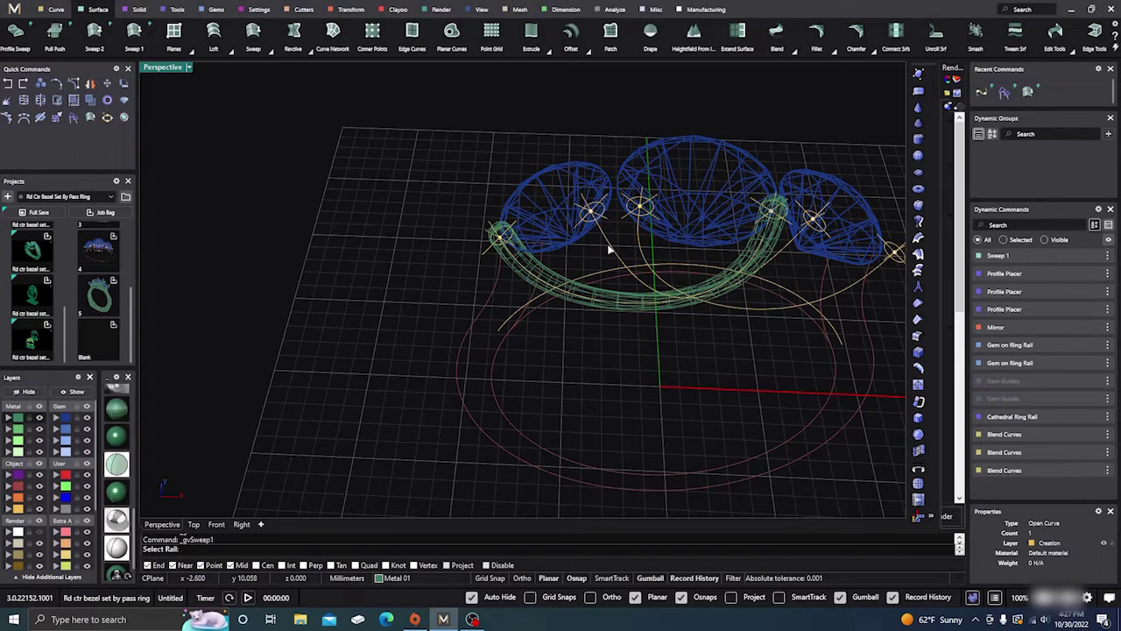
click(608, 248)
click(600, 224)
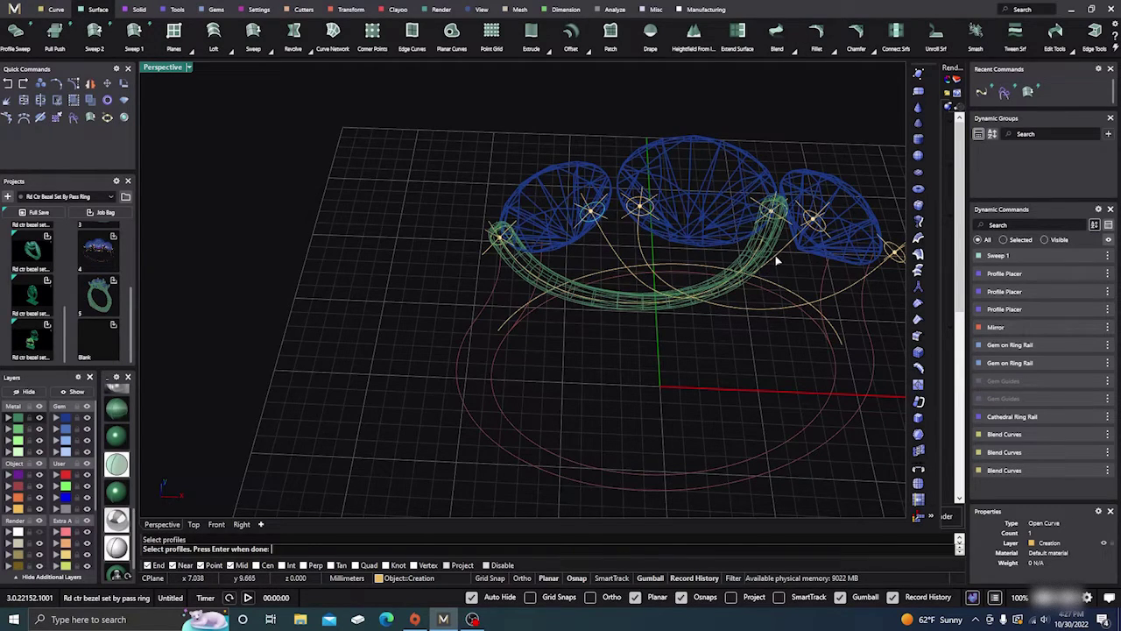
click(814, 231)
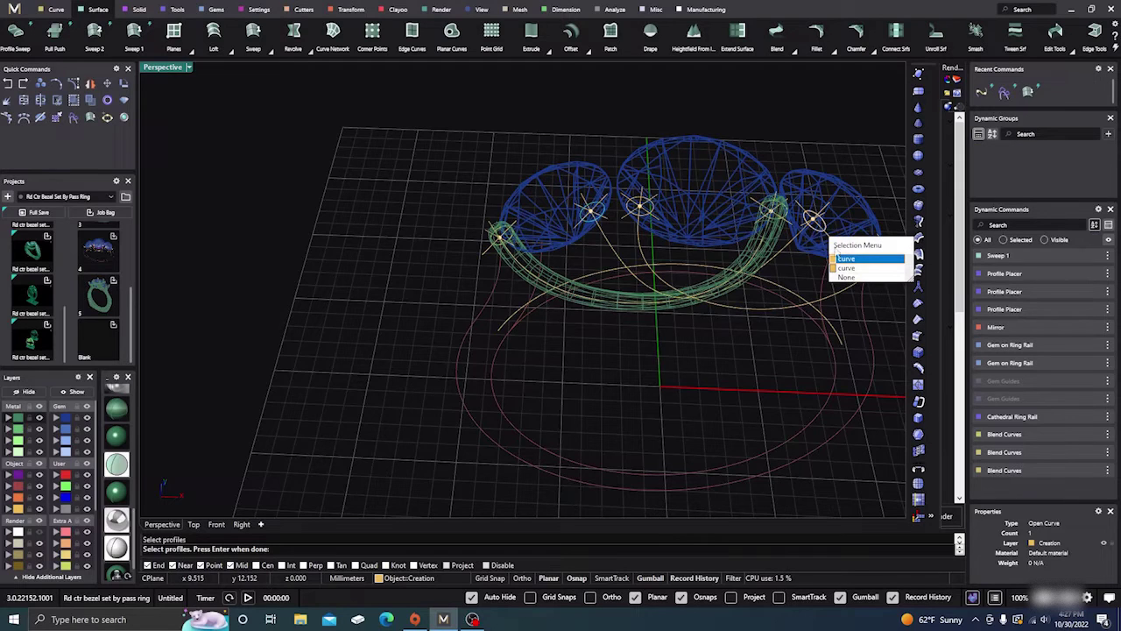
click(846, 259)
key(Return)
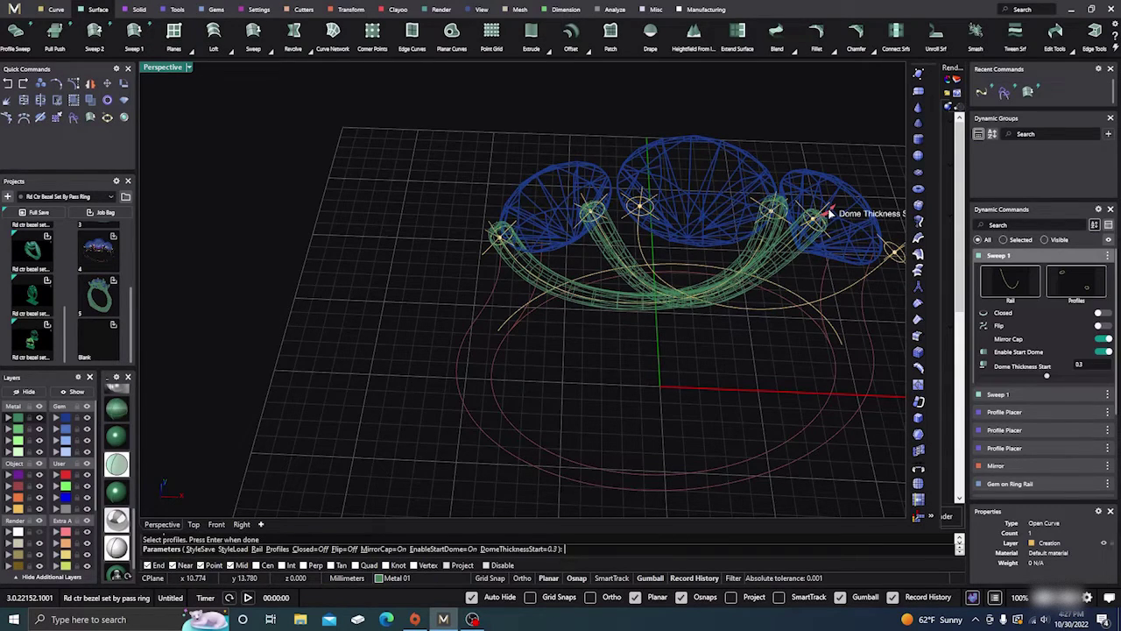
drag(830, 214, 834, 212)
scroll(384, 272, down, 2)
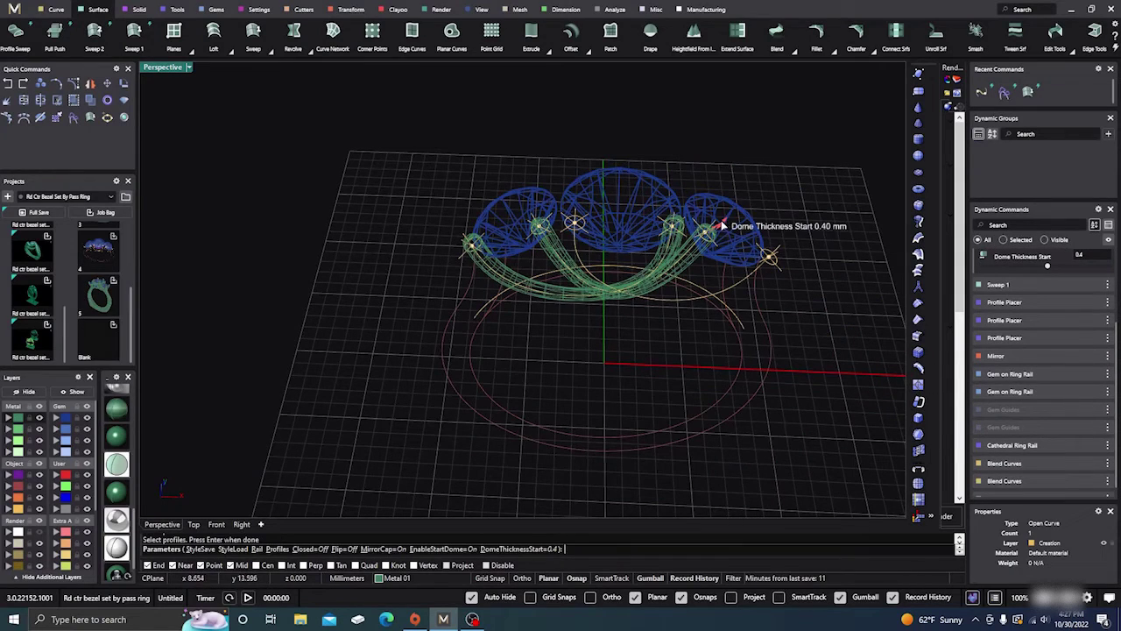
drag(723, 224, 726, 223)
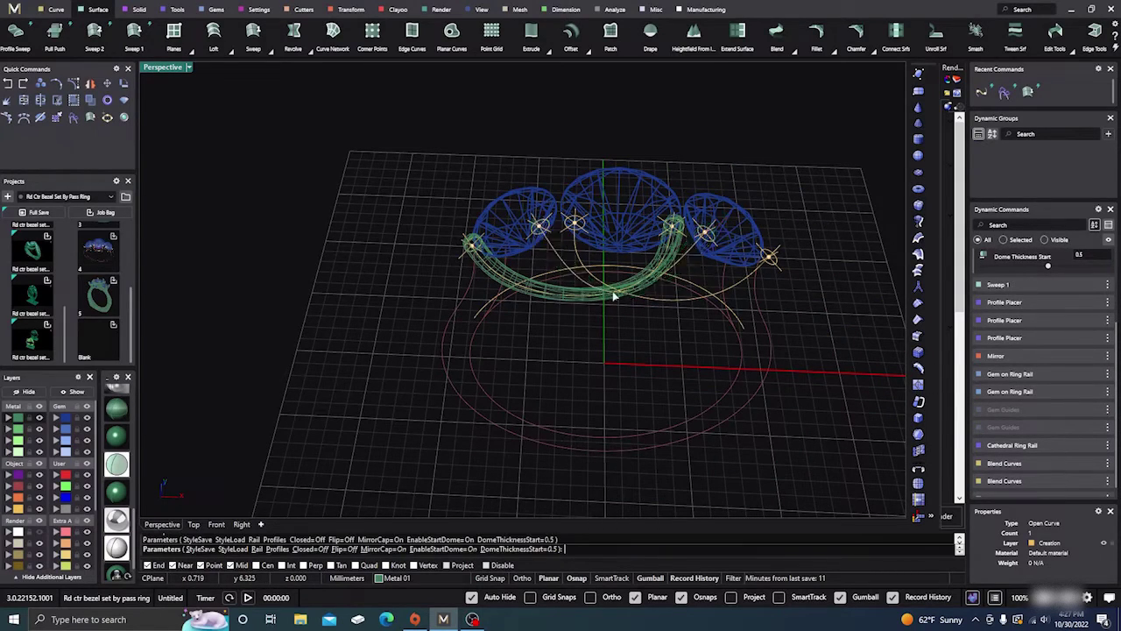
right_click(604, 343)
Step: Sweep 1 the blend curve from the center gem to the right gem's outer prong with its end profiles and a 0.5 mm start dome
mouse_move(603, 343)
right_down()
mouse_move(493, 307)
mouse_move(584, 335)
right_up()
right_click(599, 325)
click(653, 304)
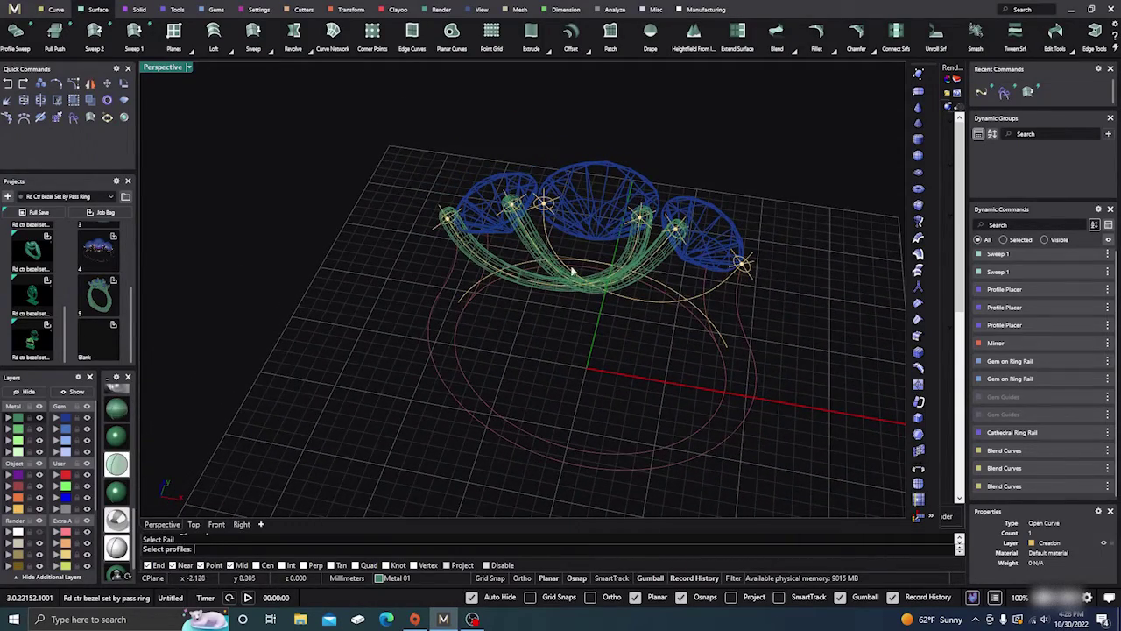
click(542, 210)
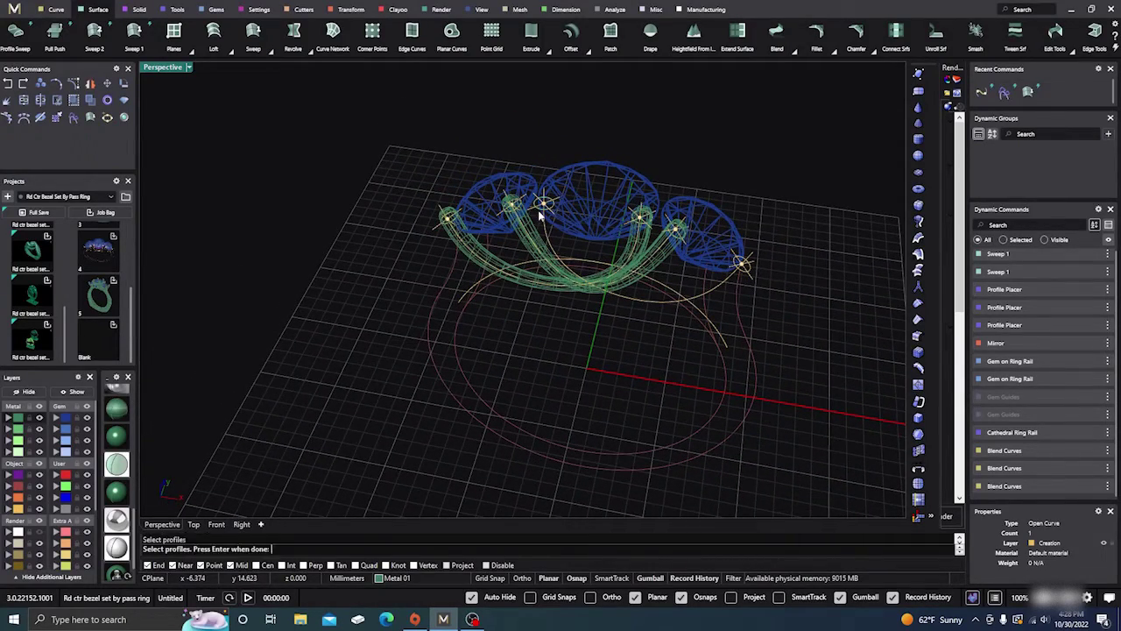
click(743, 275)
click(769, 301)
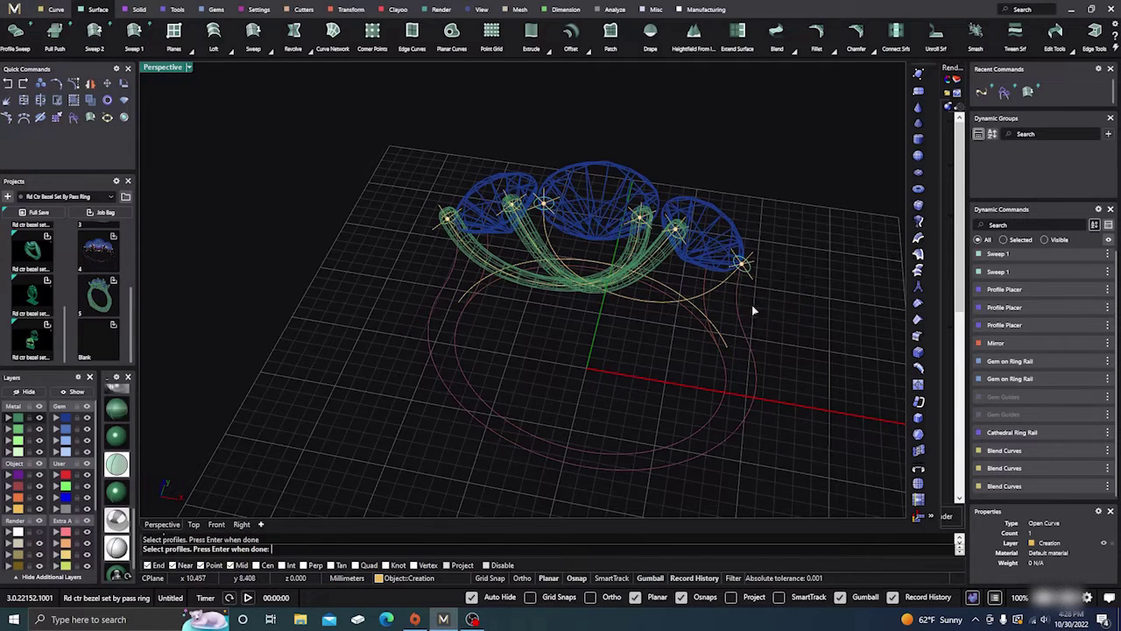
key(Return)
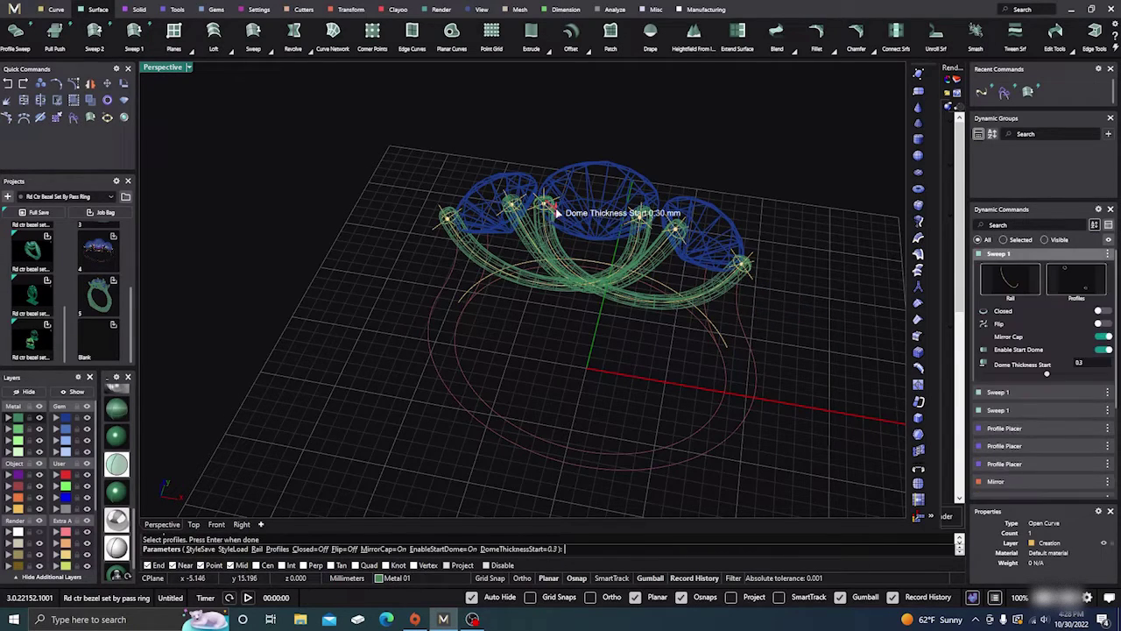
drag(555, 209, 555, 205)
key(Return)
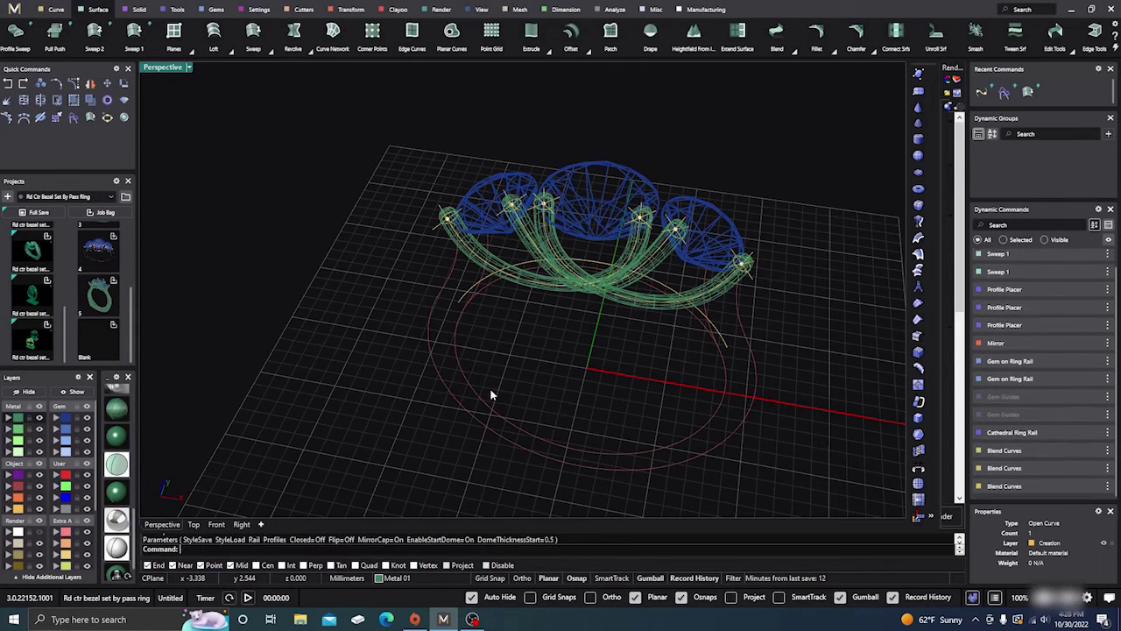
Step: Examine the swept prongs and gems in a rendered display, and switch to a translucent shaded display showing the curves
click(117, 437)
mouse_move(524, 416)
right_down()
mouse_move(520, 370)
mouse_move(516, 389)
mouse_move(440, 421)
mouse_move(414, 413)
mouse_move(493, 418)
mouse_move(479, 415)
right_up()
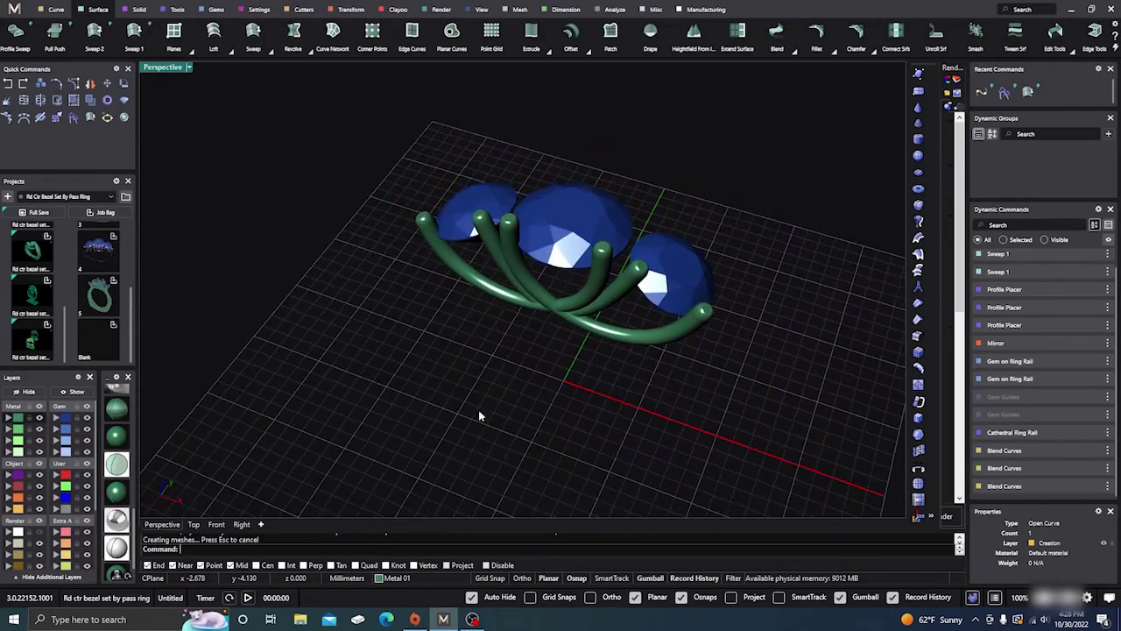
click(118, 410)
right_drag(345, 360, 409, 351)
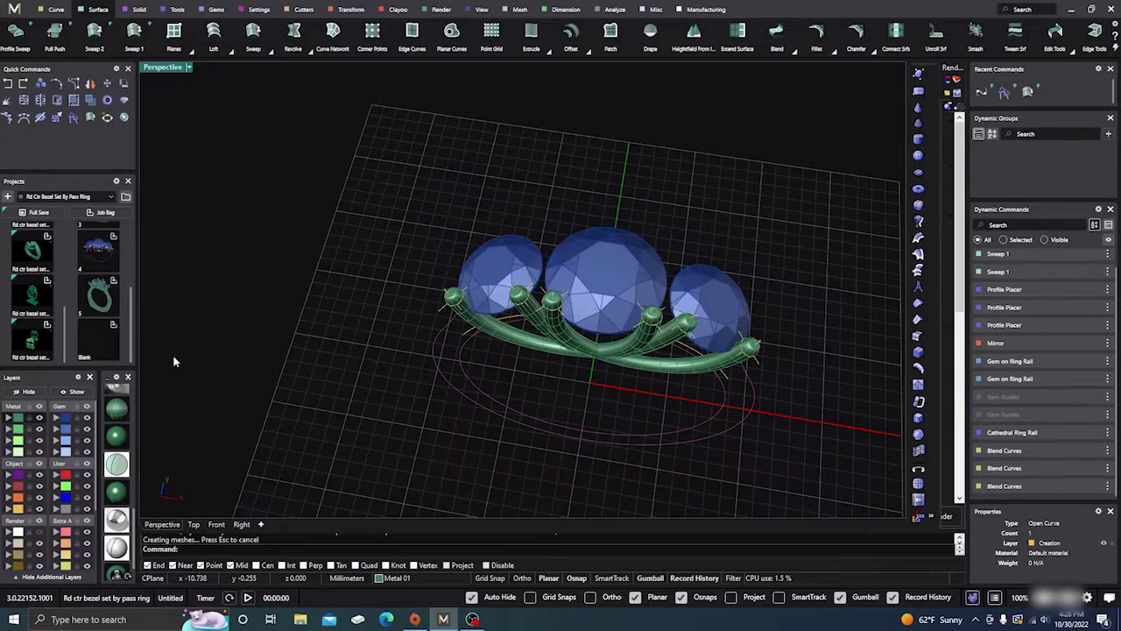
Step: Mirror the three swept prongs to the opposite side of the ring with X Mirror on and Y Mirror off
click(10, 418)
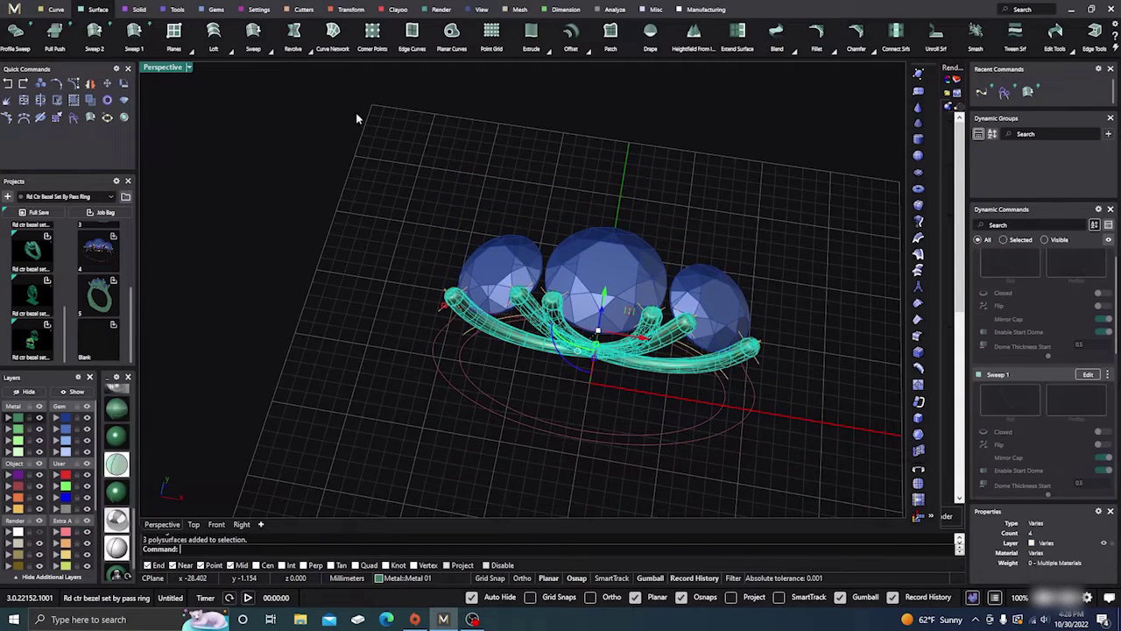
click(351, 9)
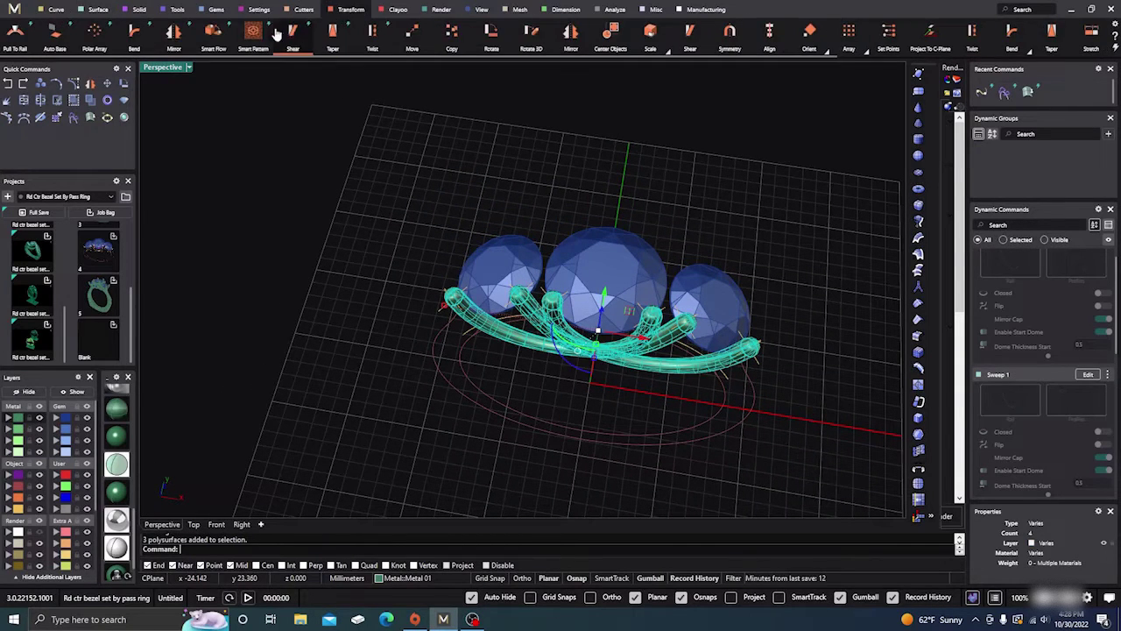
click(172, 37)
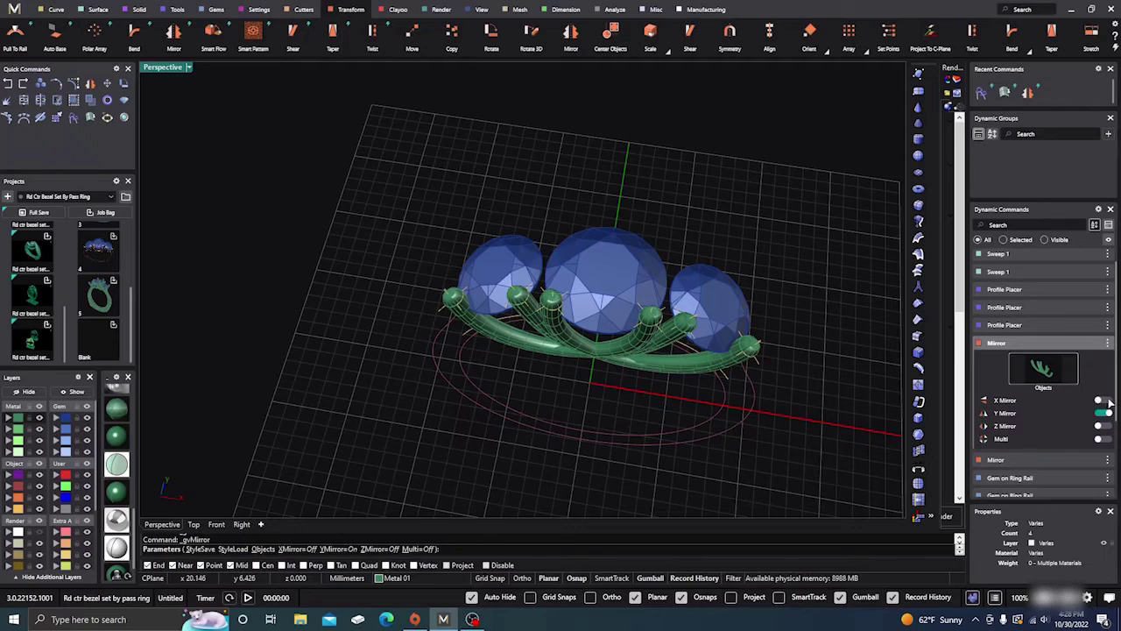
click(1101, 400)
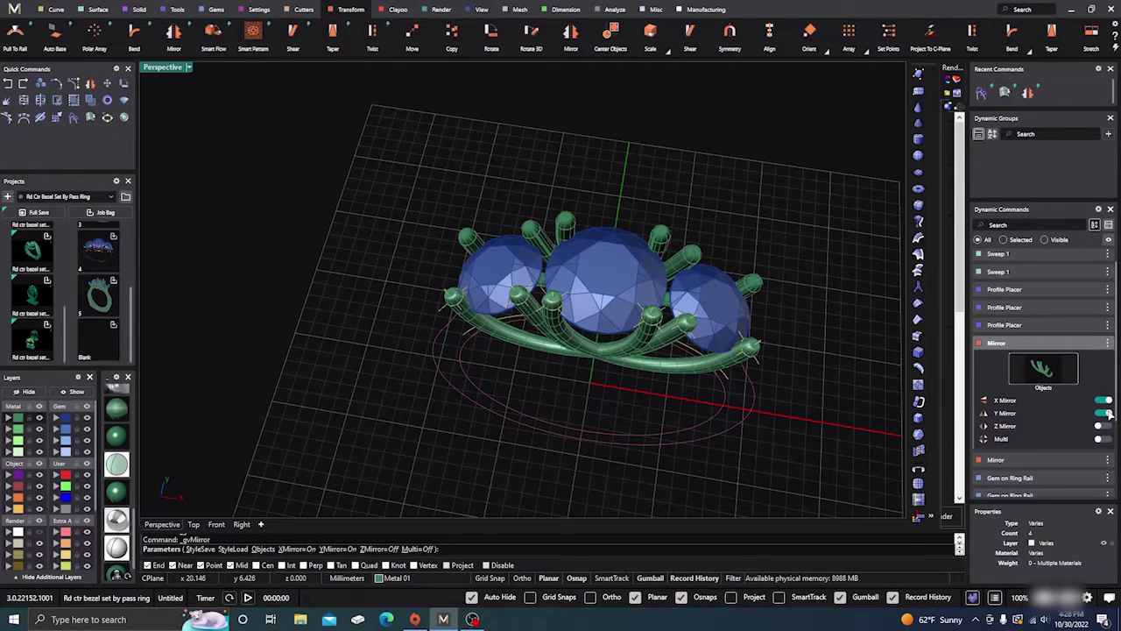
click(1109, 413)
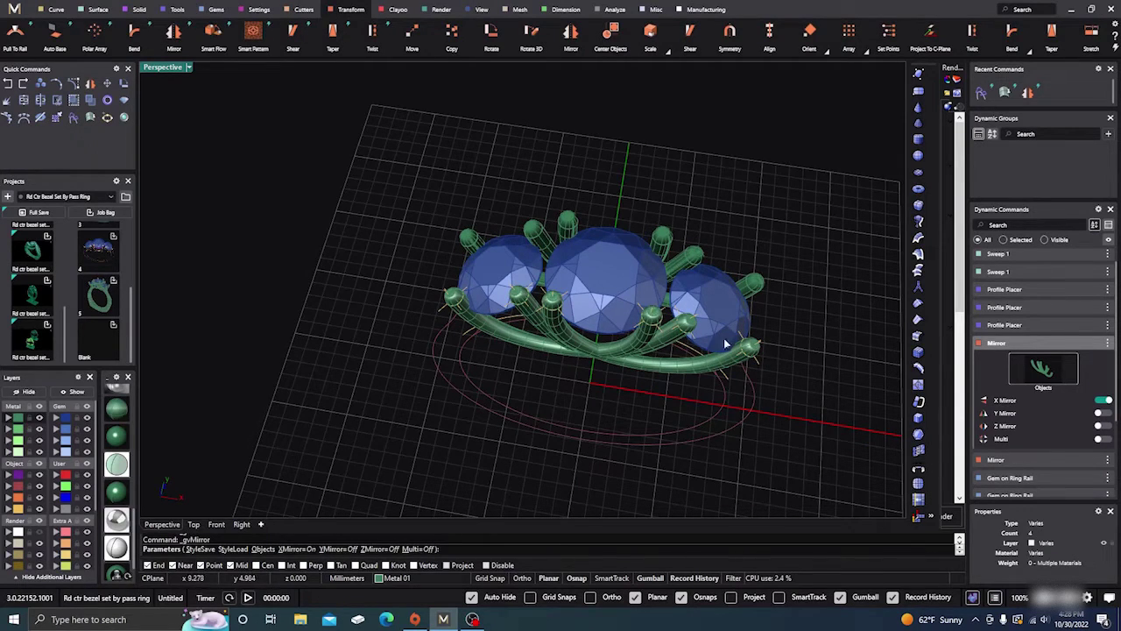
right_click(343, 244)
scroll(337, 242, down, 4)
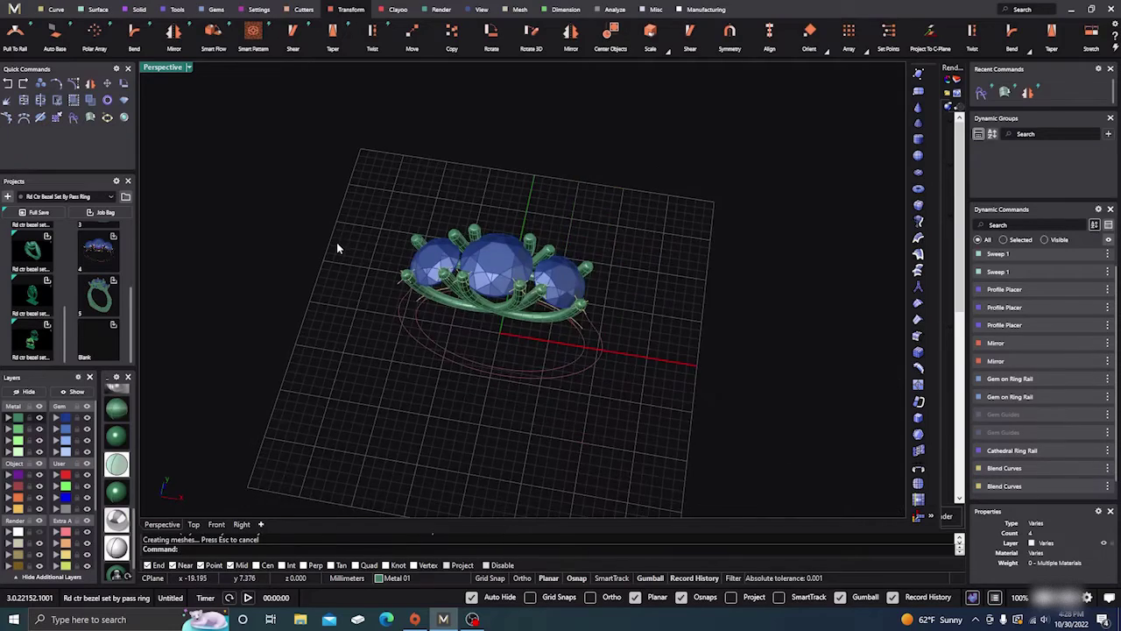
Step: Add an Under Bezel to the center gem using bezel profile 05
right_drag(336, 242, 347, 292)
scroll(484, 299, up, 7)
right_drag(592, 332, 601, 315)
scroll(669, 354, down, 3)
right_drag(669, 359, 580, 317)
click(562, 241)
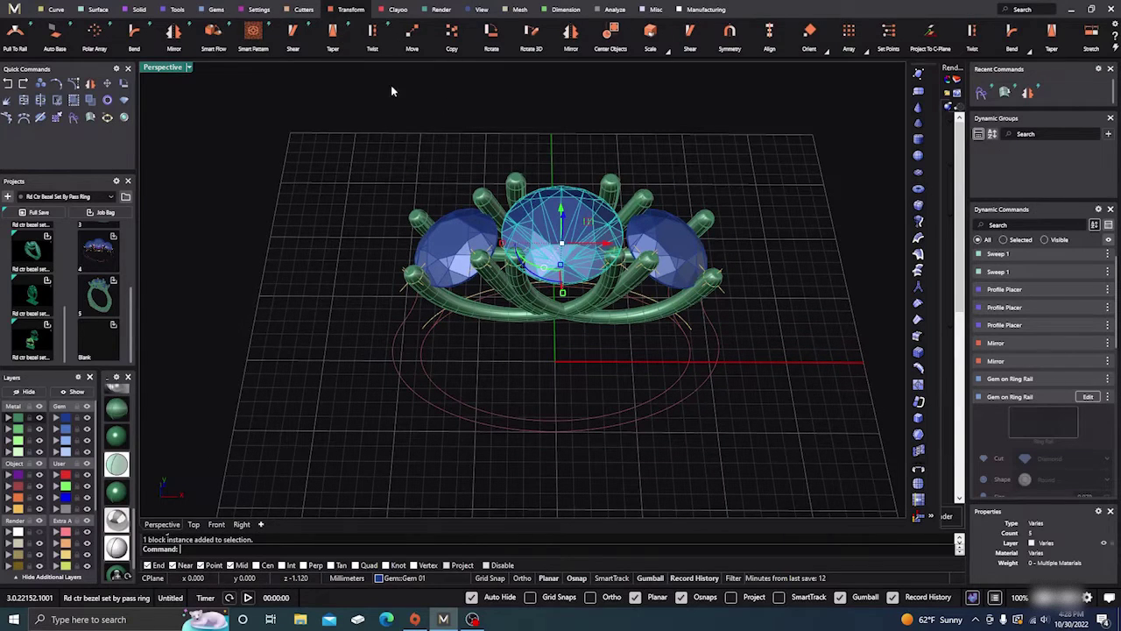
click(251, 10)
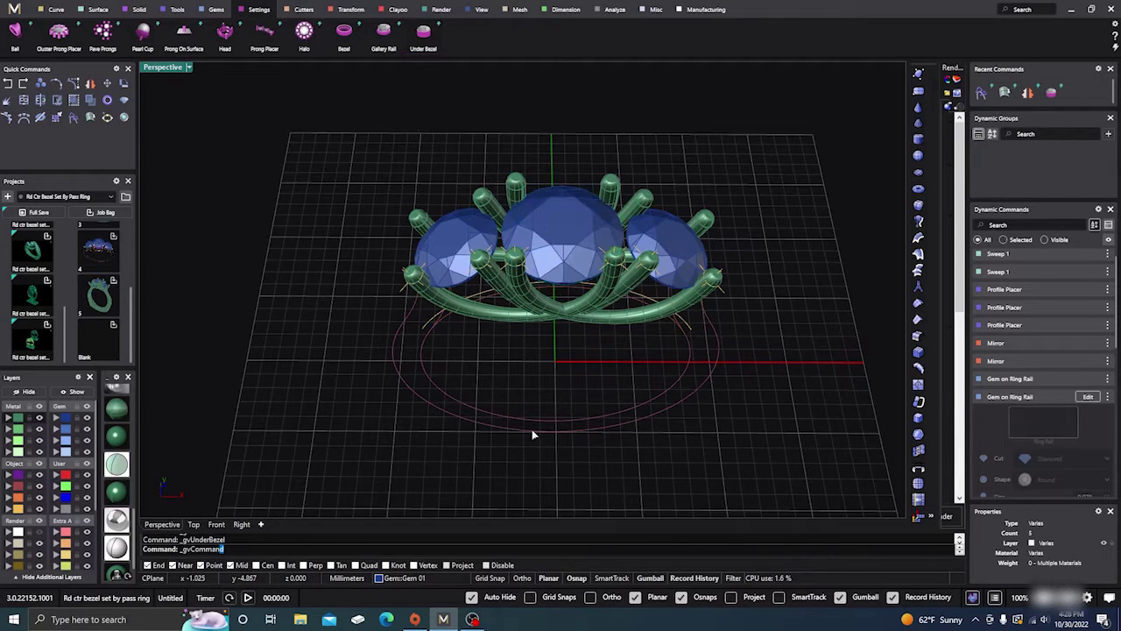
right_drag(547, 446, 544, 389)
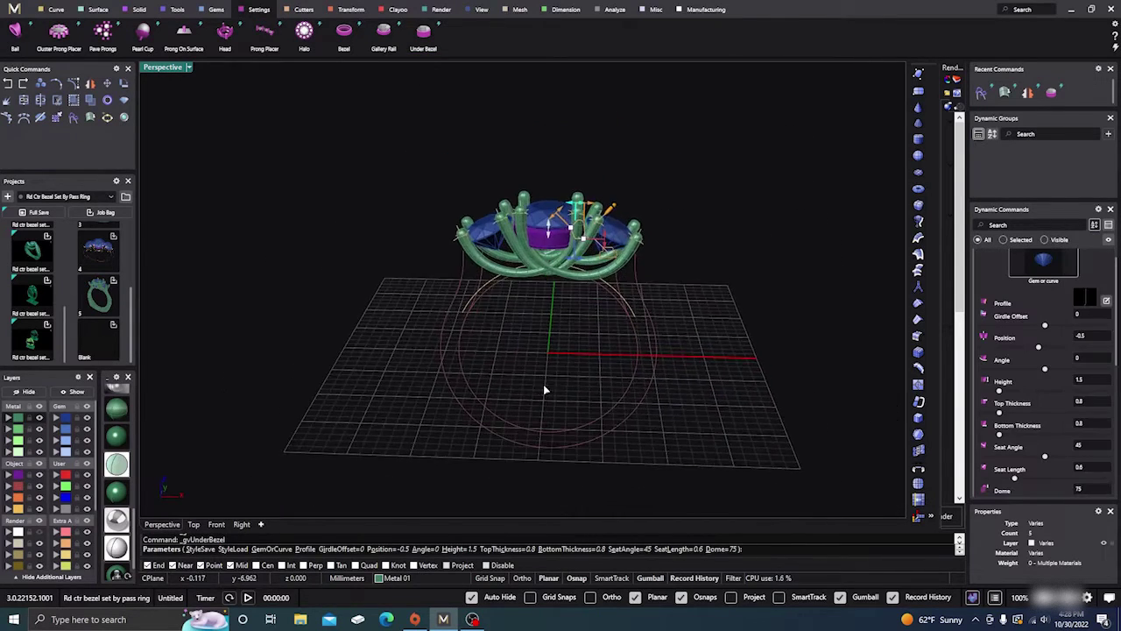
click(1086, 300)
click(639, 160)
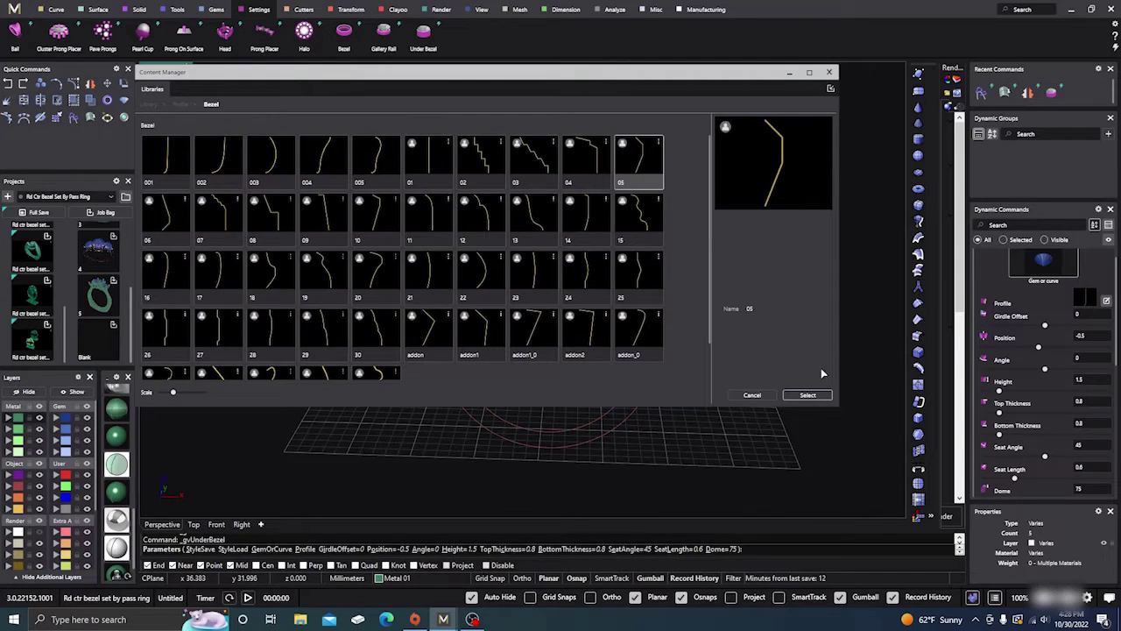
click(830, 74)
Step: Reshape the center gem's under bezel to a height of 0.97 and an angle of -21, and finish it
scroll(580, 250, up, 5)
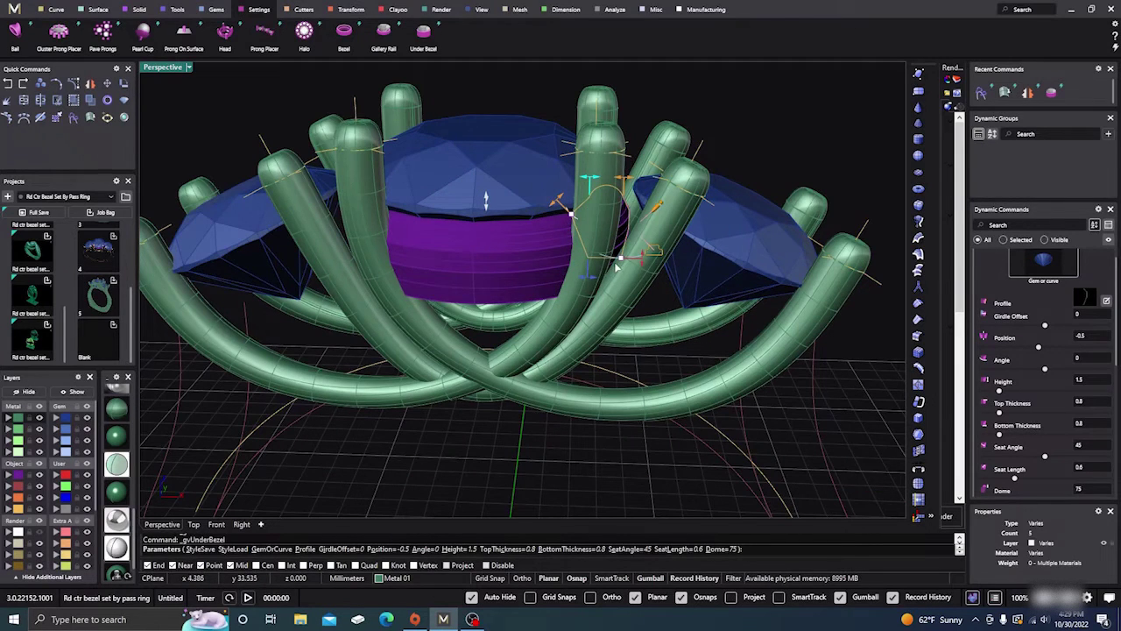
drag(618, 261, 637, 243)
scroll(616, 307, down, 3)
right_drag(616, 307, 621, 304)
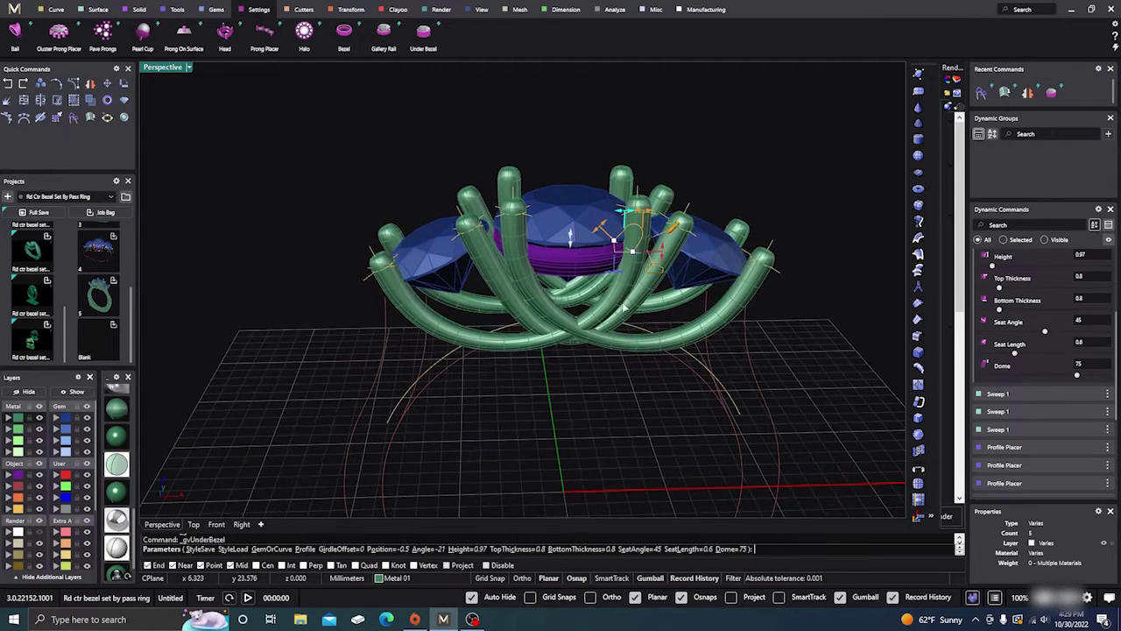
right_click(593, 355)
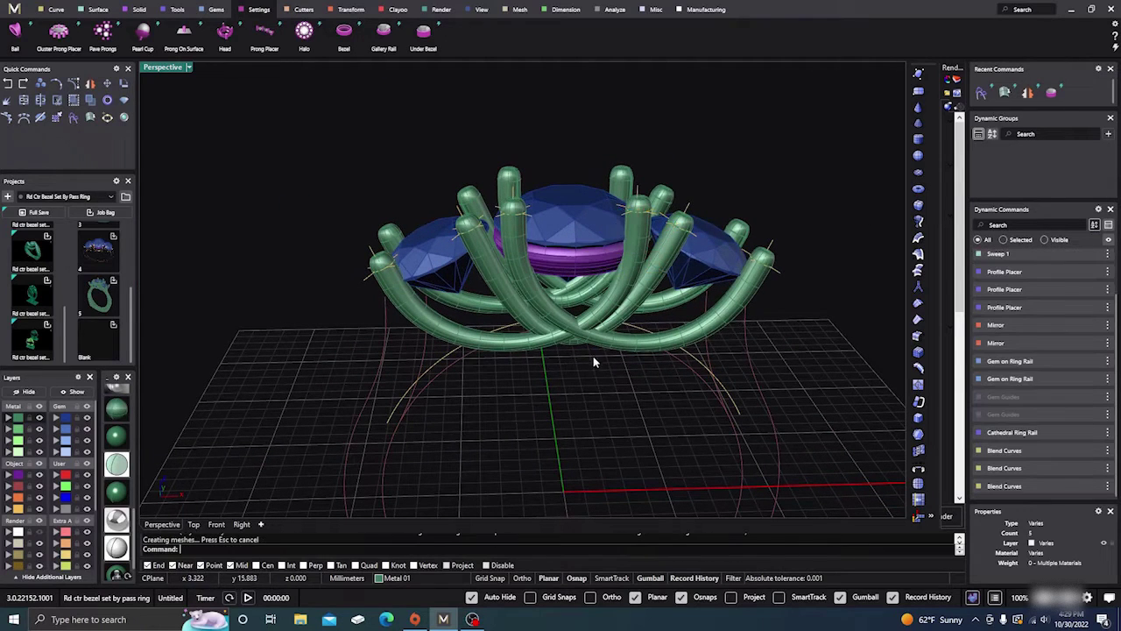
Step: Add an Under Bezel to the left side gem using bezel profile 05
click(442, 259)
click(714, 260)
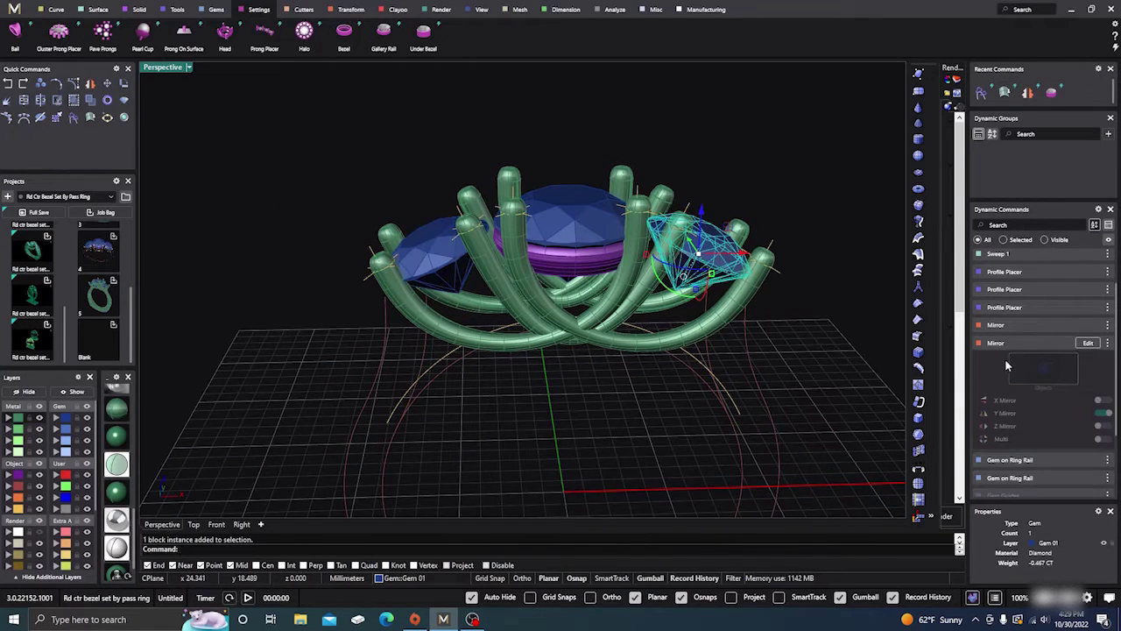
click(432, 254)
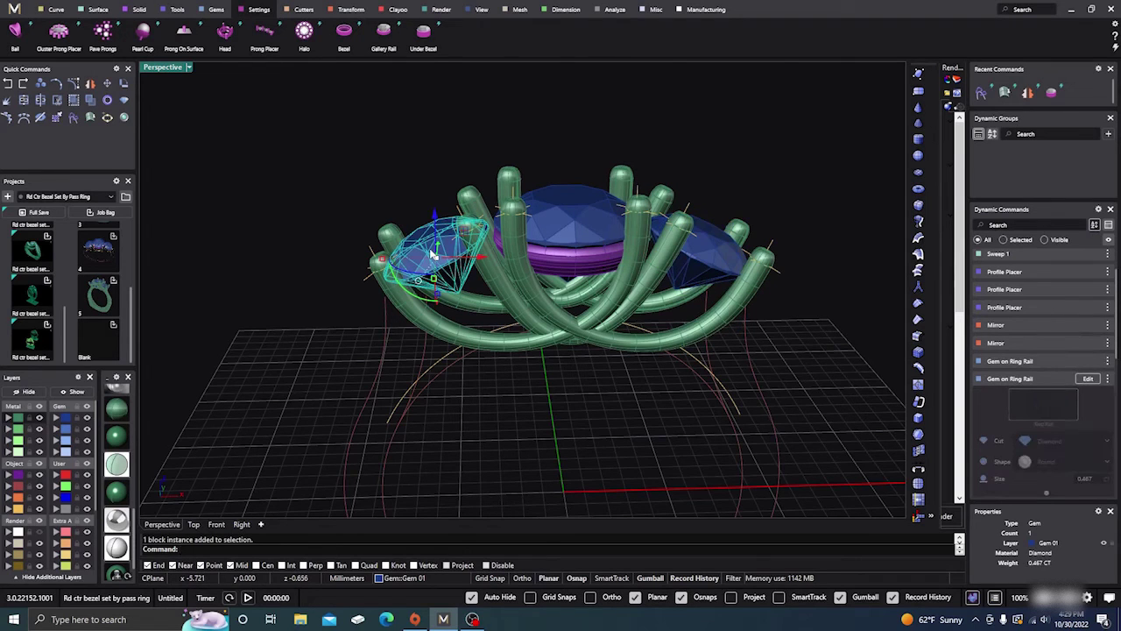
click(423, 33)
scroll(461, 287, up, 4)
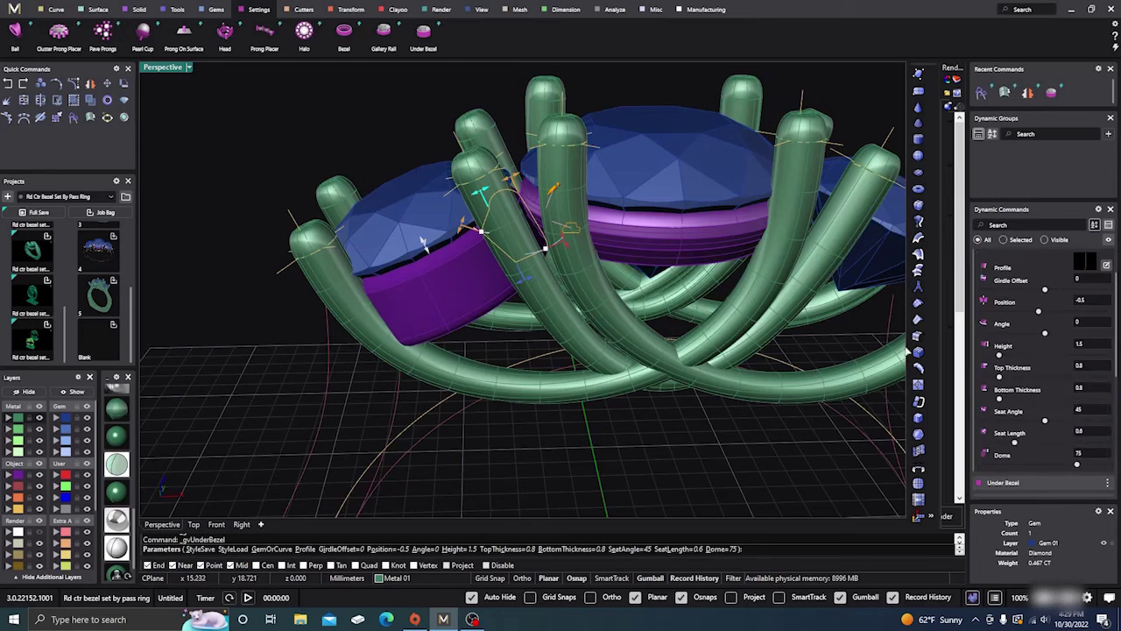
click(1085, 264)
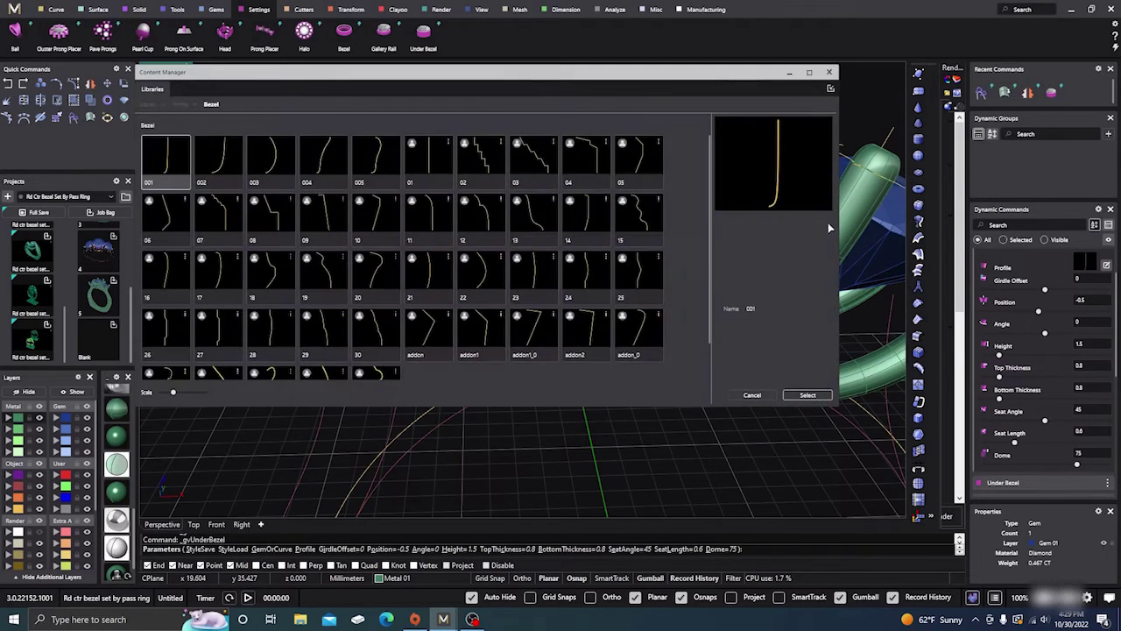
click(652, 158)
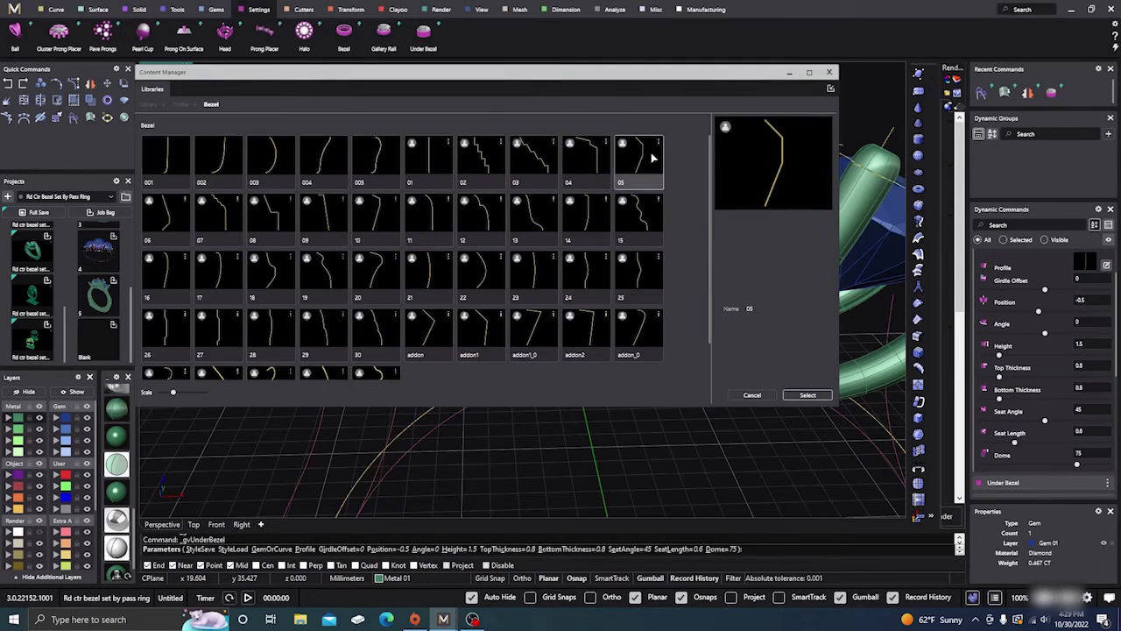
click(827, 73)
Step: Shorten the left gem's under bezel and angle it inward to resemble the center gem's bezel, and finish it
mouse_move(542, 244)
mouse_down()
mouse_move(525, 256)
mouse_move(558, 243)
mouse_move(552, 230)
mouse_up()
scroll(497, 232, down, 2)
scroll(498, 231, down, 2)
right_drag(535, 336, 515, 376)
right_click(518, 339)
scroll(515, 377, up, 1)
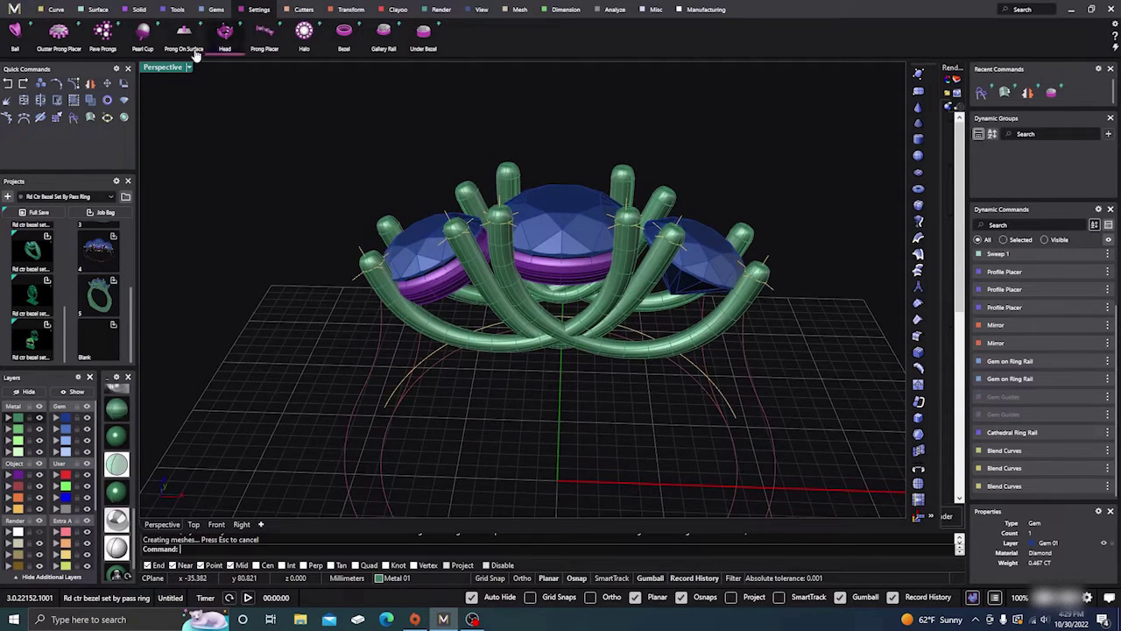
Step: Match the Under Bezel style from the left side gem onto the right side gem with Match Attributes
click(177, 8)
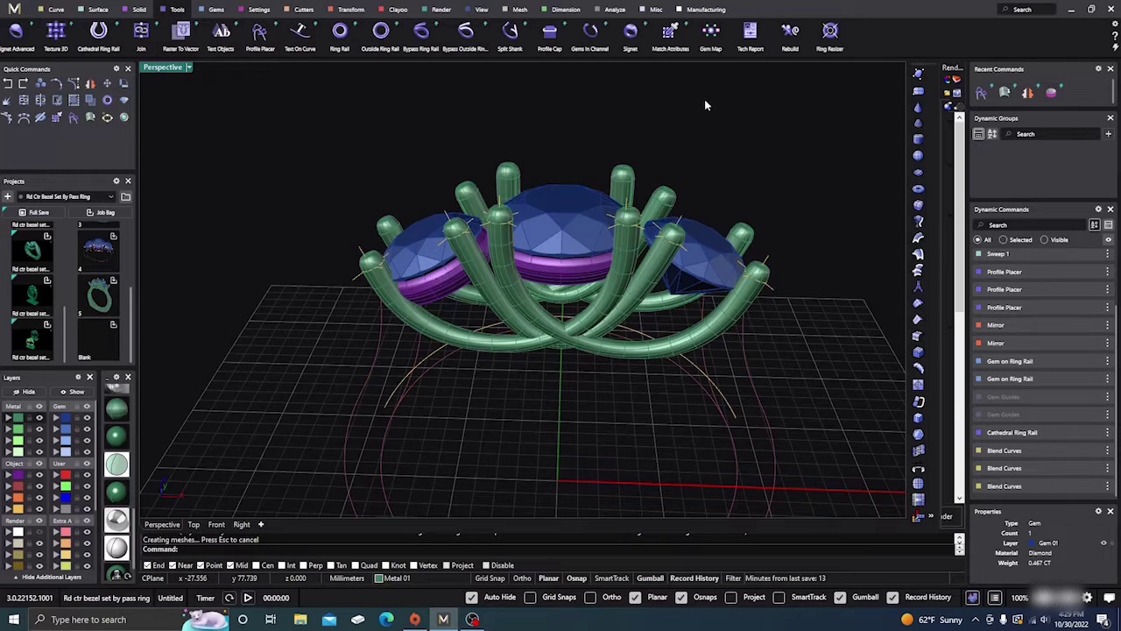
click(670, 33)
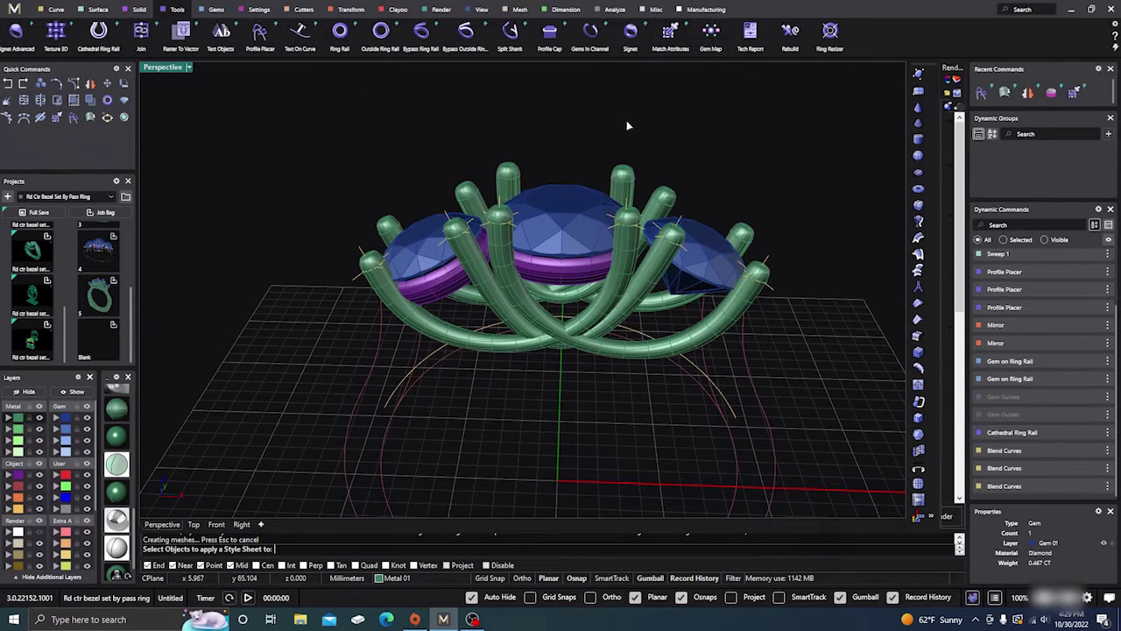
click(711, 256)
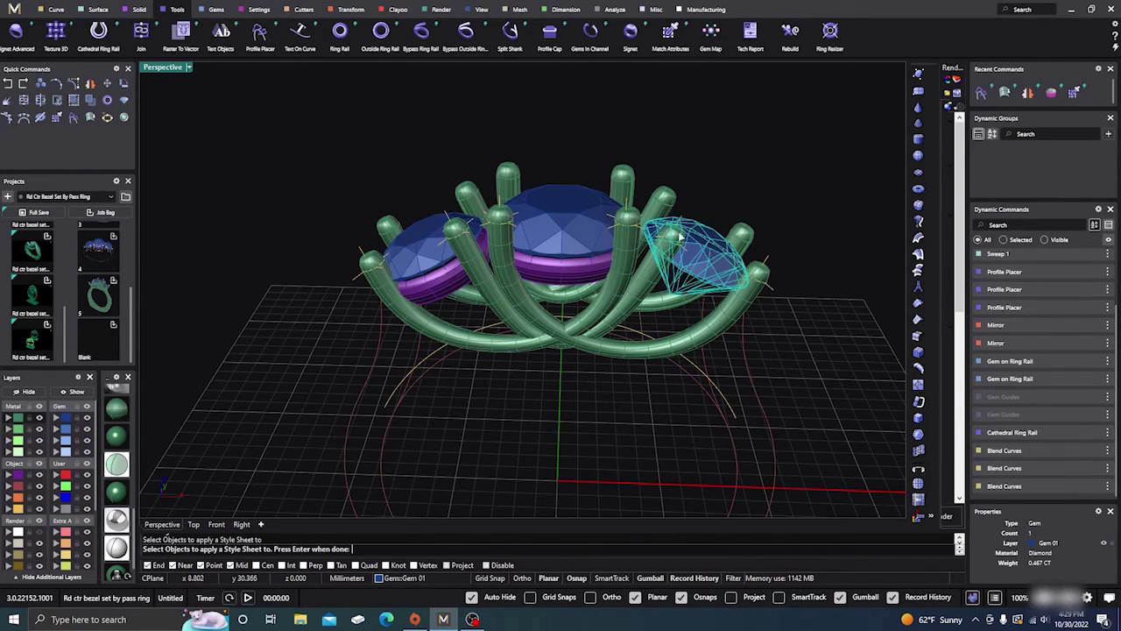
key(Return)
click(419, 237)
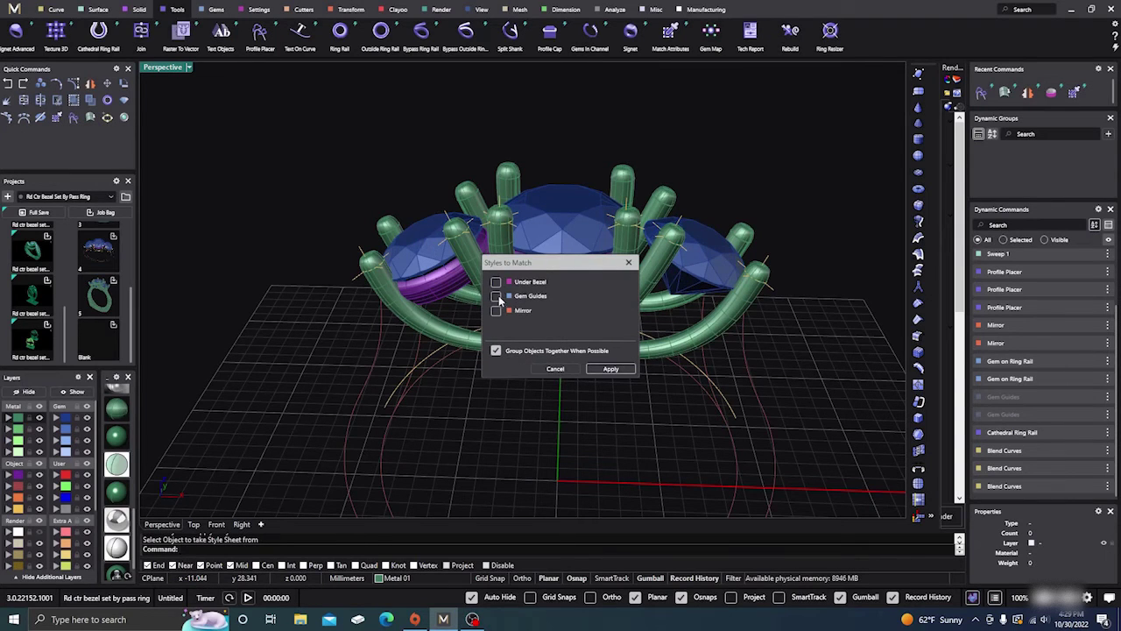
click(610, 368)
Step: Examine the three gems, under bezels and mirrored prongs from several angles and distances
scroll(601, 307, down, 3)
right_drag(602, 308, 605, 378)
scroll(581, 351, up, 3)
scroll(581, 350, up, 2)
scroll(606, 378, down, 5)
scroll(561, 351, up, 1)
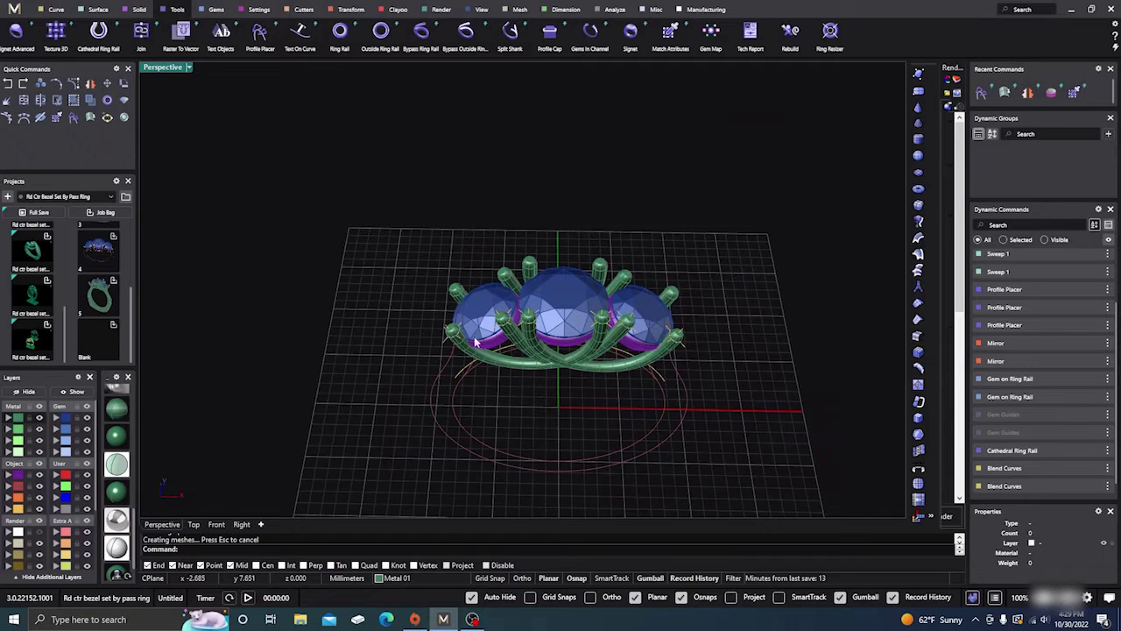
right_drag(532, 408, 526, 385)
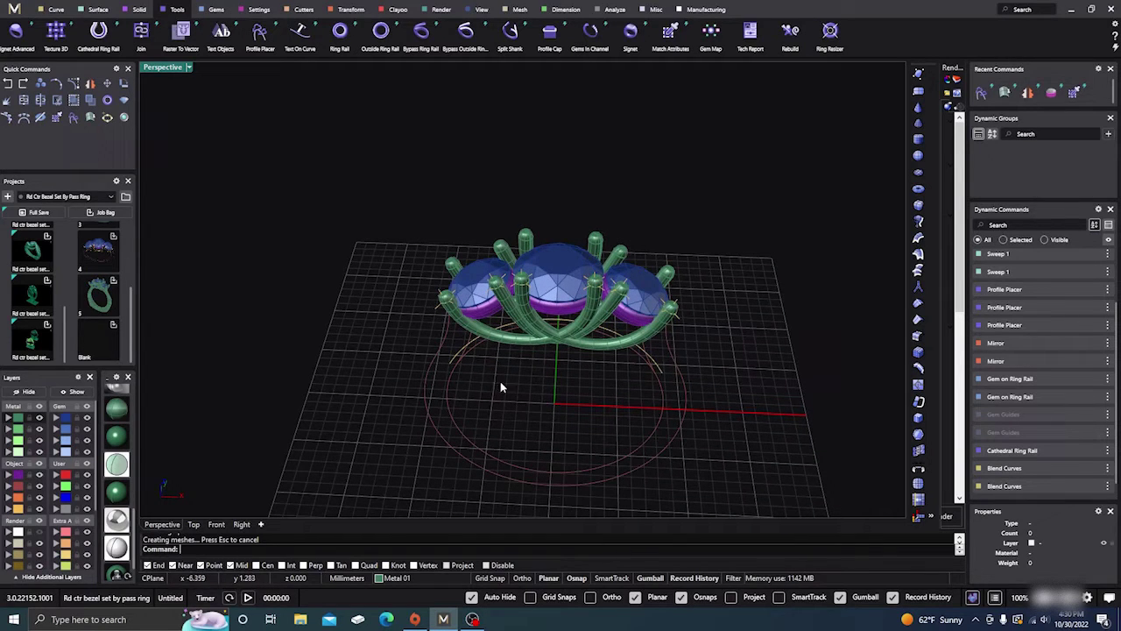
mouse_move(472, 342)
right_down()
mouse_move(511, 395)
mouse_move(463, 343)
right_up()
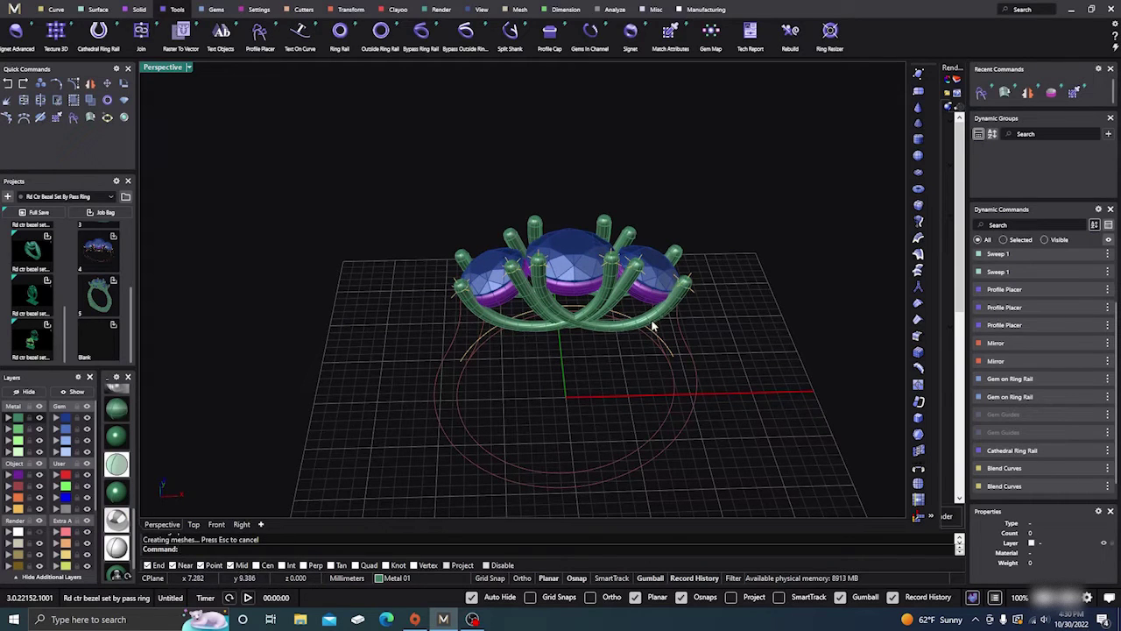
right_drag(644, 307, 582, 317)
scroll(583, 316, up, 2)
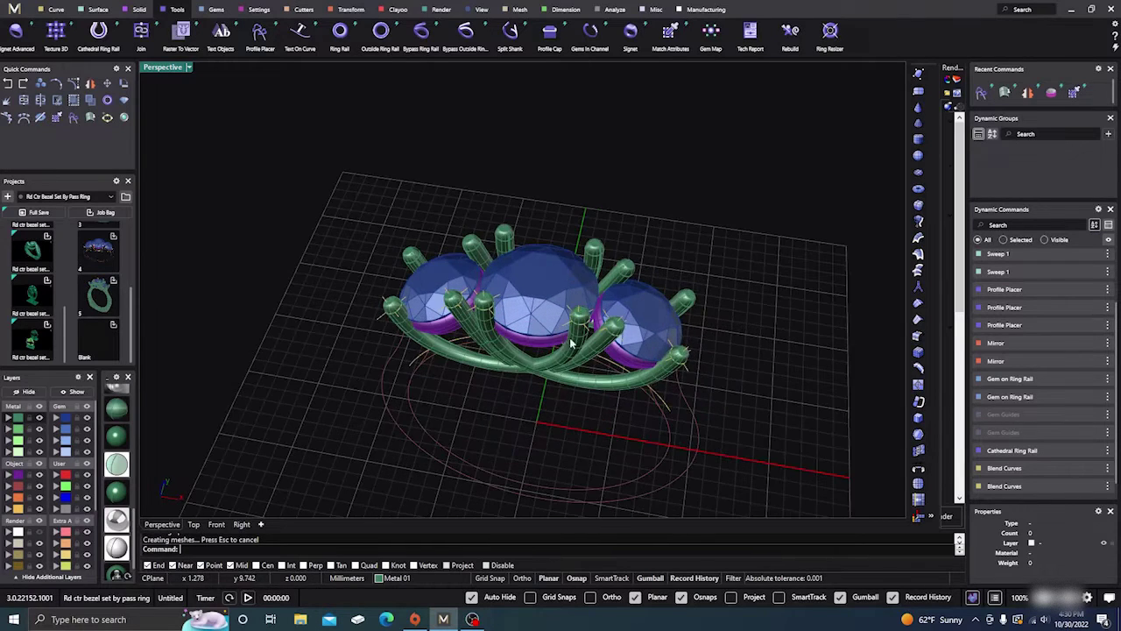
right_drag(566, 359, 542, 350)
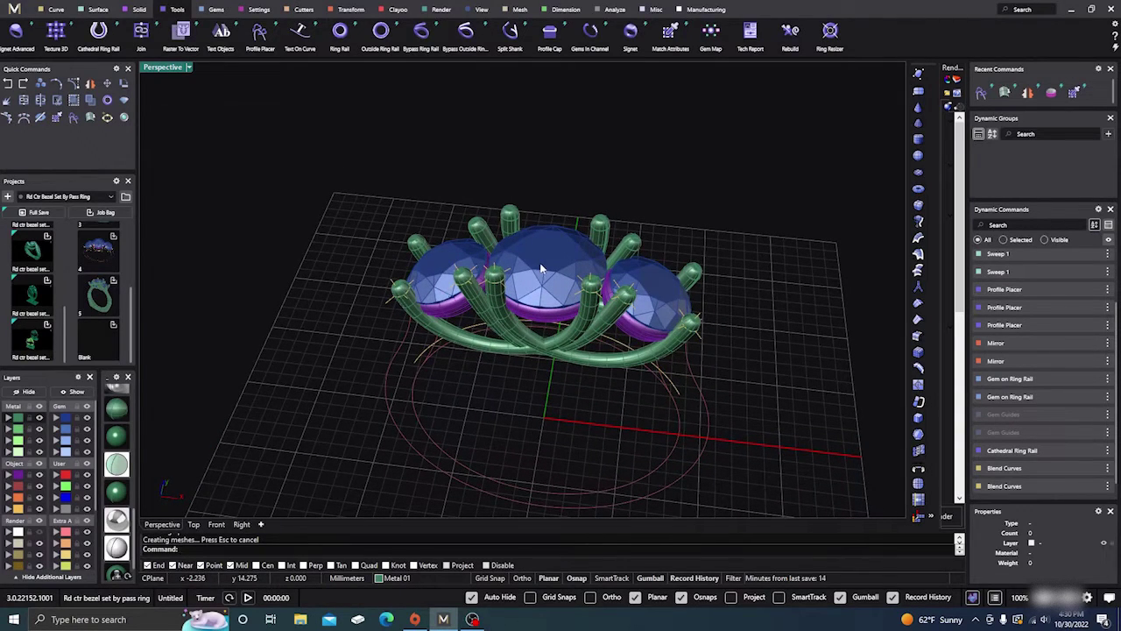
Step: Edit the center gem's Gem on Ring Rail command and enlarge the gem to 8.60 mm
click(569, 269)
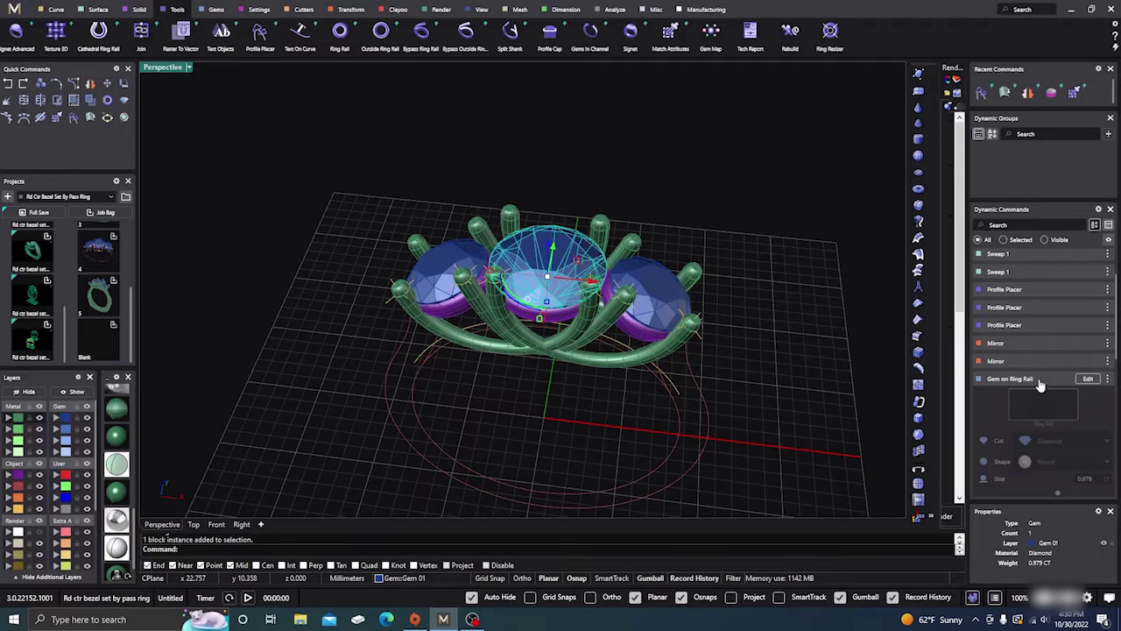
click(1091, 384)
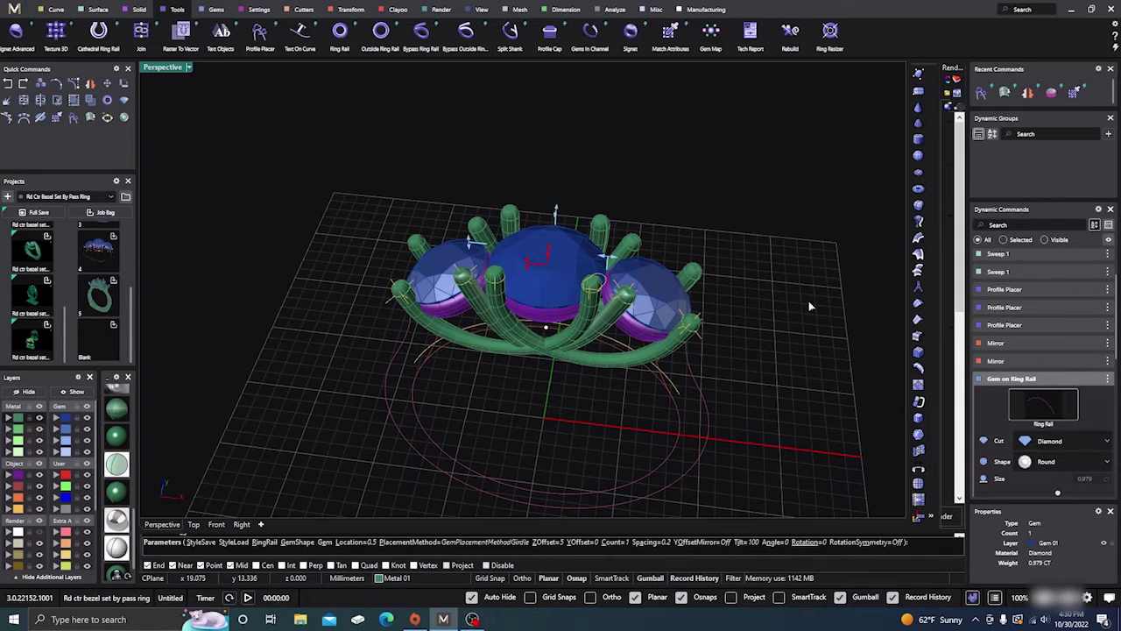
mouse_move(610, 260)
drag(608, 259, 624, 262)
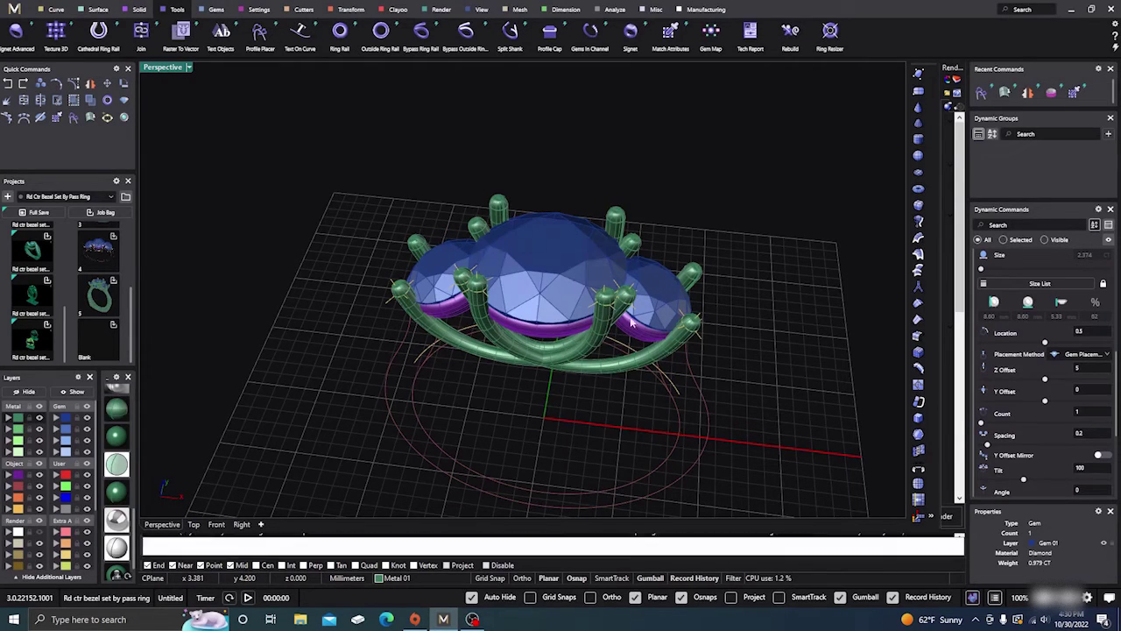
right_click(608, 313)
Step: Edit the left side gem's Gem on Ring Rail command, enlarge the gem to 6.00 mm and slide it outward to location 0.259
click(435, 271)
click(1087, 379)
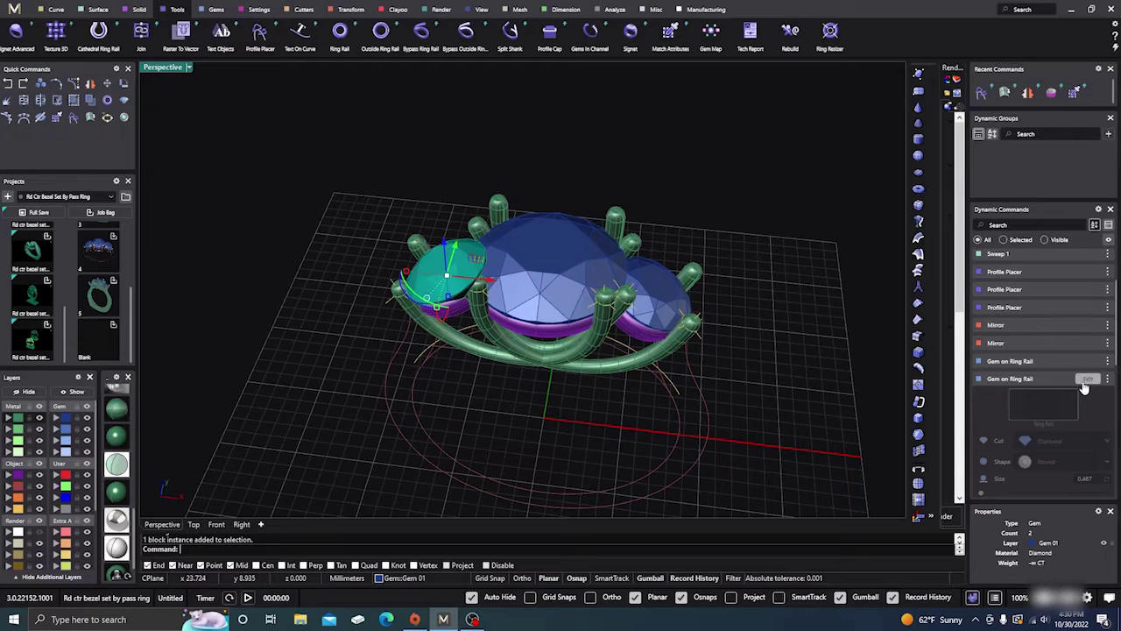
right_drag(652, 409, 625, 350)
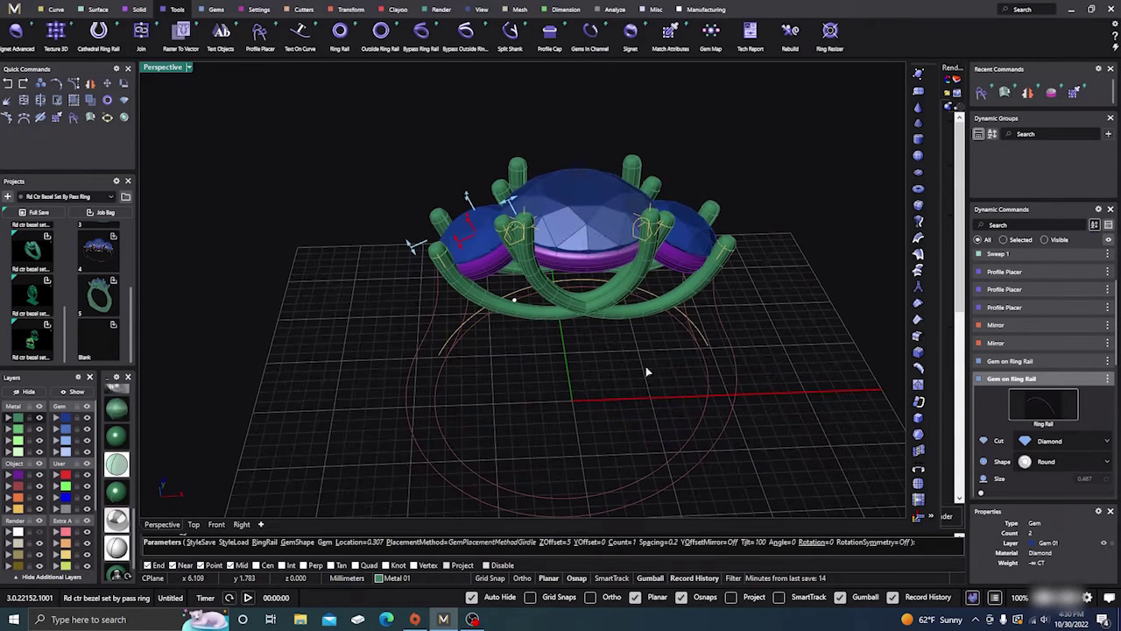
mouse_move(515, 302)
mouse_down()
mouse_move(480, 323)
mouse_move(515, 311)
mouse_move(509, 318)
mouse_up()
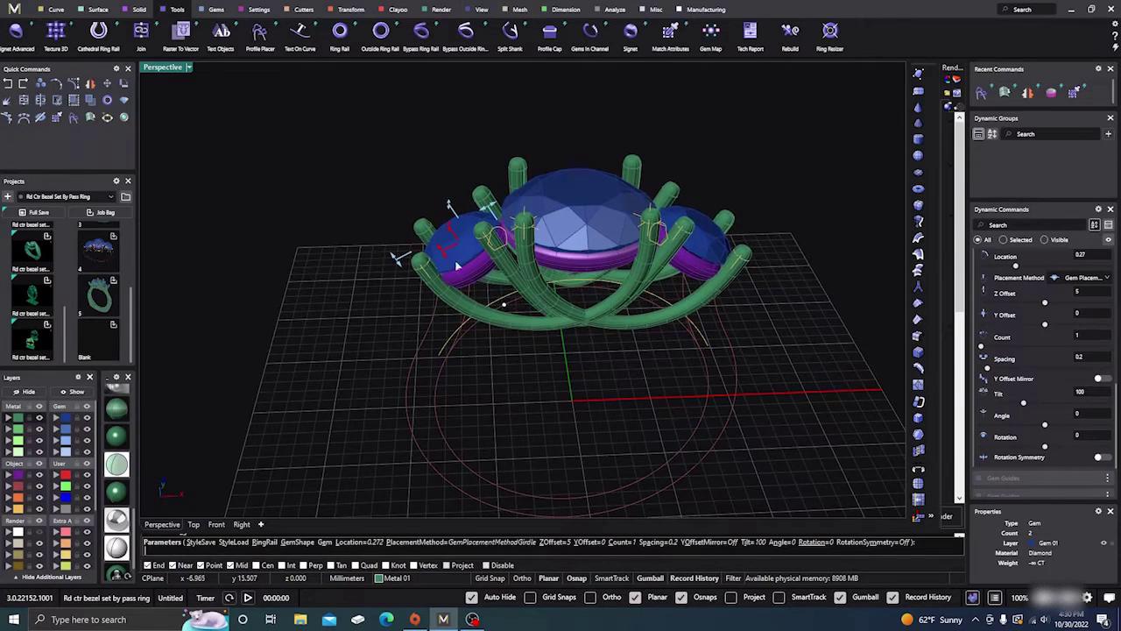
drag(488, 211, 499, 209)
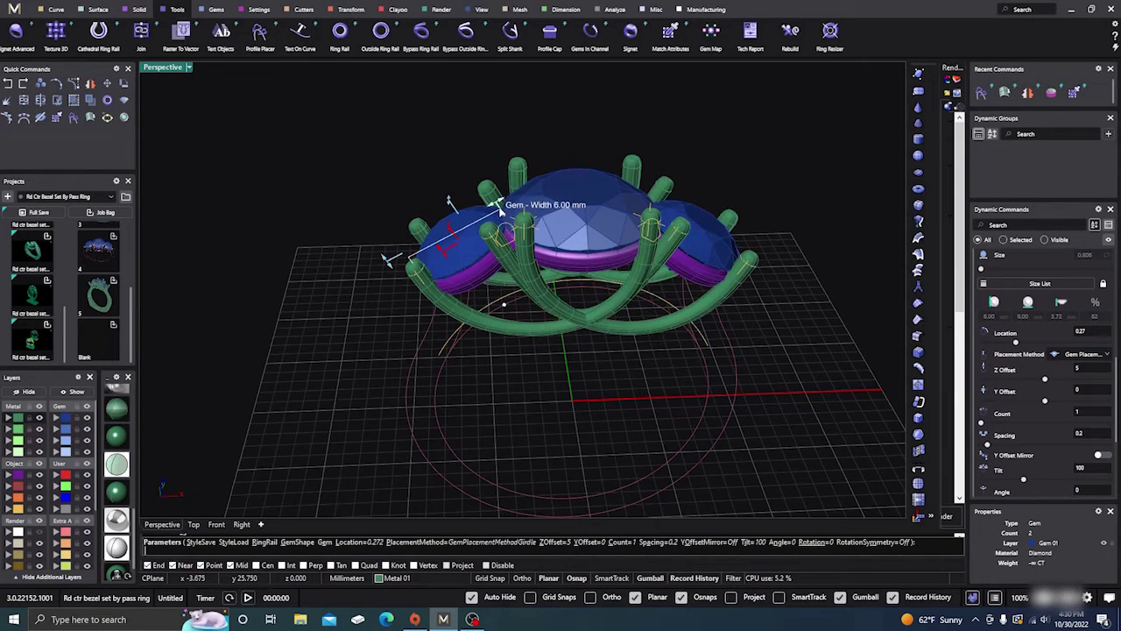
drag(502, 304, 500, 307)
Step: Change the left side gem's shape to Princess, resize it to 3.75 mm and slide it inward to location 0.283
scroll(1014, 365, up, 2)
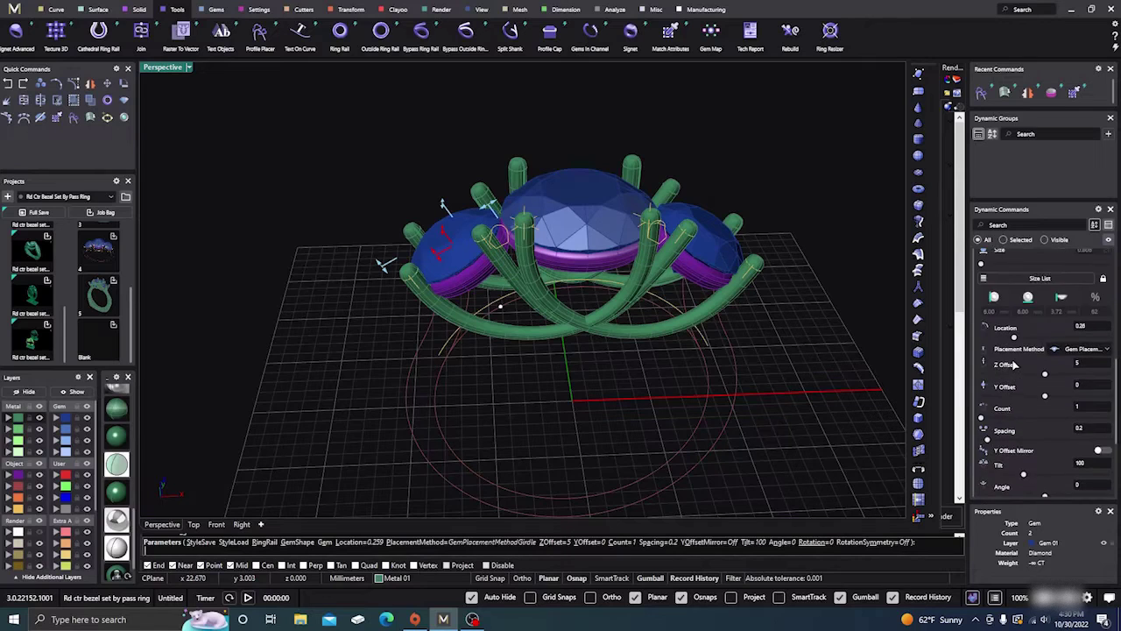
scroll(1014, 365, up, 2)
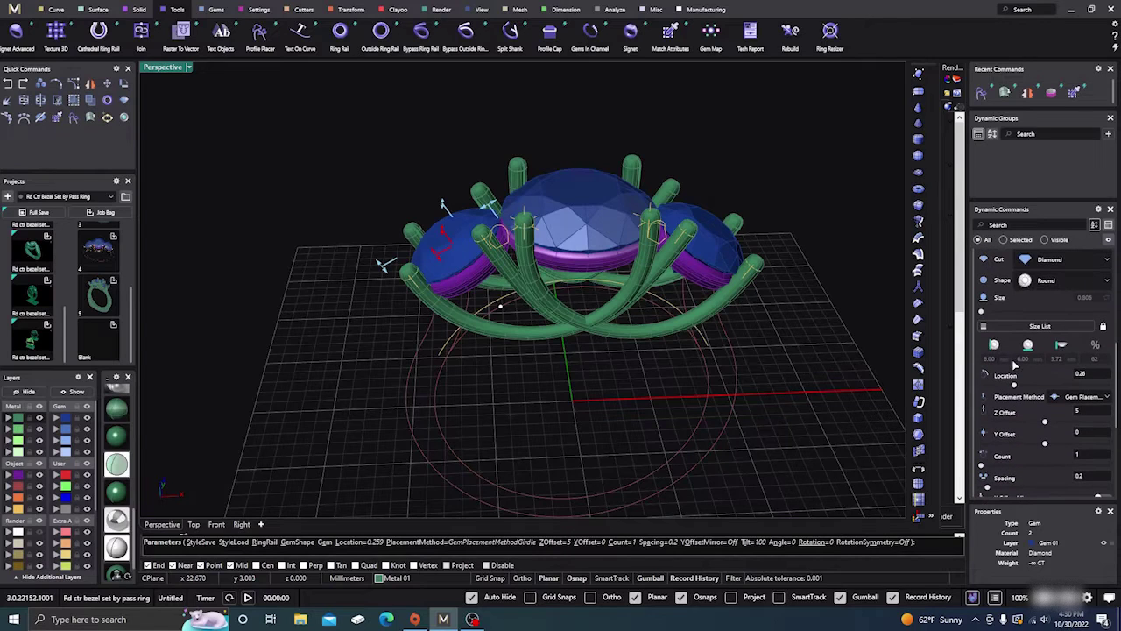
click(1056, 280)
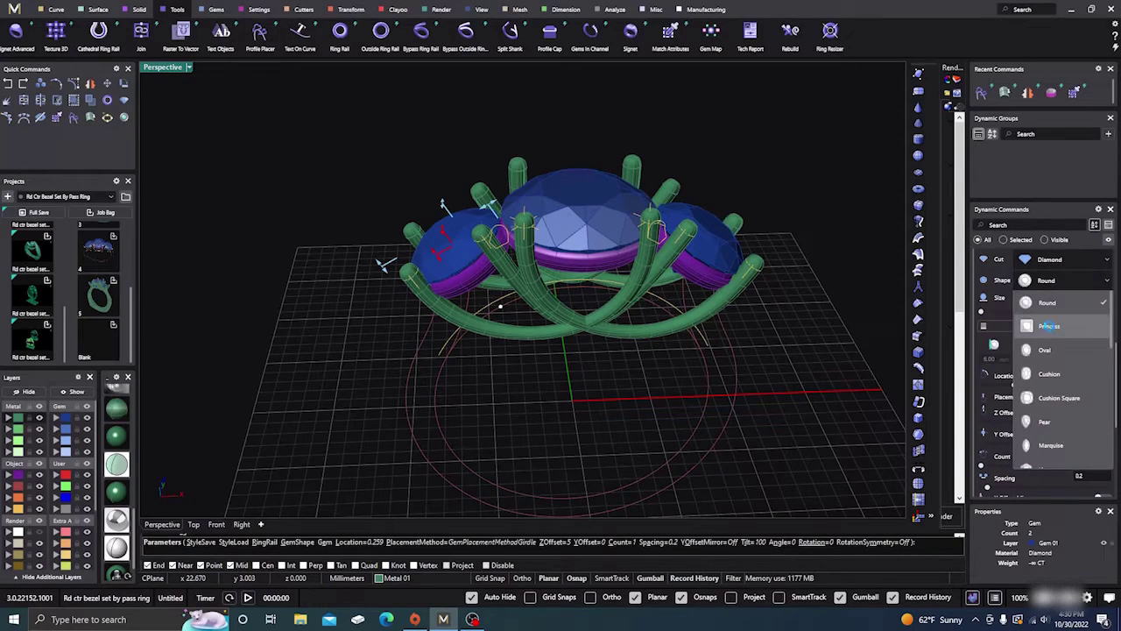
click(1049, 326)
right_drag(675, 370, 689, 388)
drag(495, 270, 484, 274)
mouse_move(515, 346)
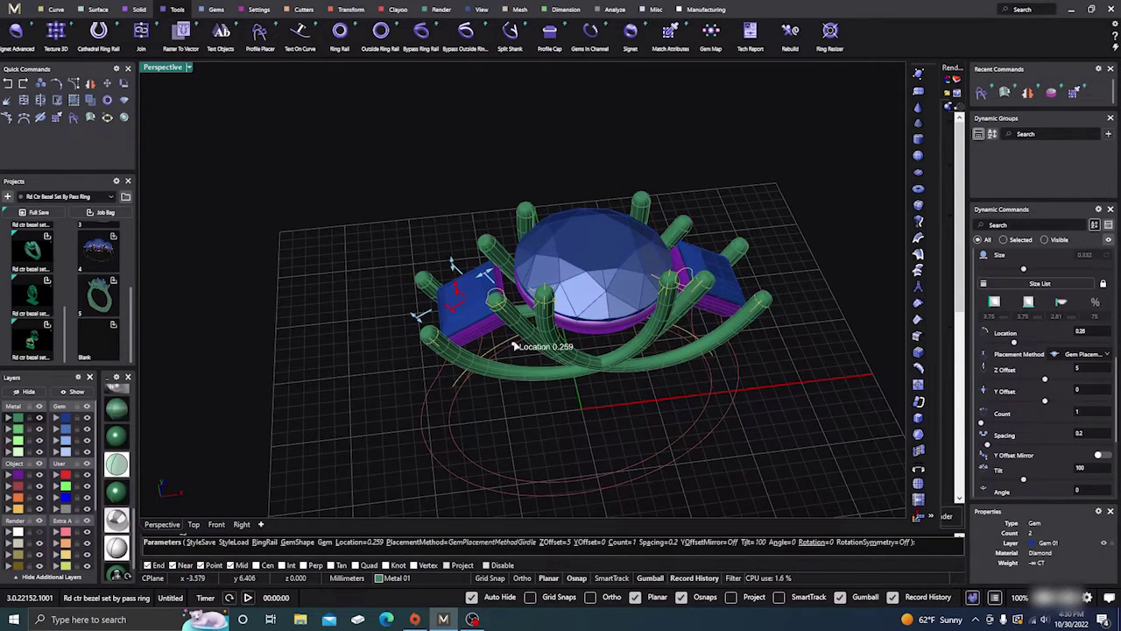
drag(515, 346, 520, 344)
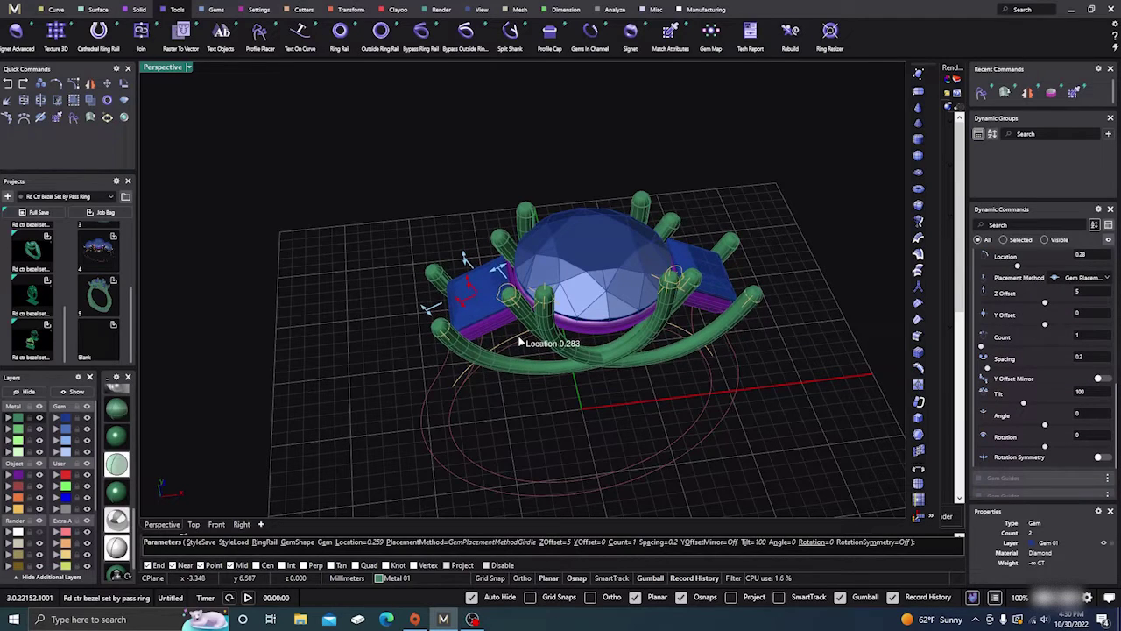
right_drag(528, 344, 575, 366)
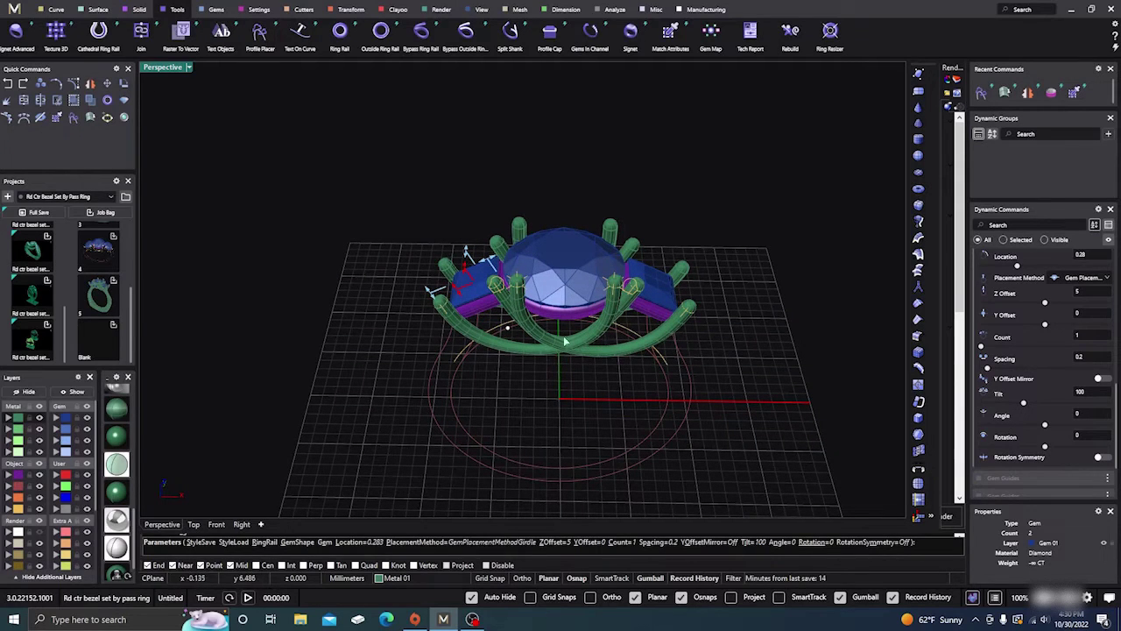
Step: Change the left side gem's shape to Pear and inspect the mirrored pear gem against its prongs
scroll(1015, 354, up, 5)
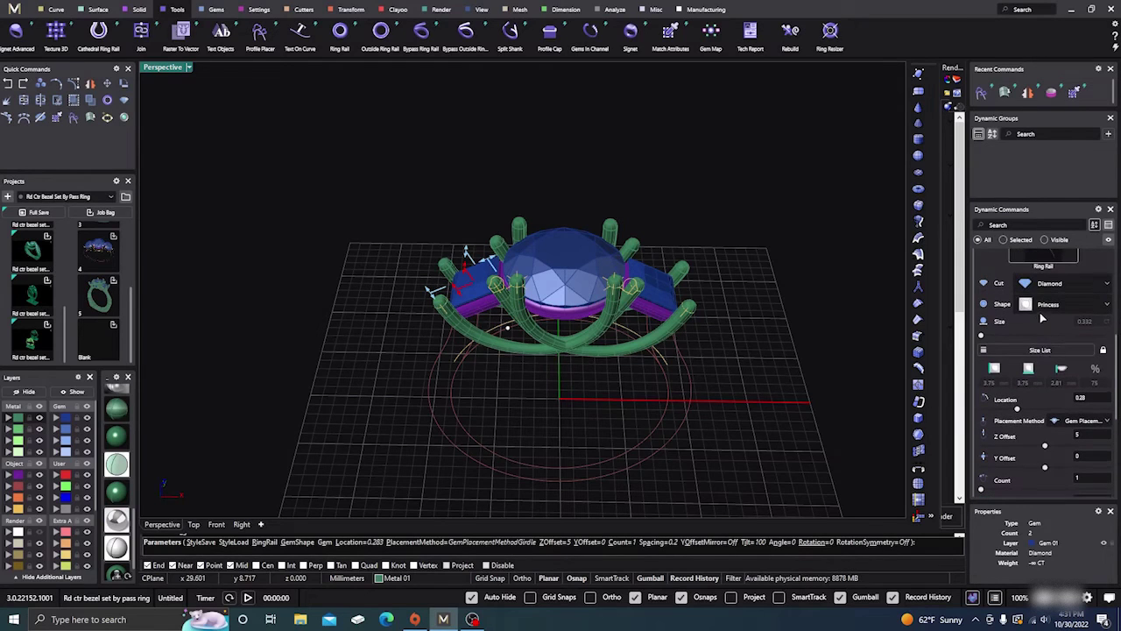
click(1050, 305)
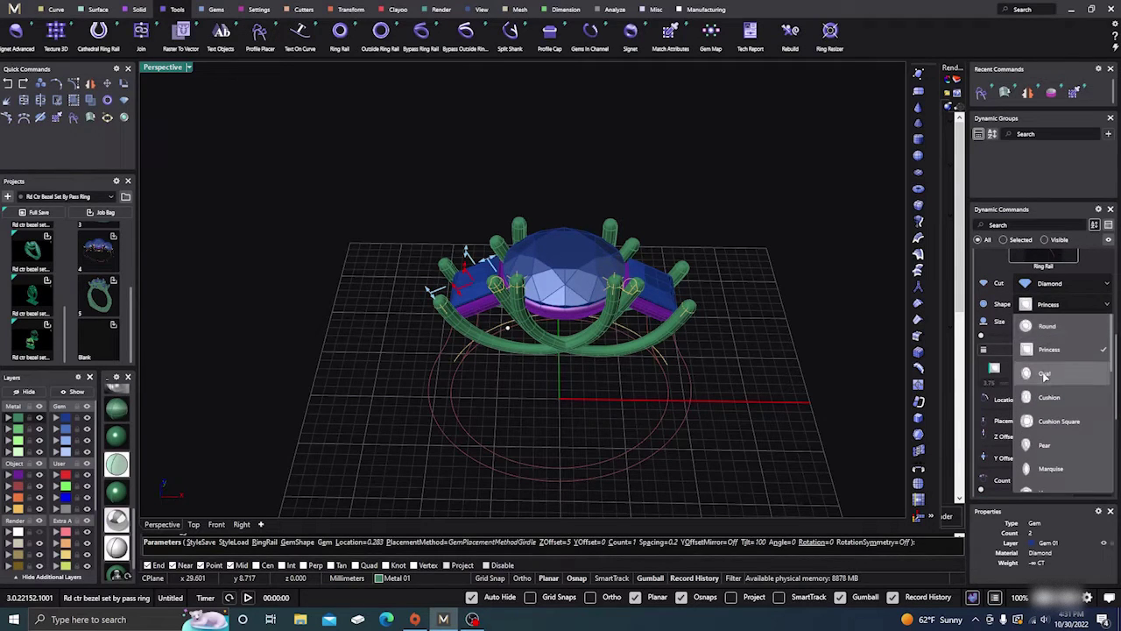
click(1045, 445)
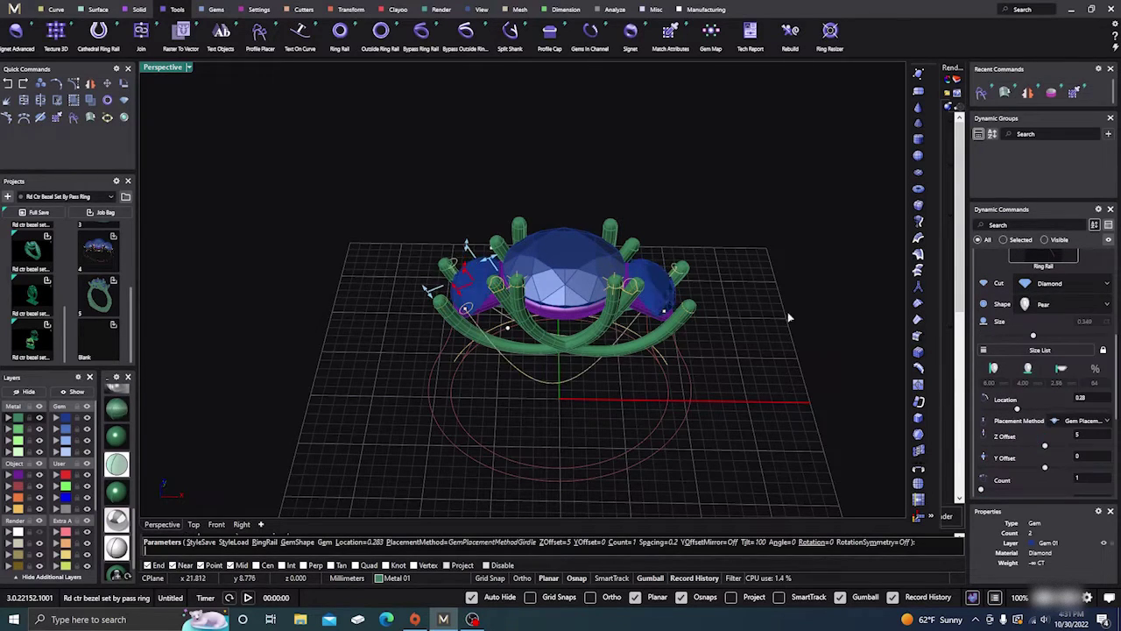
right_drag(782, 306, 743, 306)
scroll(605, 307, up, 5)
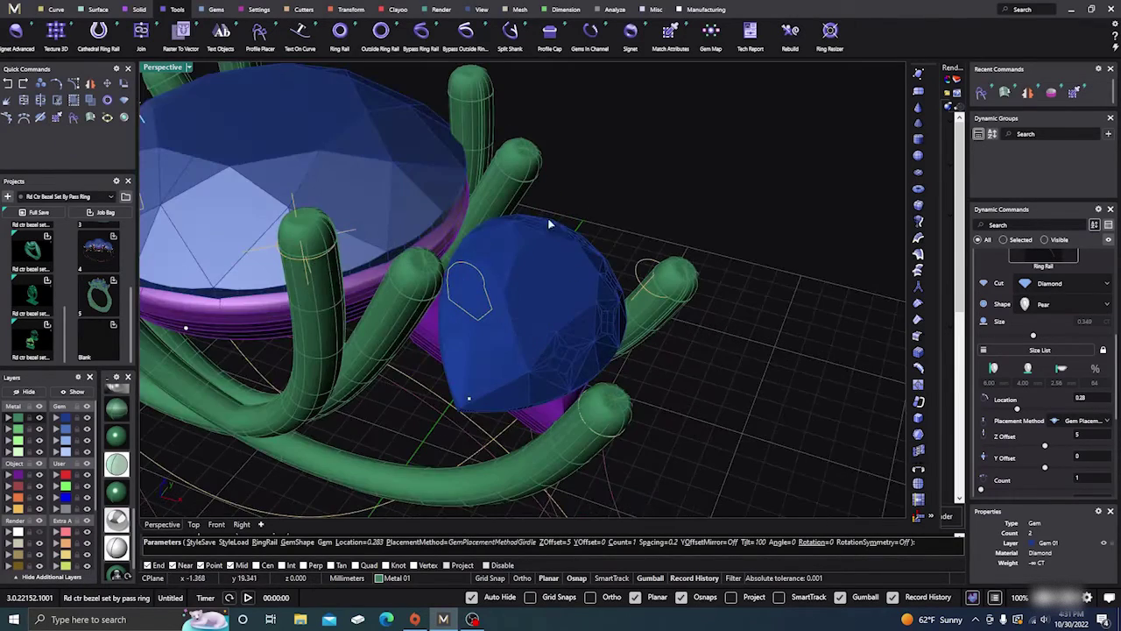
scroll(546, 310, down, 10)
right_drag(639, 342, 718, 325)
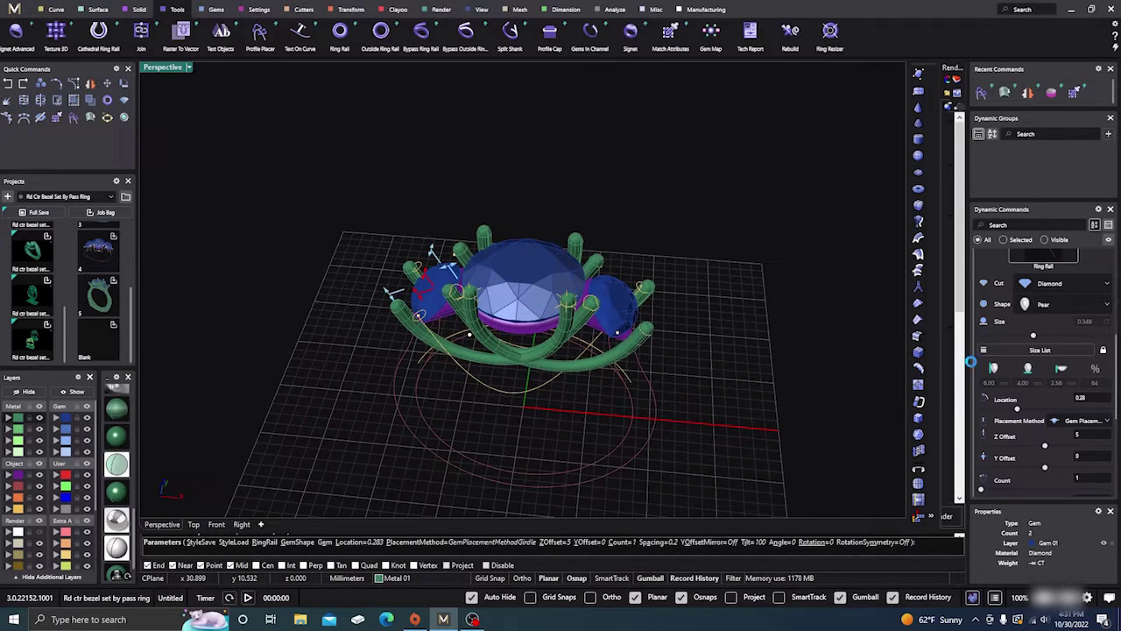
Step: Change the left side gem's shape to Cushion Square, slide it to location 0.29 and finish the edit
scroll(1038, 356, up, 1)
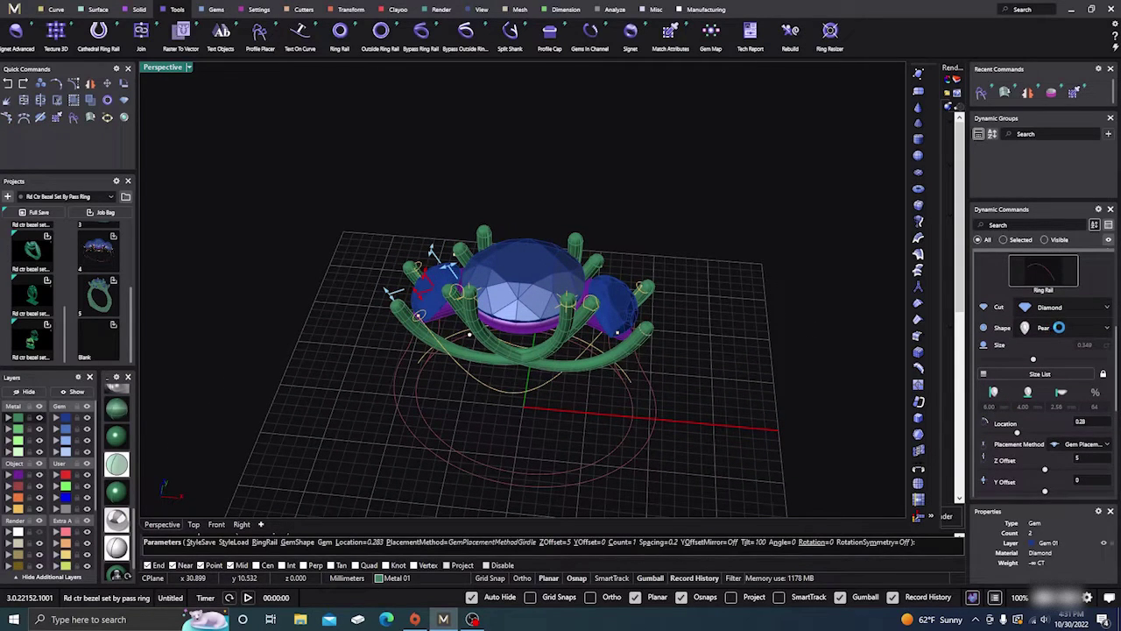
click(1060, 327)
click(1060, 354)
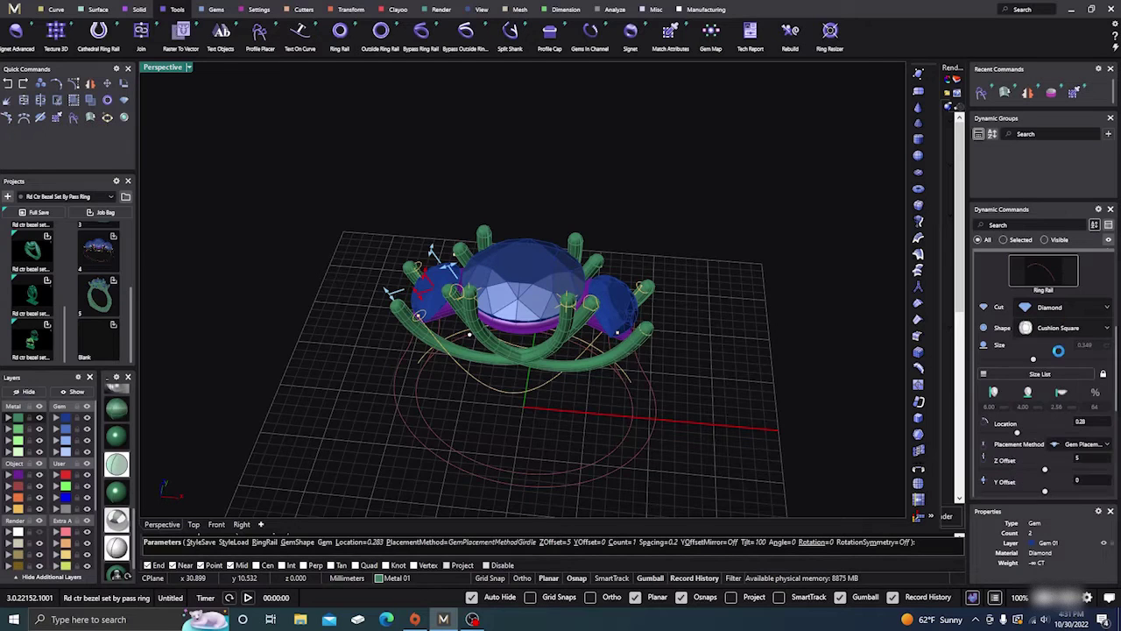
right_drag(804, 340, 779, 360)
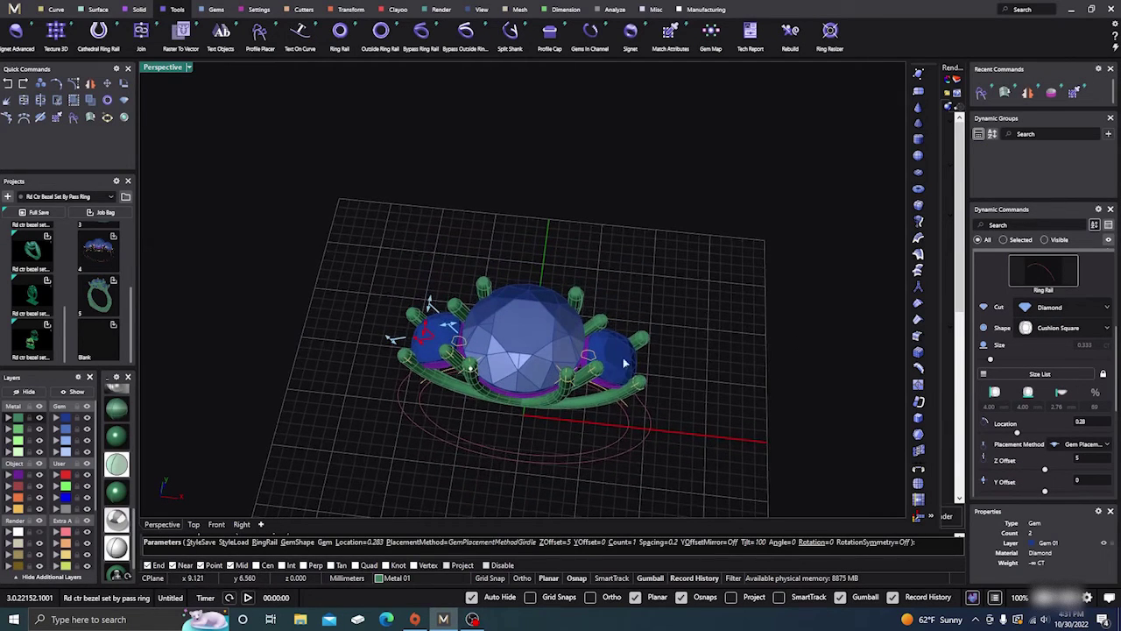
scroll(490, 431, up, 5)
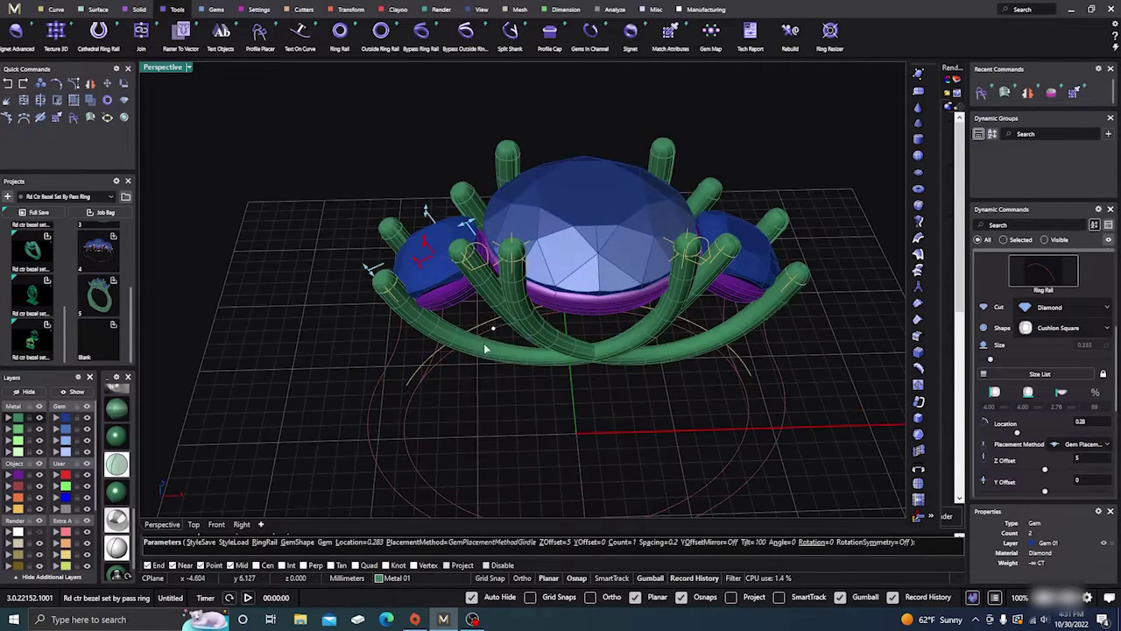
drag(493, 330, 497, 330)
scroll(591, 341, down, 1)
right_drag(605, 345, 591, 372)
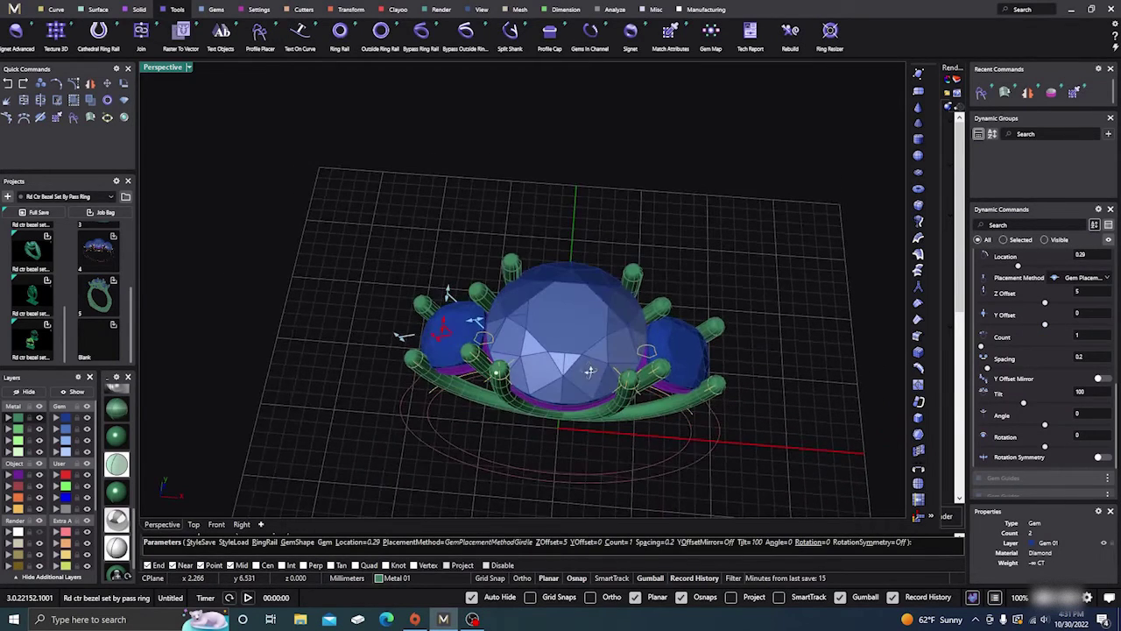
key(Return)
Step: Edit the center gem's Gem on Ring Rail command, change its shape to Cushion, reduce it to 8.25 × 6.25 mm and finish
click(562, 320)
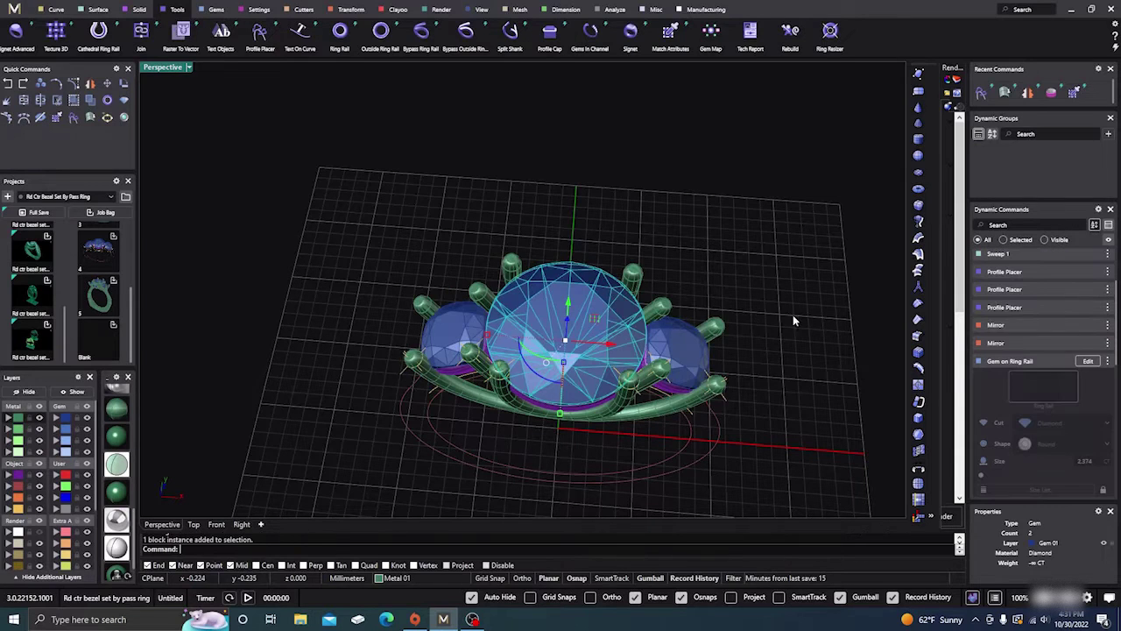
click(1087, 360)
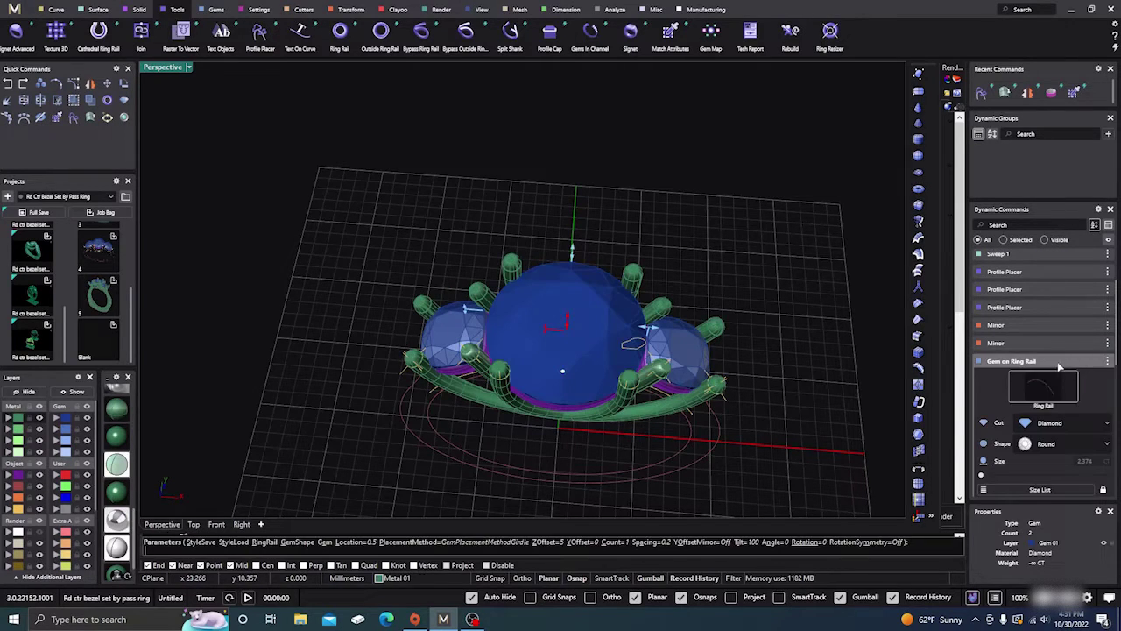
scroll(1059, 367, down, 3)
click(1069, 350)
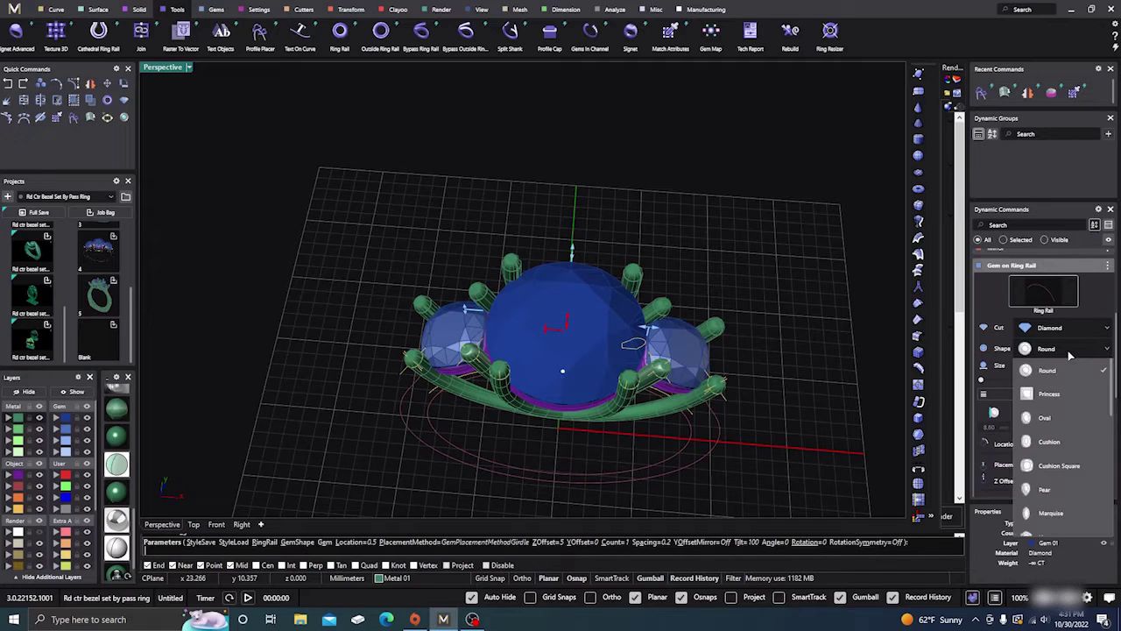
click(1048, 442)
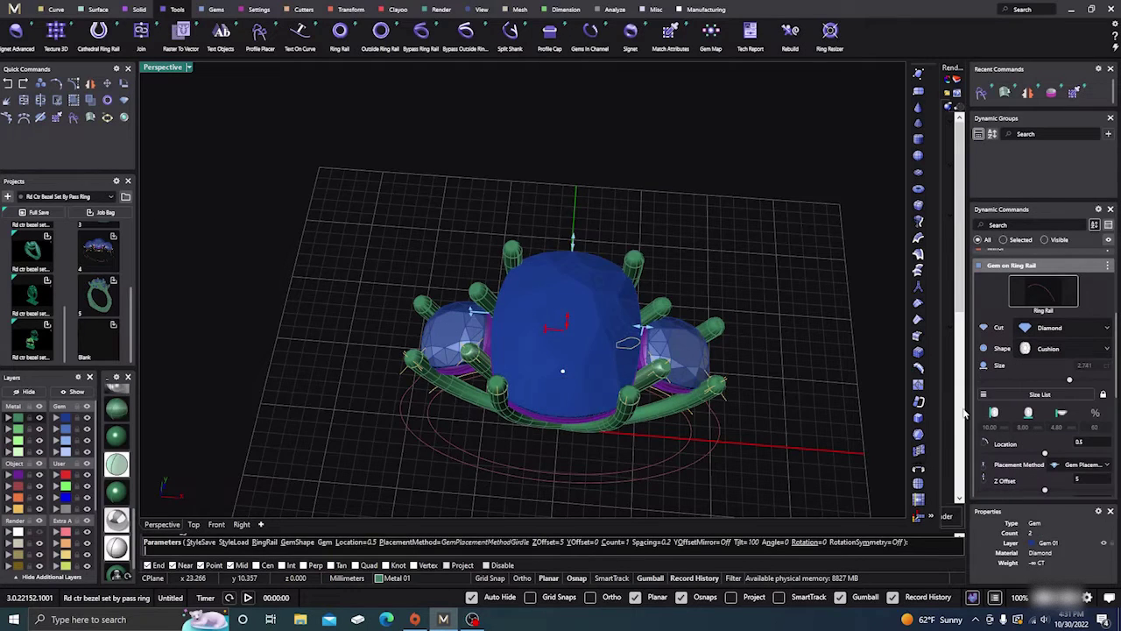
mouse_move(839, 335)
right_down()
mouse_move(846, 358)
mouse_move(837, 329)
right_up()
drag(649, 327, 632, 324)
right_click(771, 284)
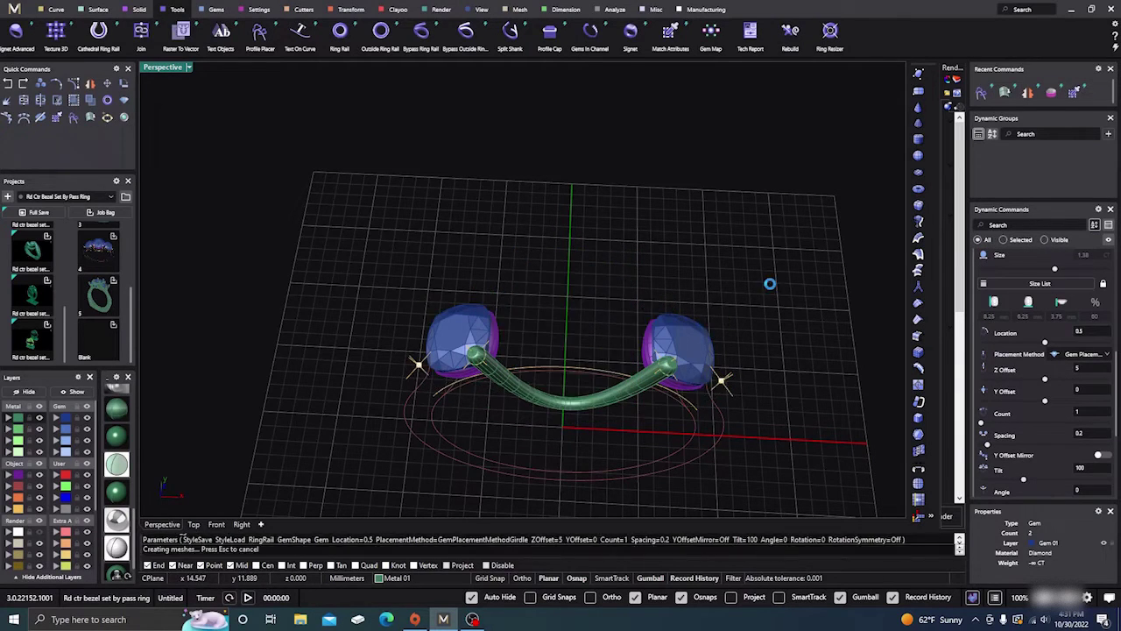
Step: Try changing the left side gem to a Hexagon narrowed to 3.00 mm wide, and undo that edit
click(457, 333)
click(1091, 382)
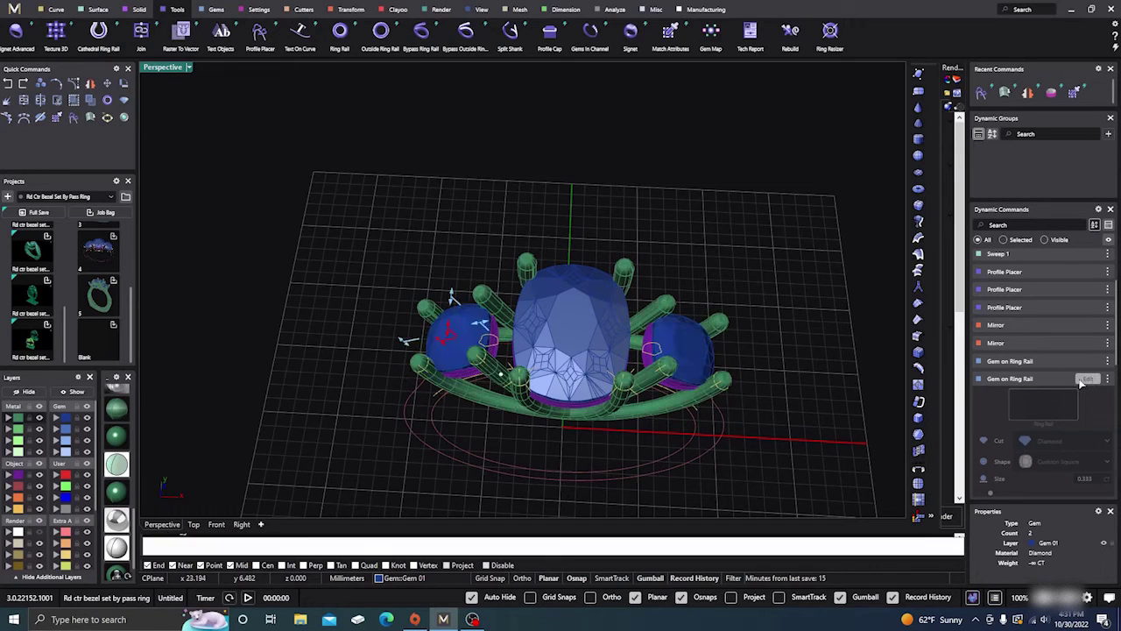
click(1056, 367)
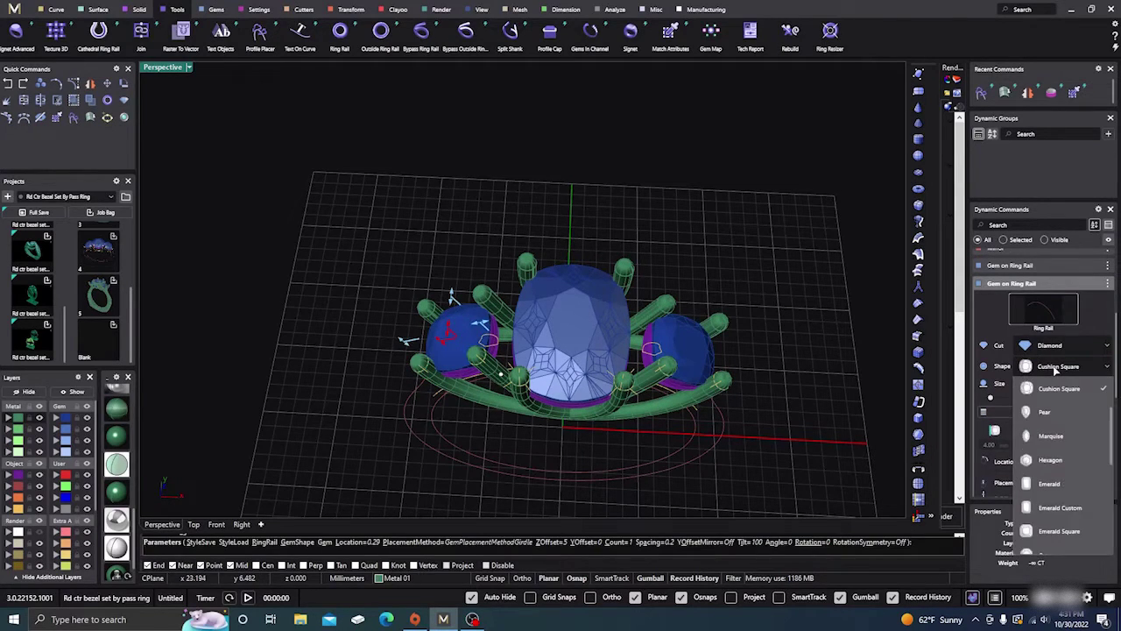
click(1050, 459)
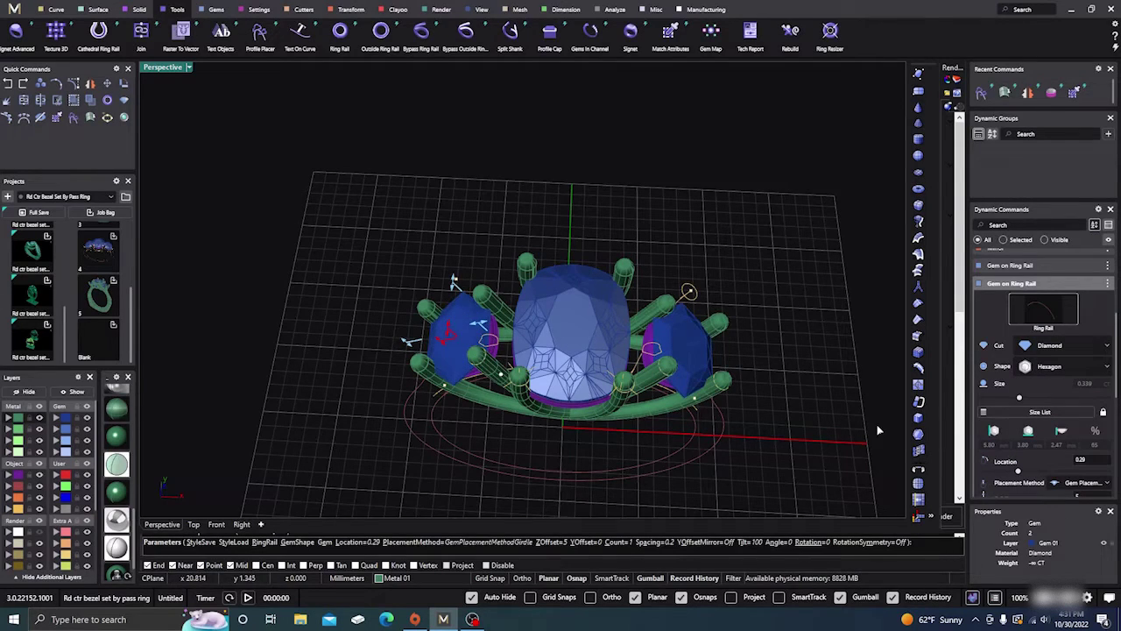
right_drag(876, 423, 759, 391)
scroll(467, 332, up, 3)
right_drag(473, 317, 613, 332)
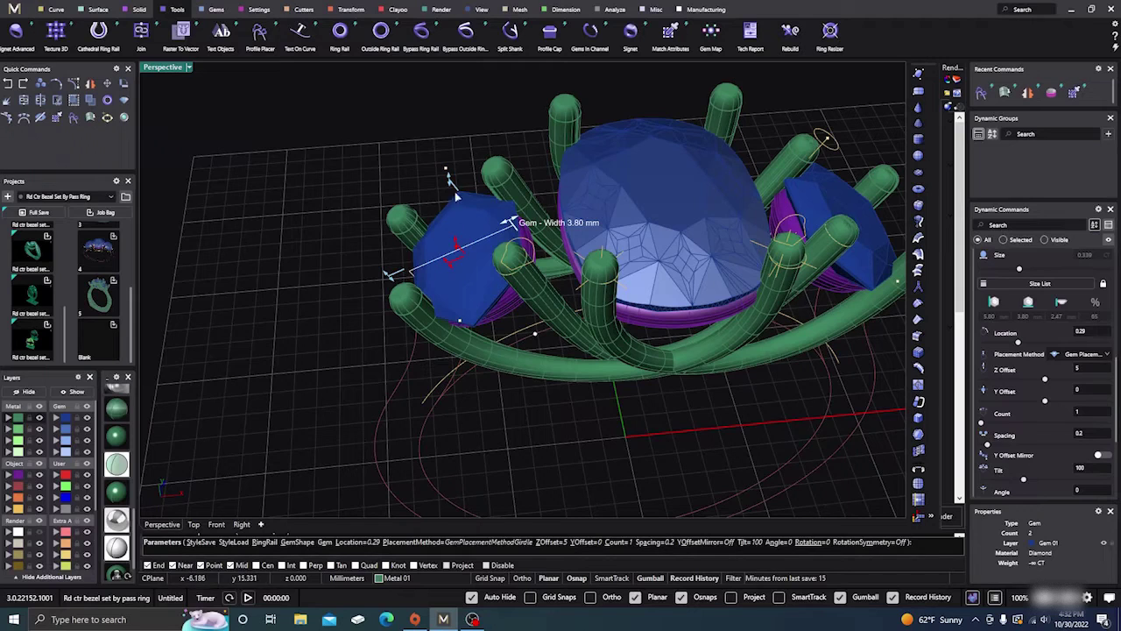
drag(449, 181, 452, 197)
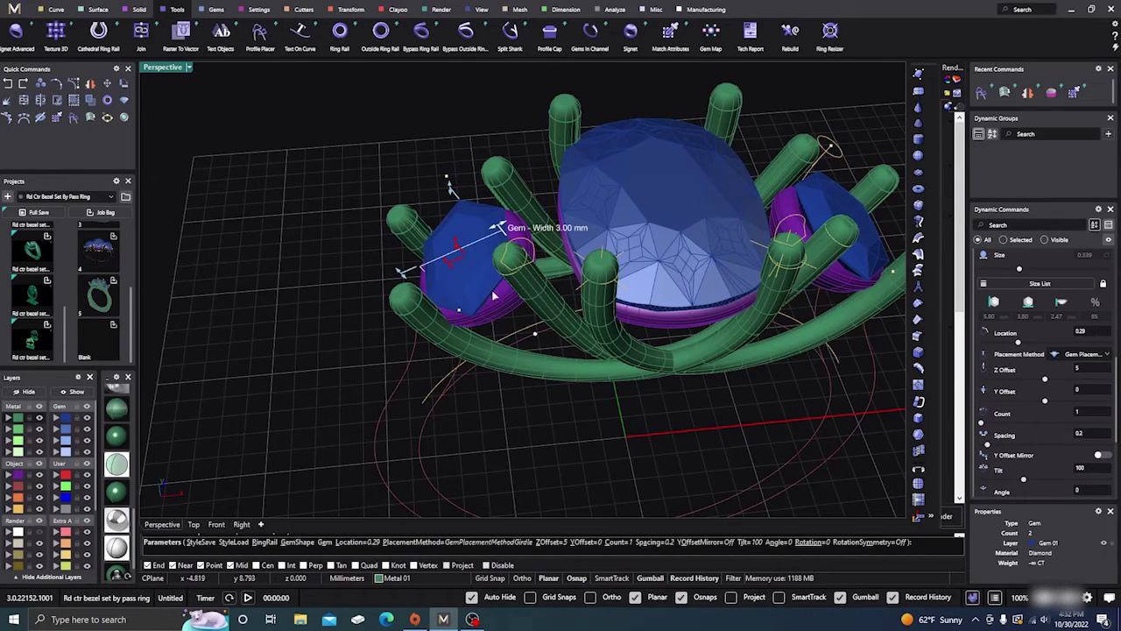
scroll(536, 393, down, 5)
right_click(538, 414)
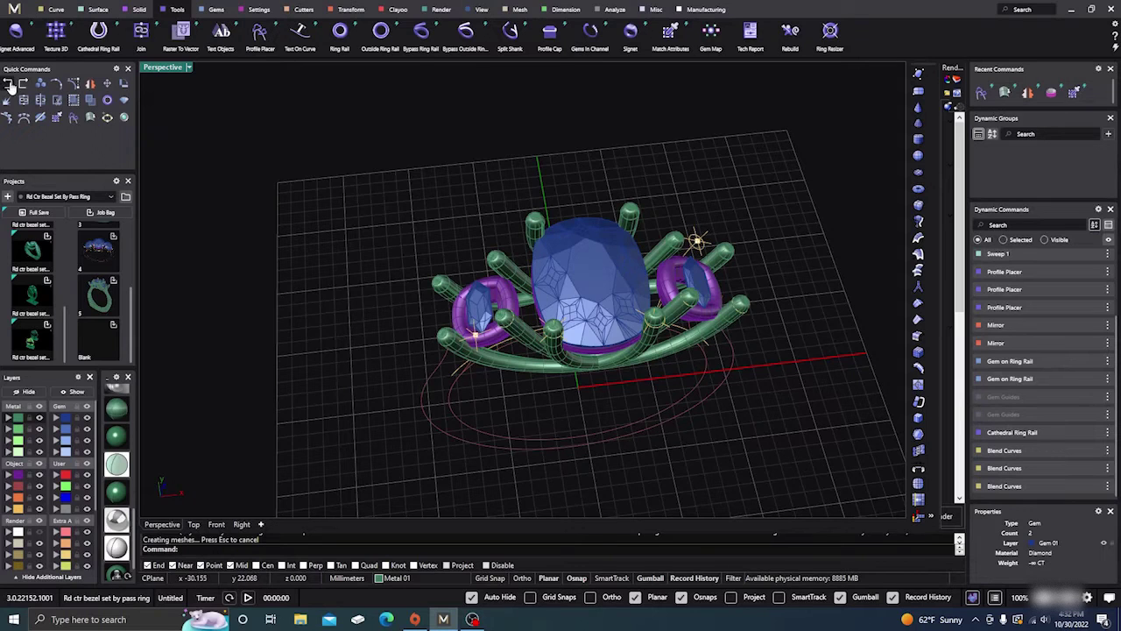
click(9, 84)
Step: Edit the left side gem's Gem on Ring Rail command again and change its shape to Emerald
right_drag(762, 421, 750, 421)
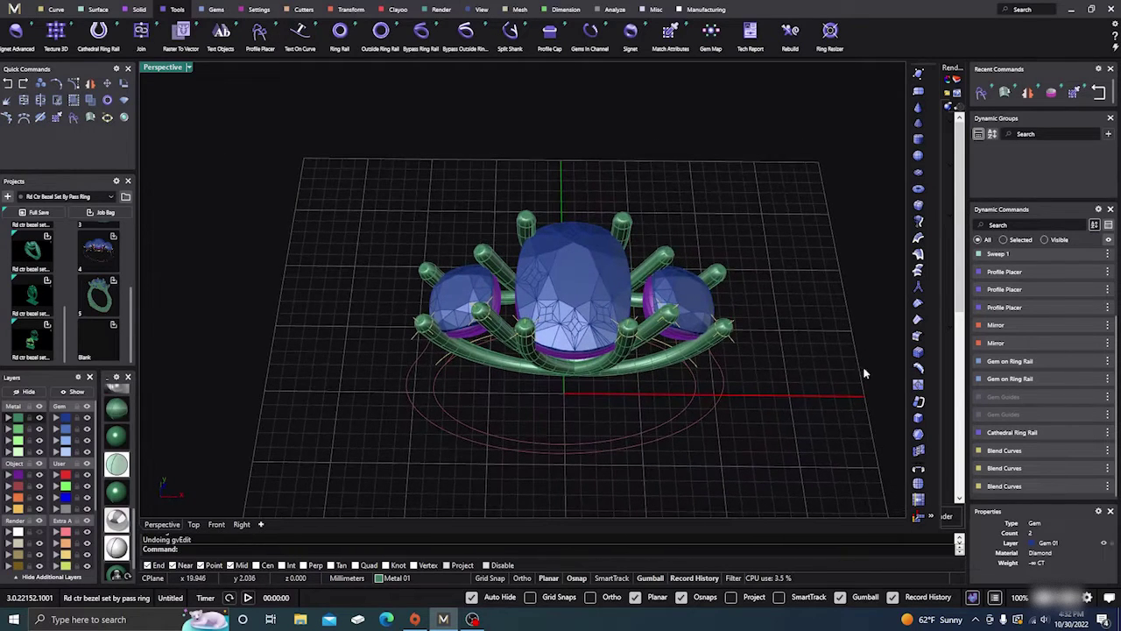
click(459, 275)
click(1087, 354)
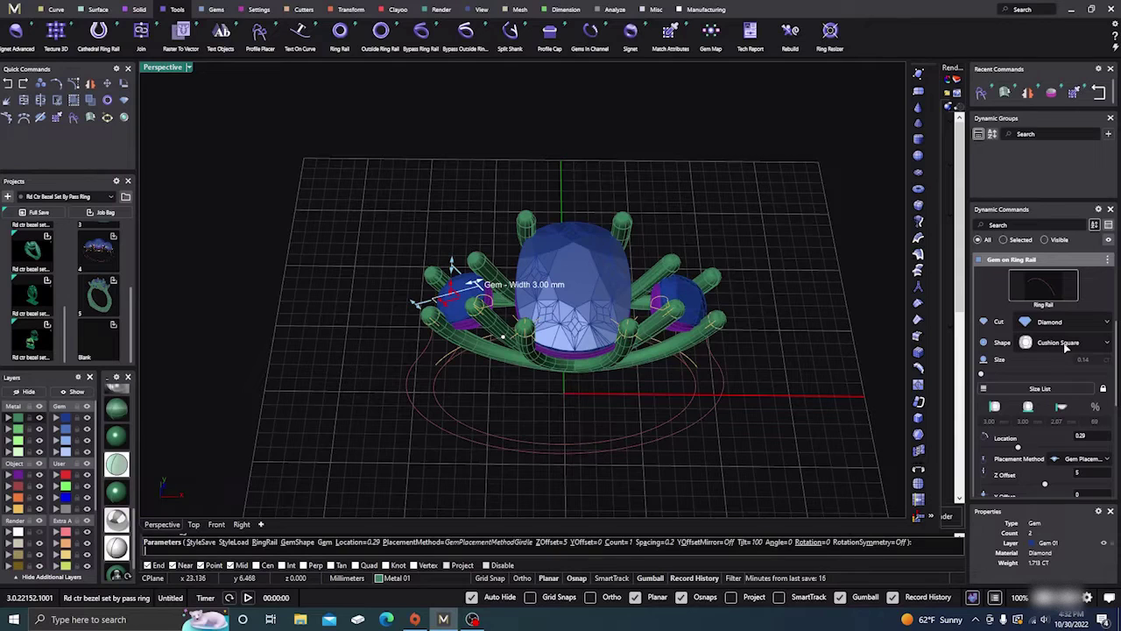
click(1066, 345)
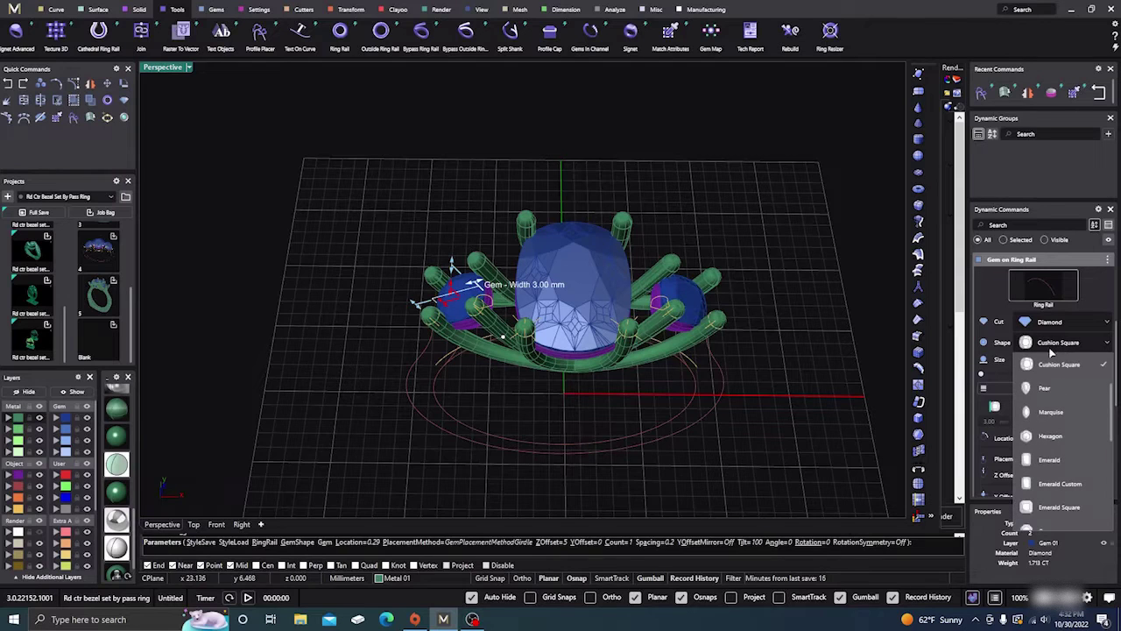
click(1048, 461)
right_drag(821, 415, 783, 395)
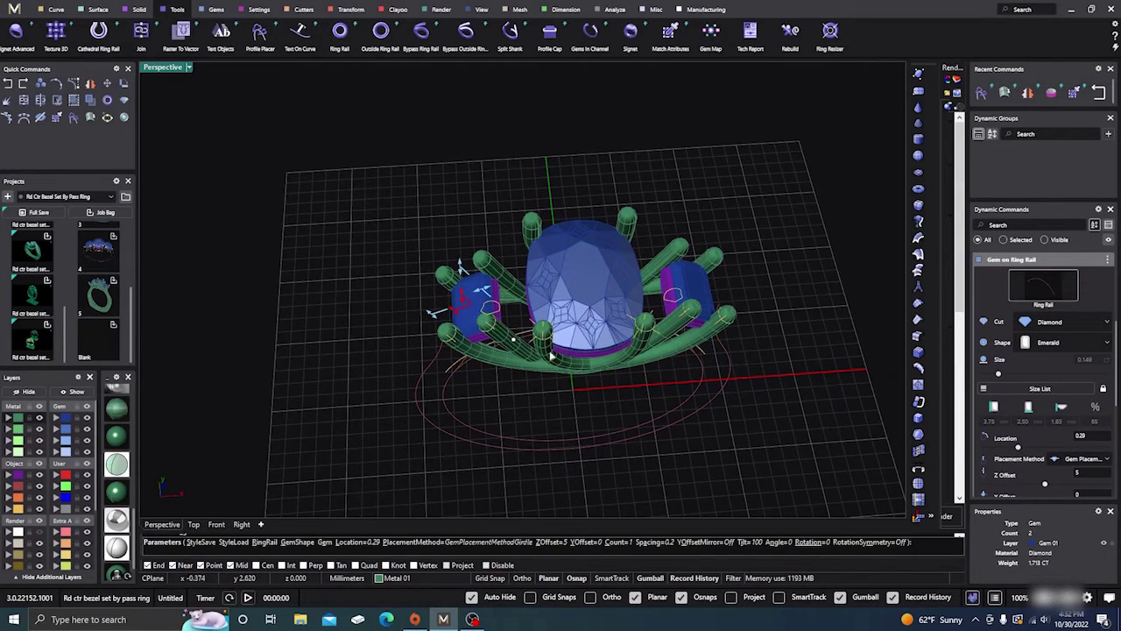
Step: Slide the left emerald side gem inward along the ring rail to location 0.35
drag(515, 343, 534, 343)
right_drag(533, 344, 565, 347)
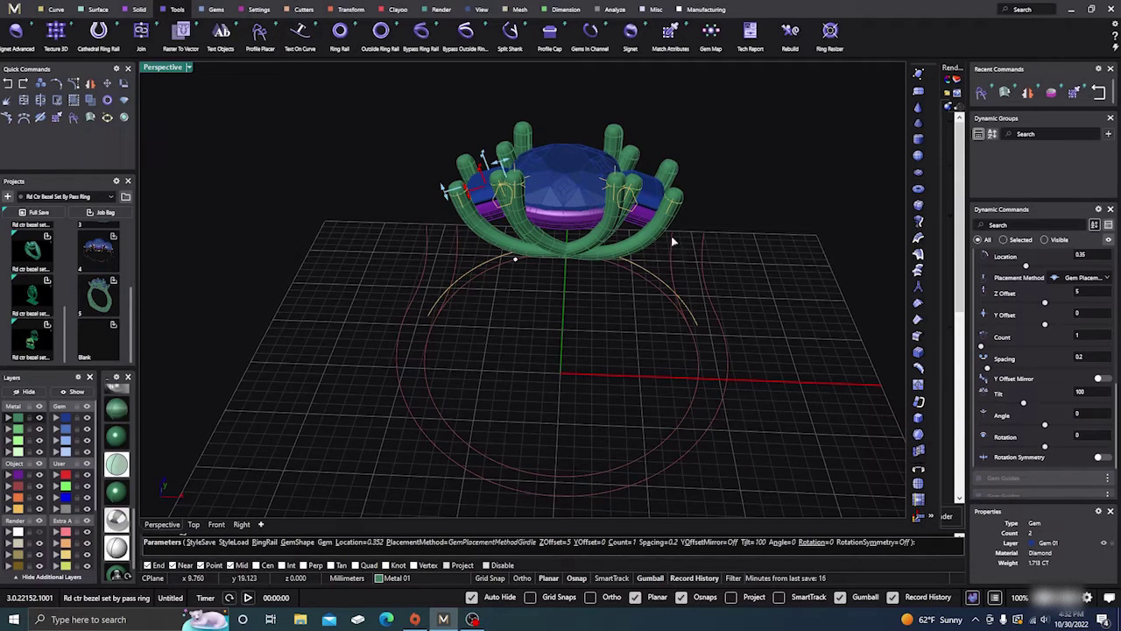
right_drag(594, 285, 608, 352)
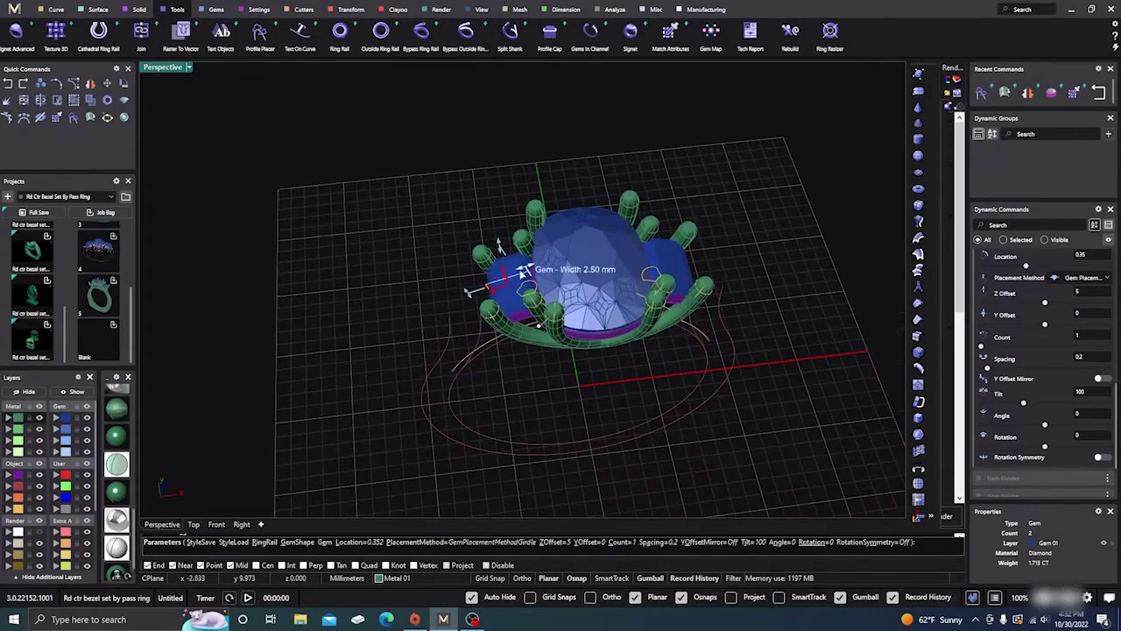
scroll(529, 271, up, 4)
right_drag(531, 273, 577, 318)
mouse_move(577, 355)
drag(576, 354, 575, 353)
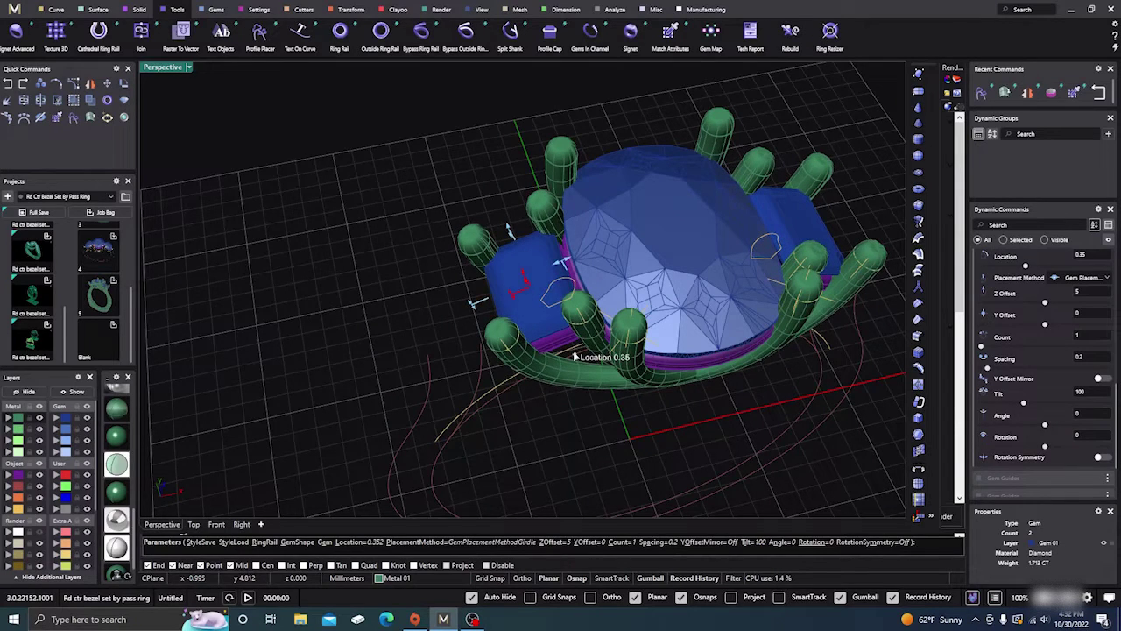
Step: Lower the left side gem to a Z offset of 4.6 mm
right_drag(578, 360, 550, 235)
mouse_move(511, 230)
drag(513, 235, 514, 237)
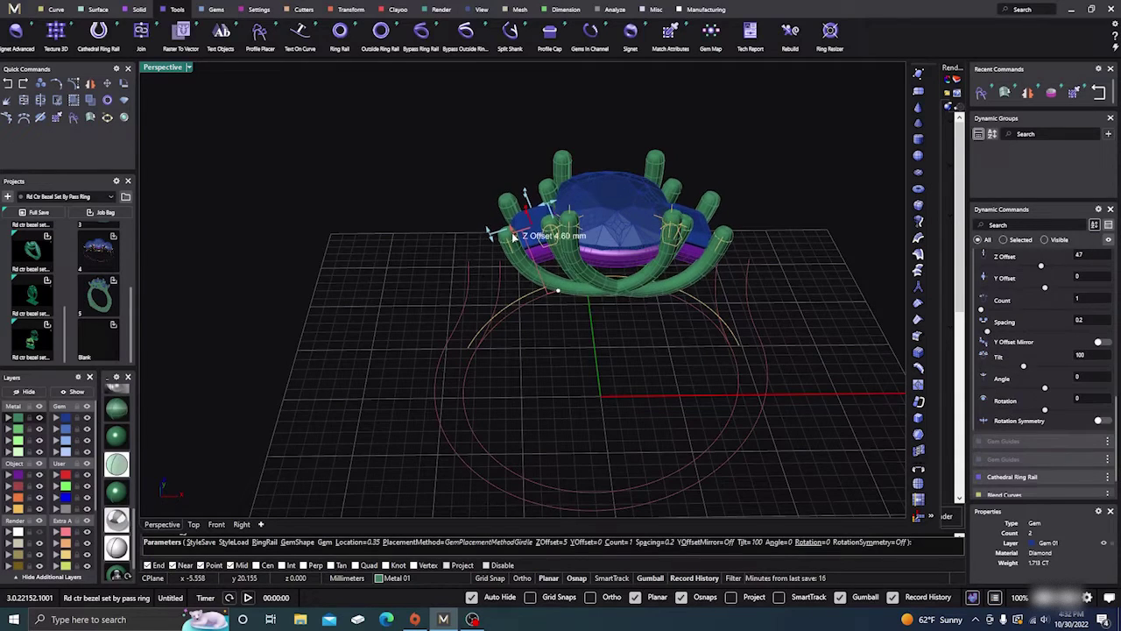
Step: Examine from several angles how the emerald side gems sit against the prongs and the center stone
right_drag(593, 325, 544, 345)
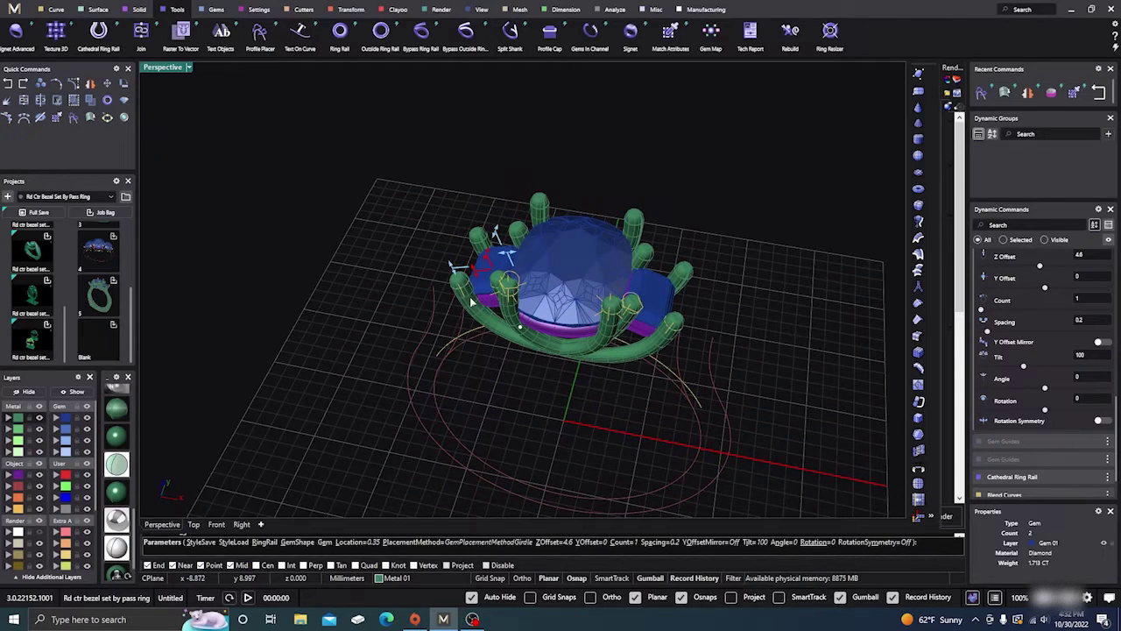
right_drag(472, 334, 505, 385)
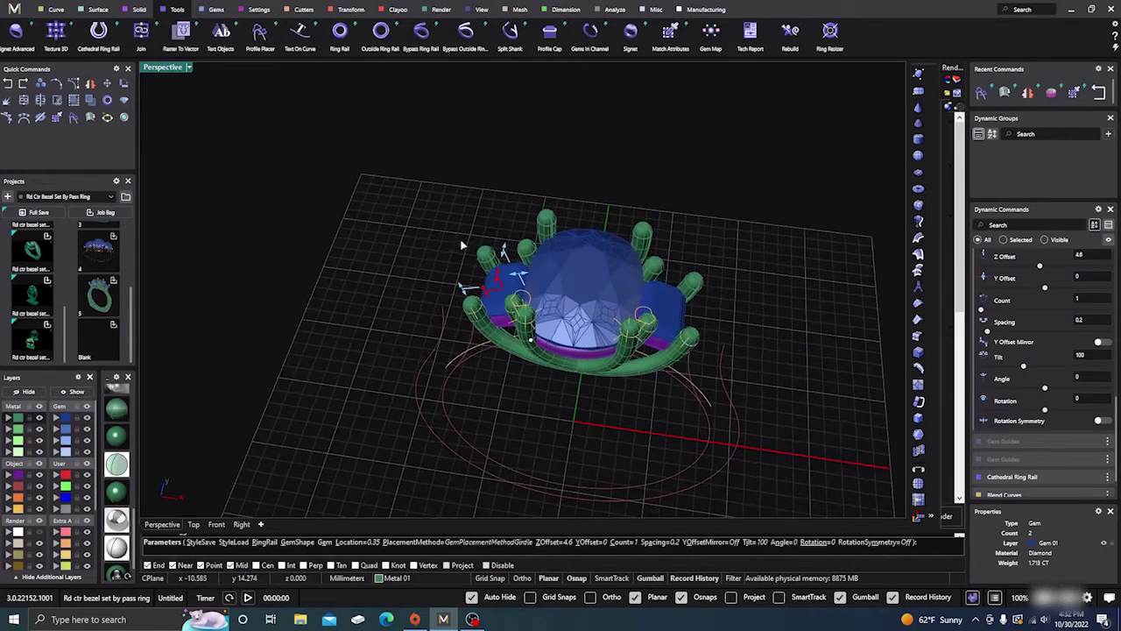
scroll(461, 245, down, 4)
right_drag(461, 246, 509, 332)
scroll(508, 329, up, 5)
right_drag(558, 366, 663, 401)
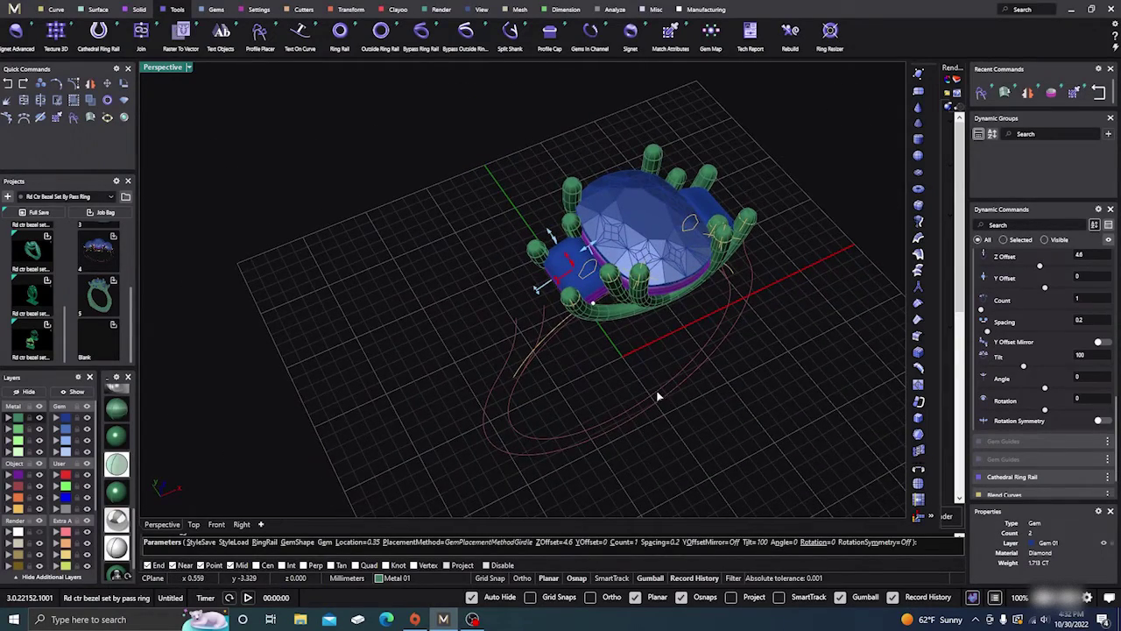
right_drag(645, 377, 610, 375)
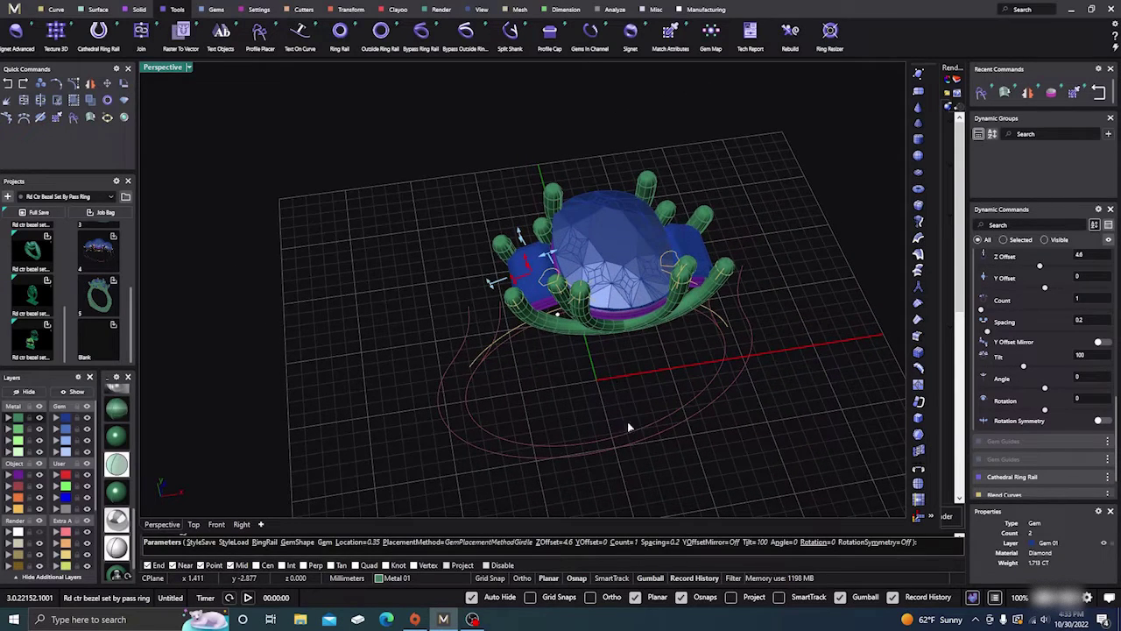